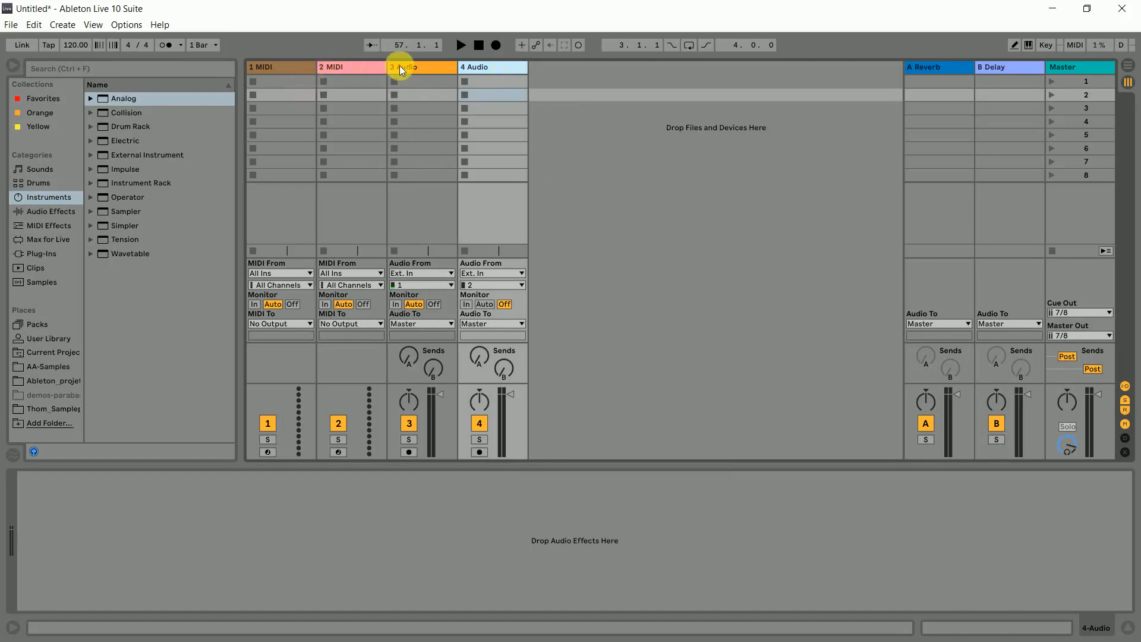
# - Look over the two audio tracks and the two MIDI tracks, selecting each in turn
pyautogui.click(428, 69)
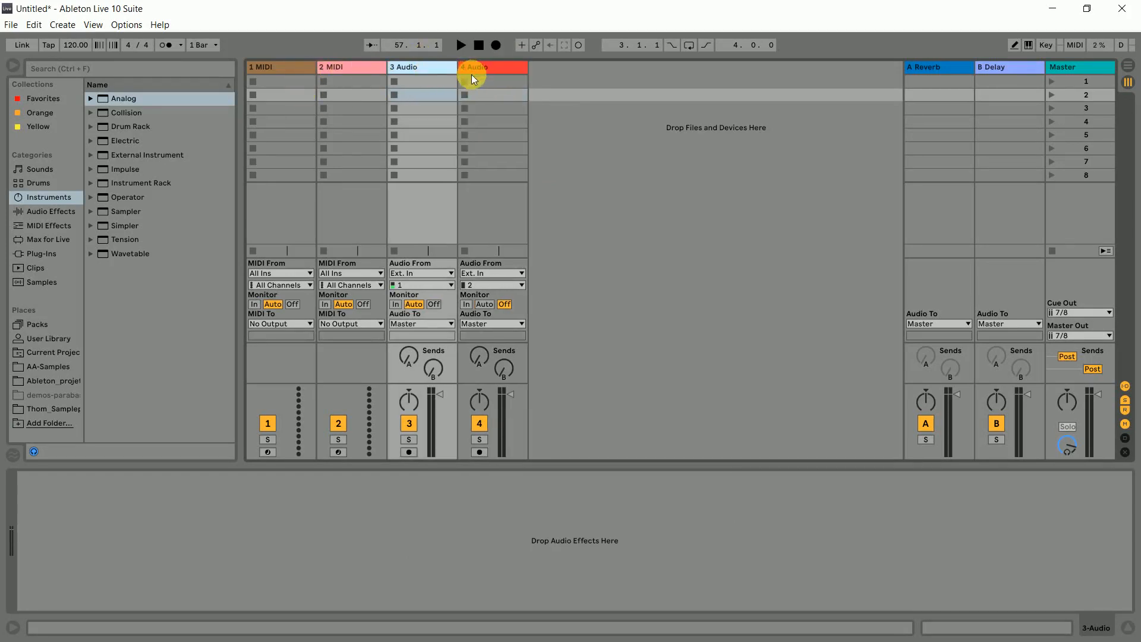
pyautogui.click(480, 68)
pyautogui.click(437, 67)
pyautogui.click(342, 67)
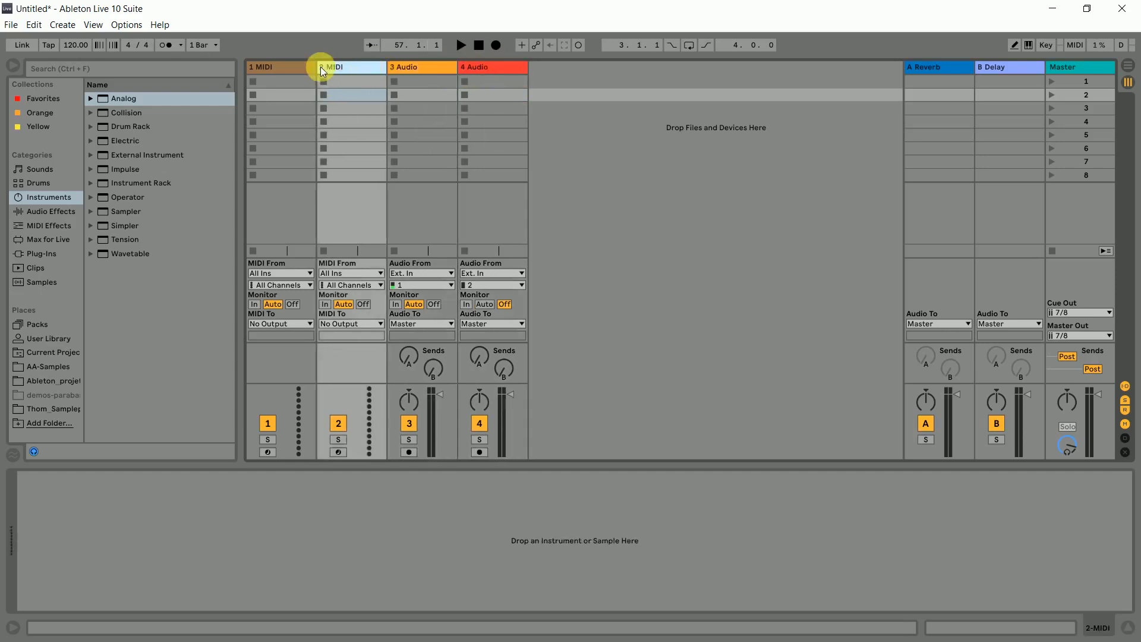
pyautogui.click(291, 67)
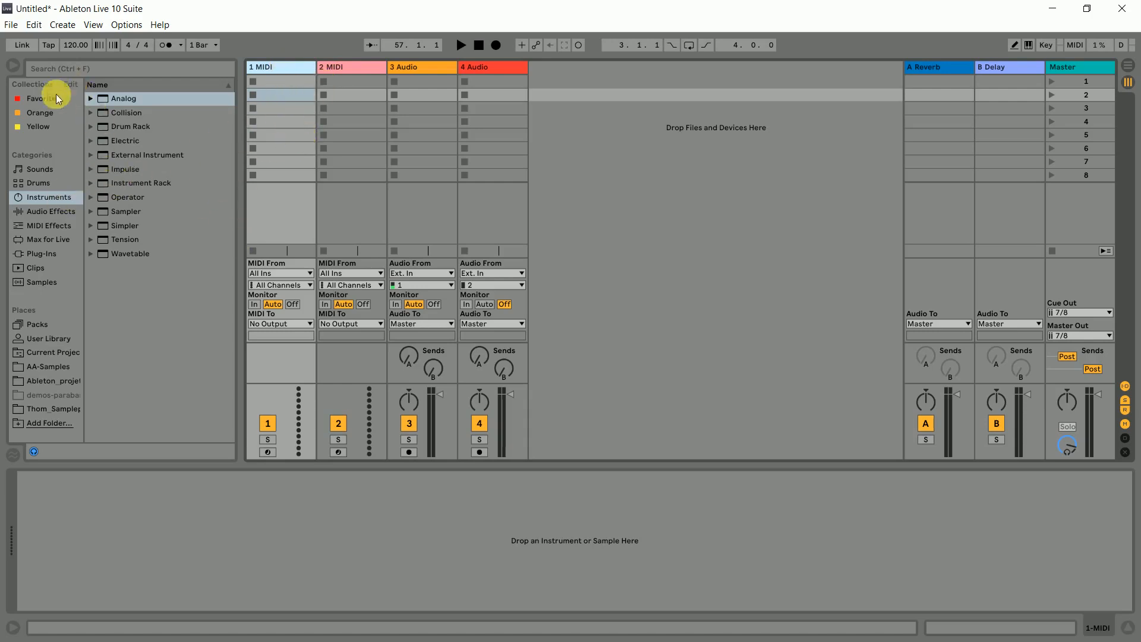
# - Look through the browser's device categories and load the Analog instrument onto the 1 MIDI track
pyautogui.click(48, 183)
pyautogui.click(50, 212)
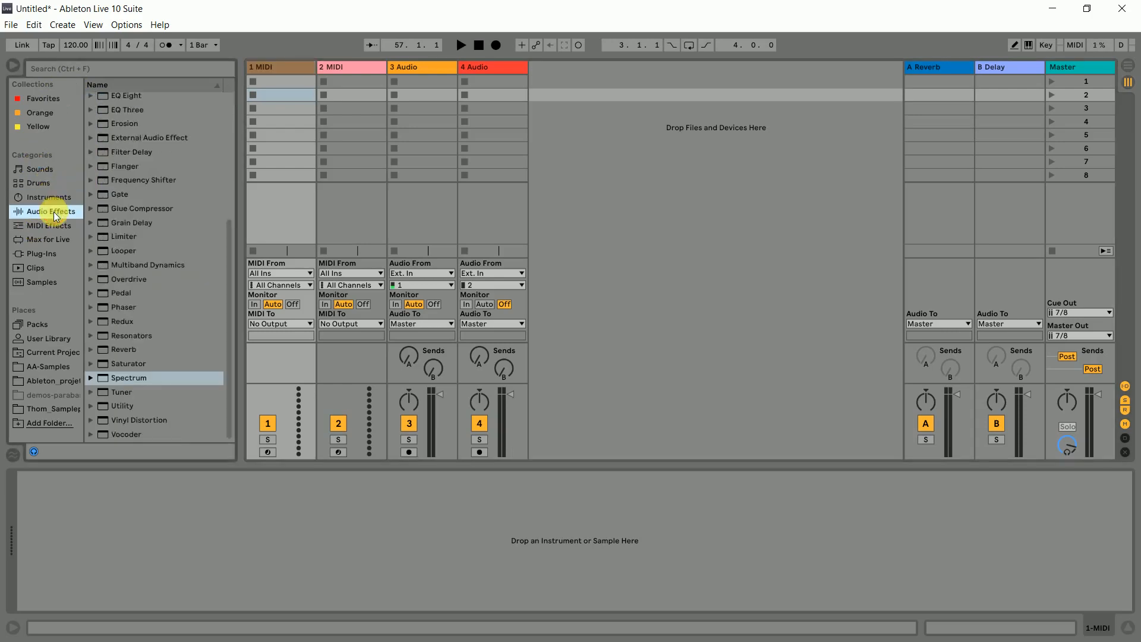
pyautogui.click(49, 225)
pyautogui.click(46, 197)
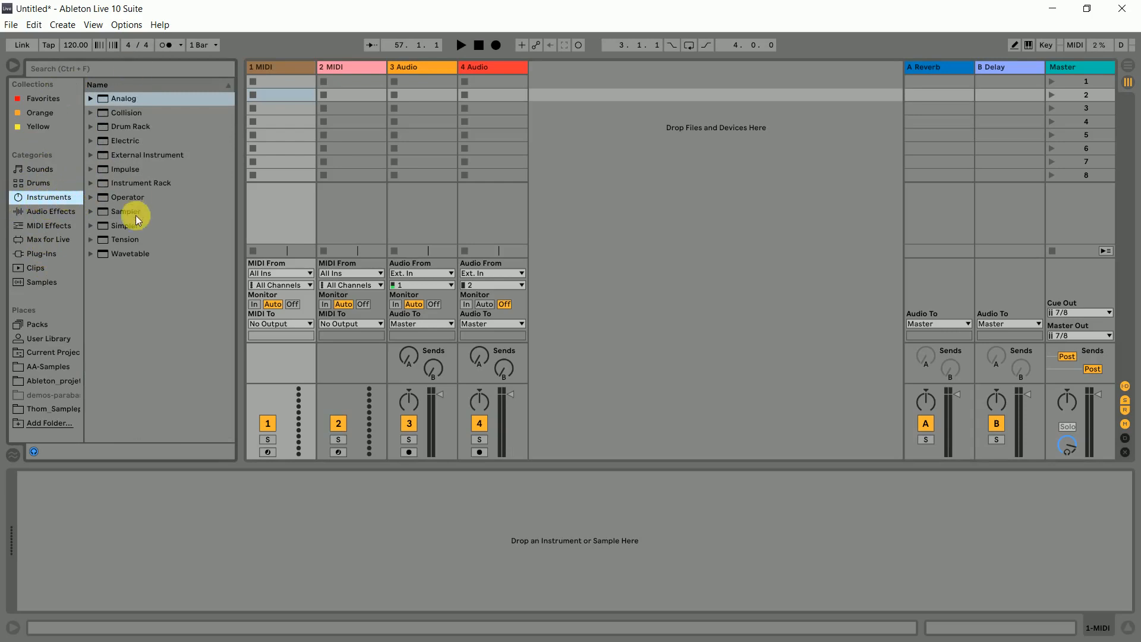
pyautogui.click(126, 240)
pyautogui.click(131, 98)
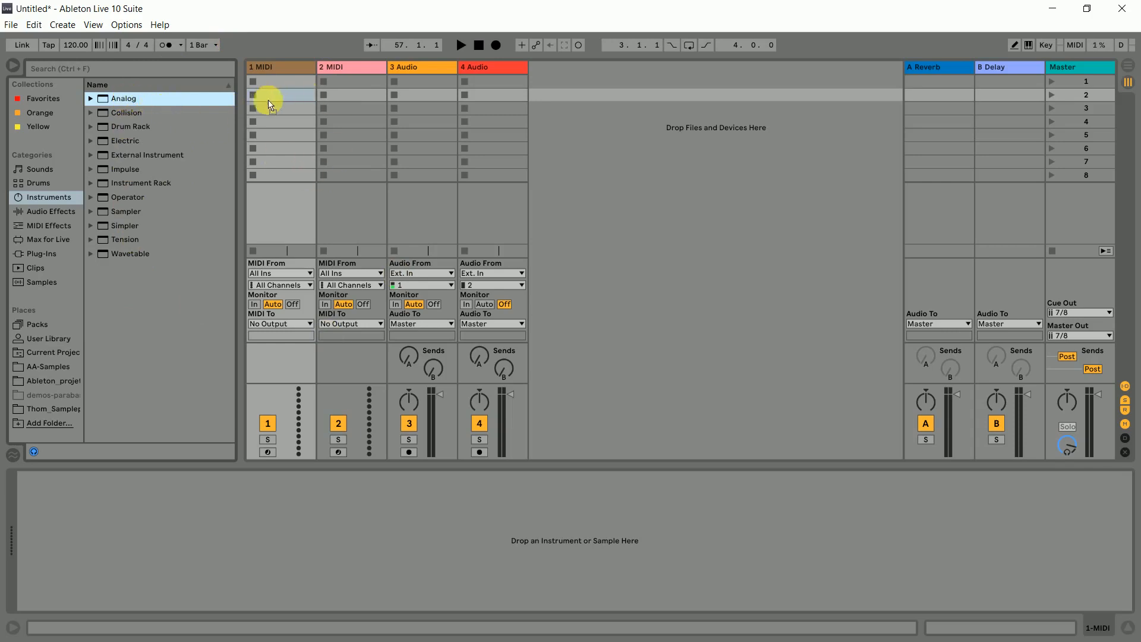
pyautogui.moveTo(293, 102); pyautogui.dragTo(277, 134)
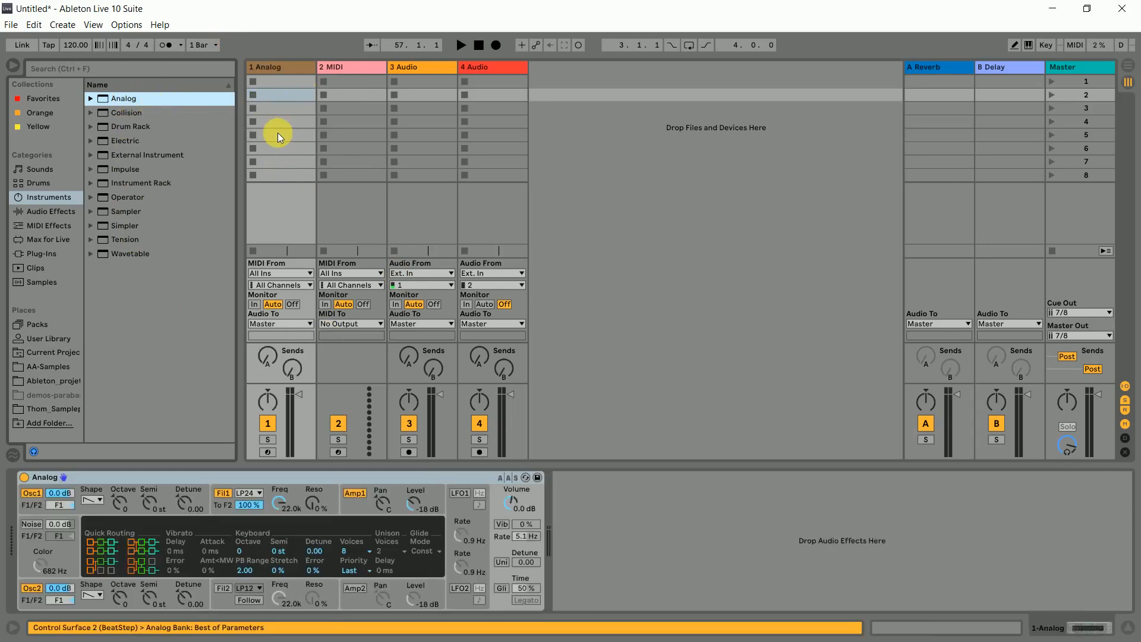
# - Delete the Analog device from the first MIDI track
pyautogui.click(283, 68)
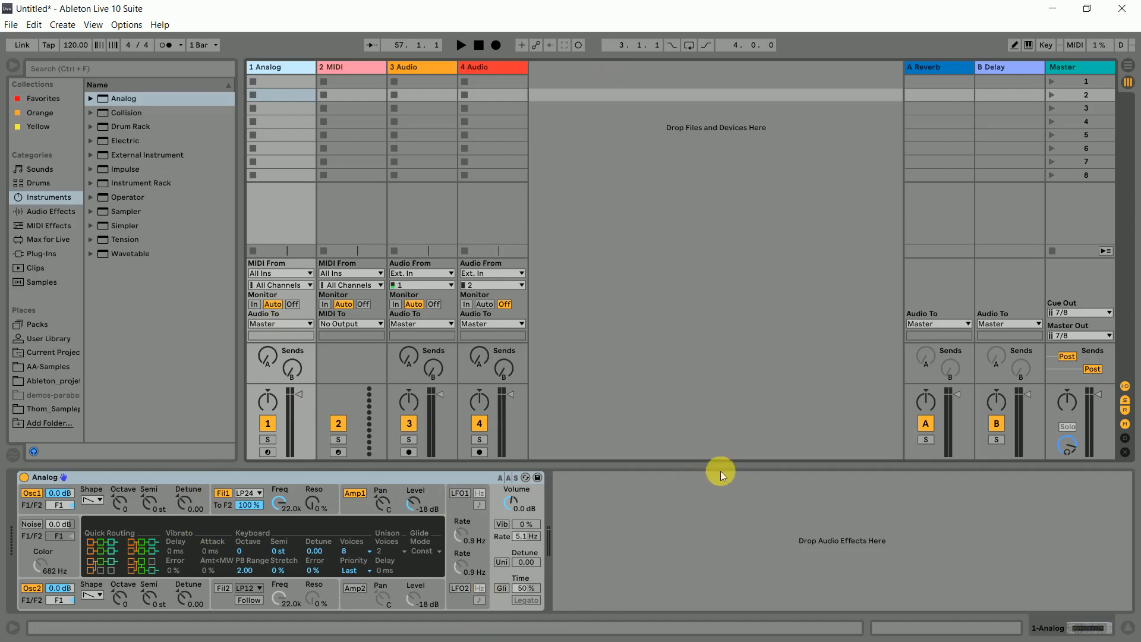
pyautogui.click(435, 476)
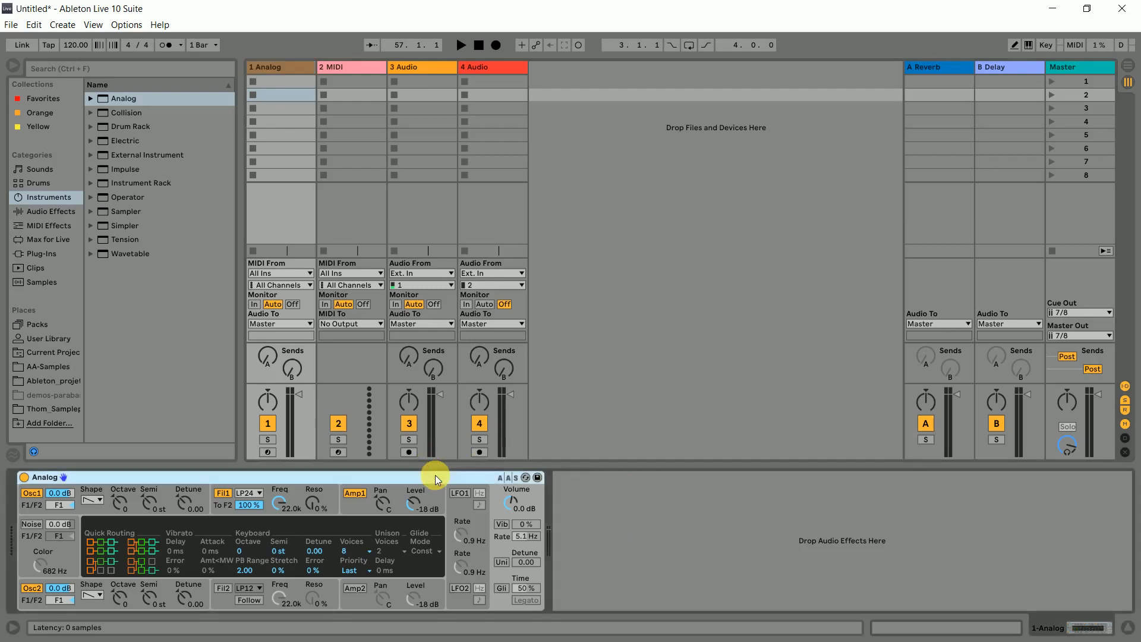
pyautogui.click(582, 494)
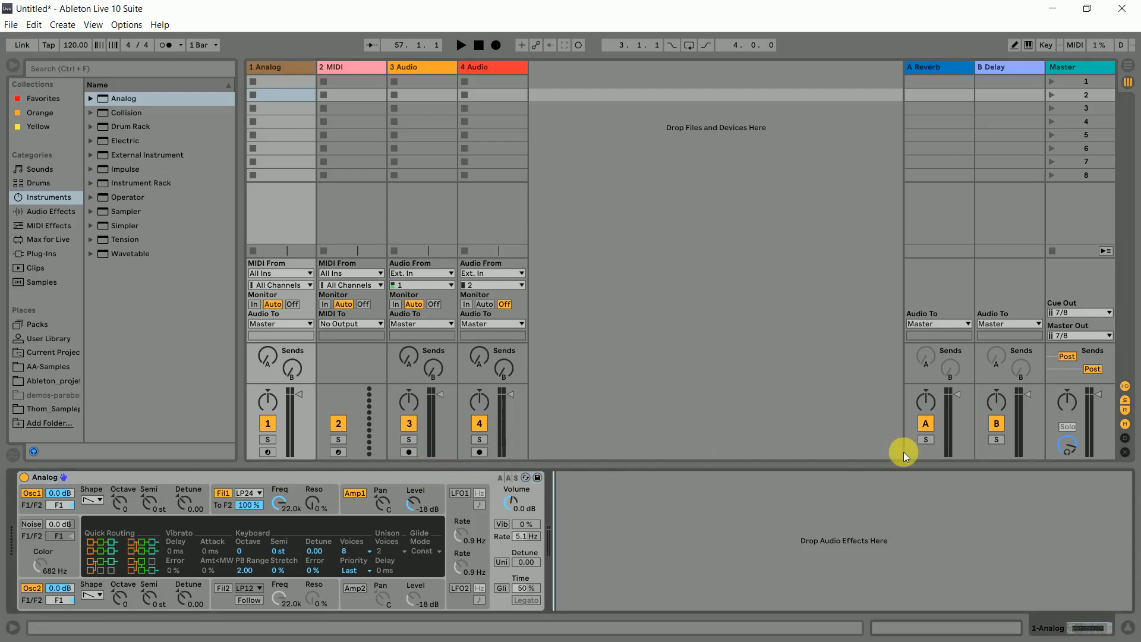
pyautogui.click(418, 480)
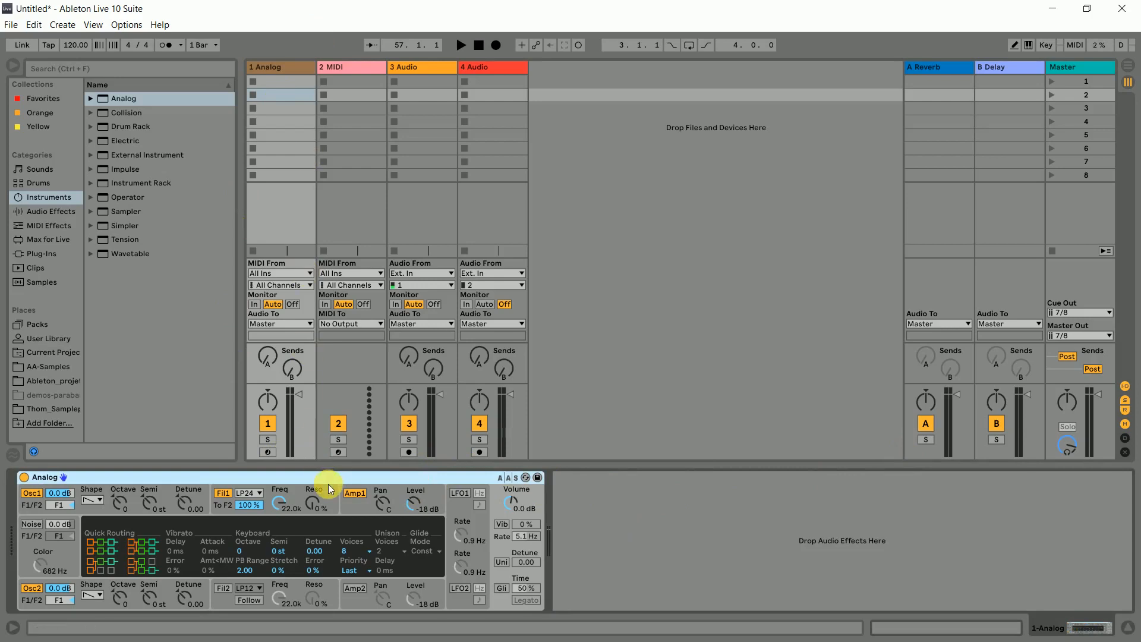
pyautogui.press('Delete')
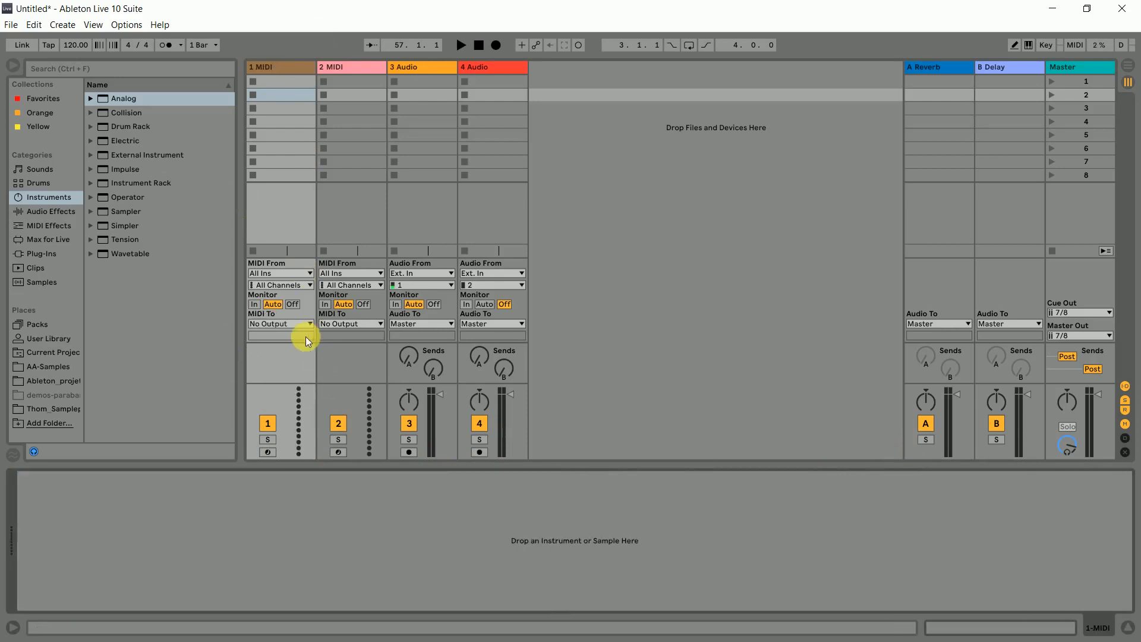
# - Examine the headers and clip slots of the two audio tracks, comparing them with the MIDI tracks
pyautogui.click(452, 66)
pyautogui.click(483, 71)
pyautogui.moveTo(509, 83); pyautogui.dragTo(437, 172)
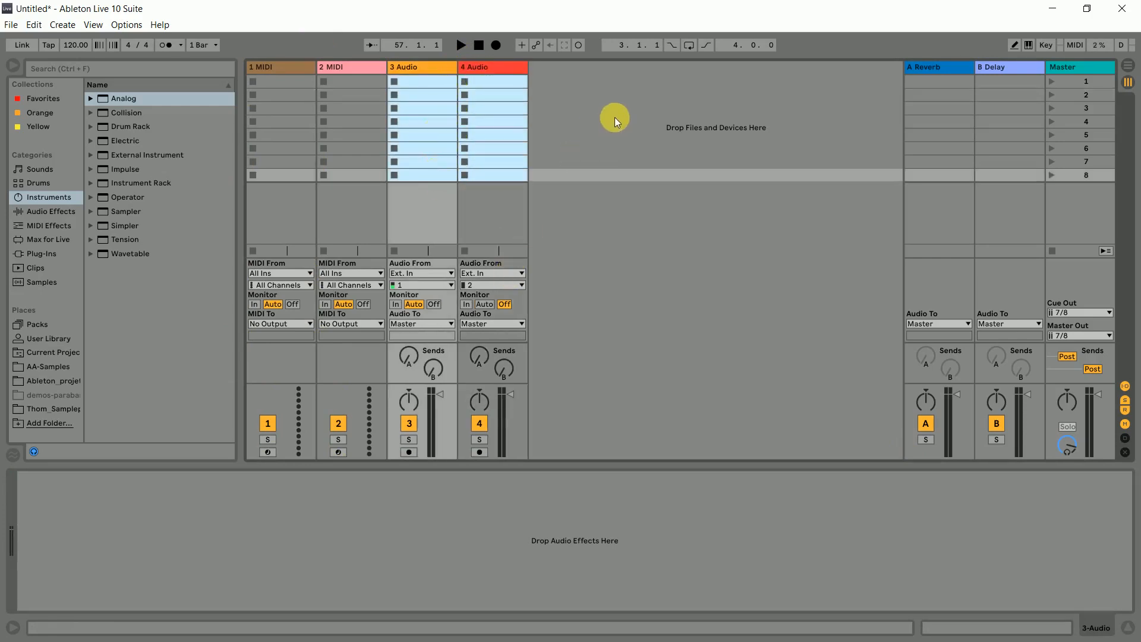
pyautogui.click(512, 94)
pyautogui.click(440, 82)
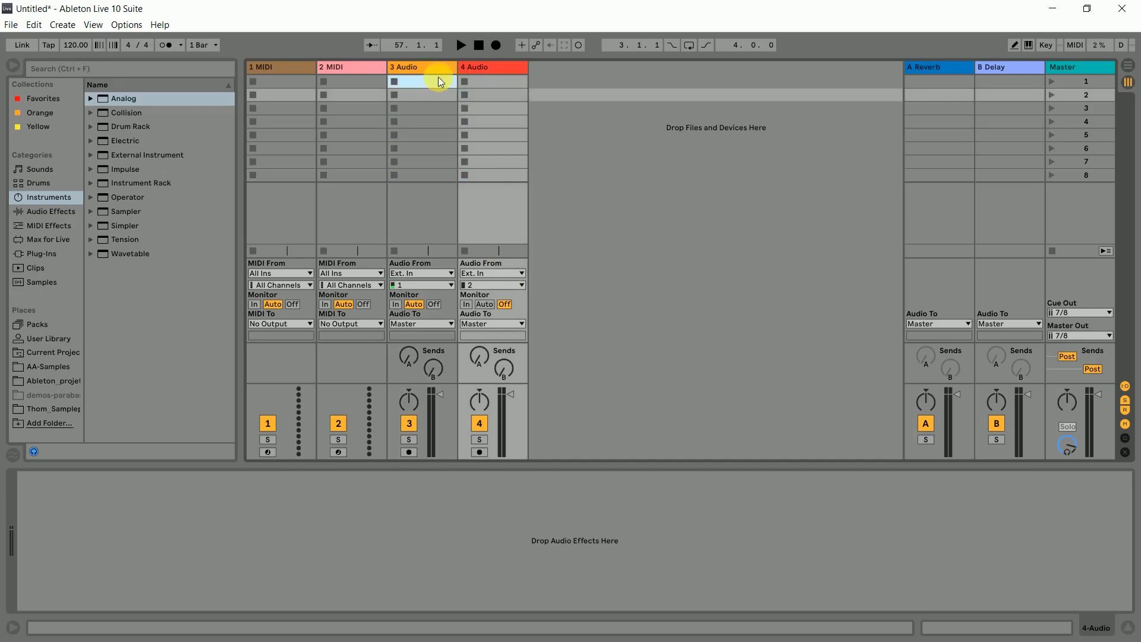
pyautogui.moveTo(501, 81); pyautogui.dragTo(504, 176)
pyautogui.click(504, 145)
pyautogui.click(447, 122)
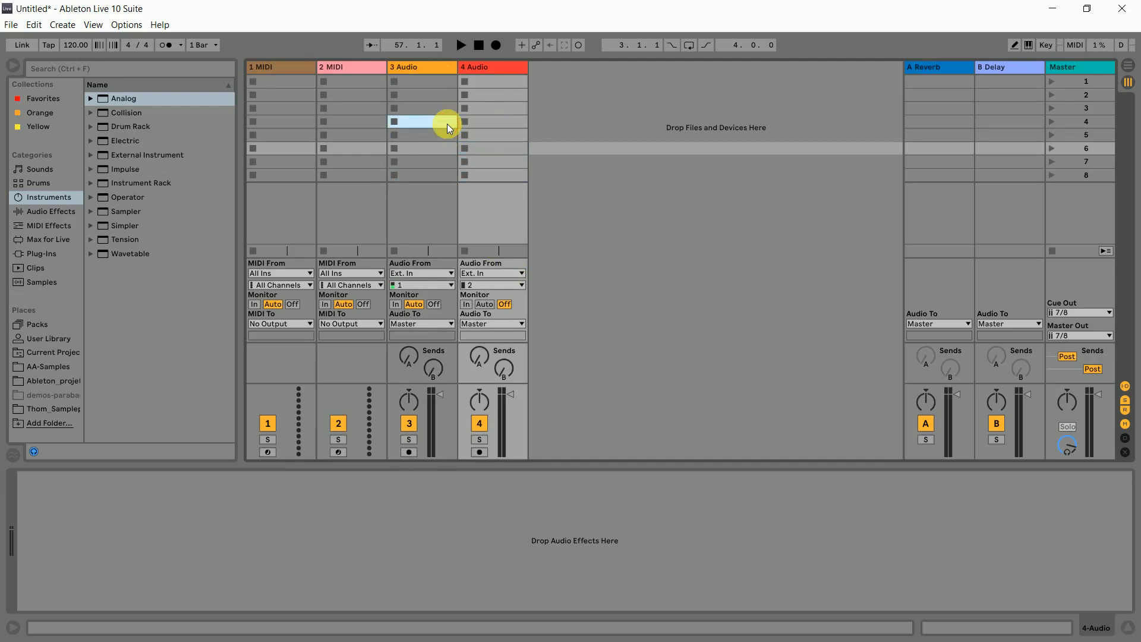
pyautogui.click(509, 122)
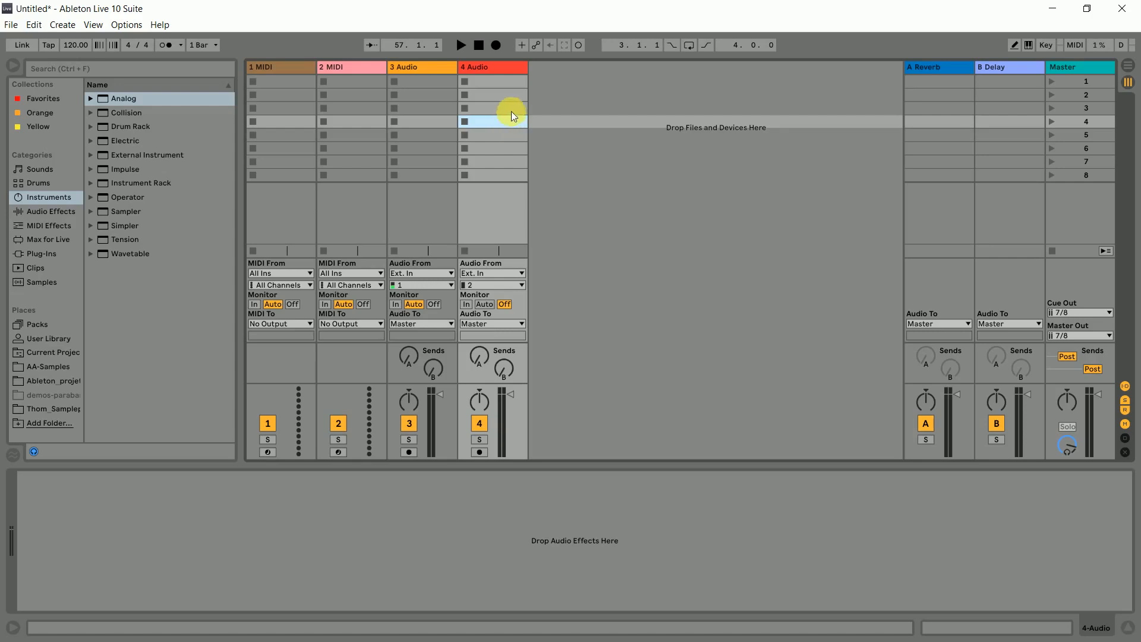
pyautogui.click(319, 73)
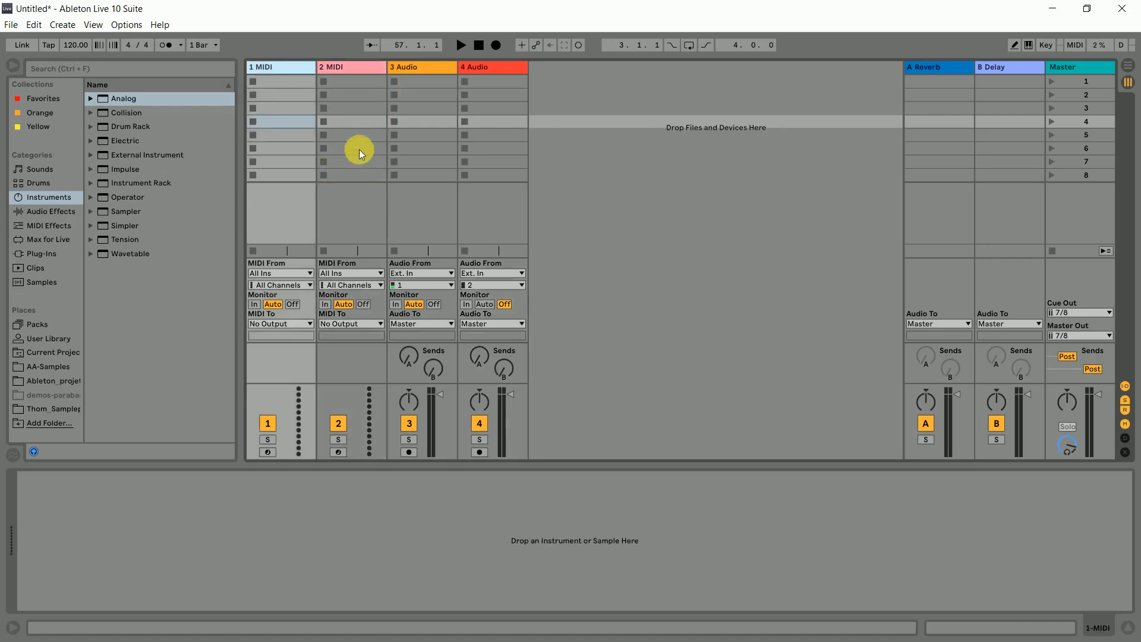
pyautogui.click(400, 71)
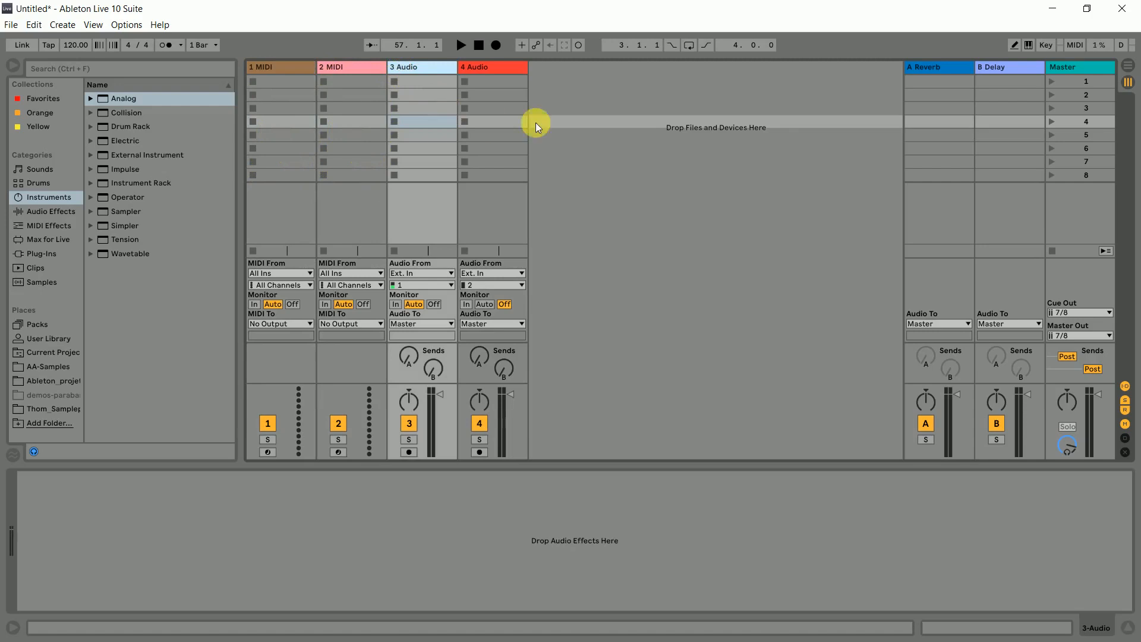
pyautogui.click(519, 77)
pyautogui.click(400, 85)
pyautogui.click(503, 71)
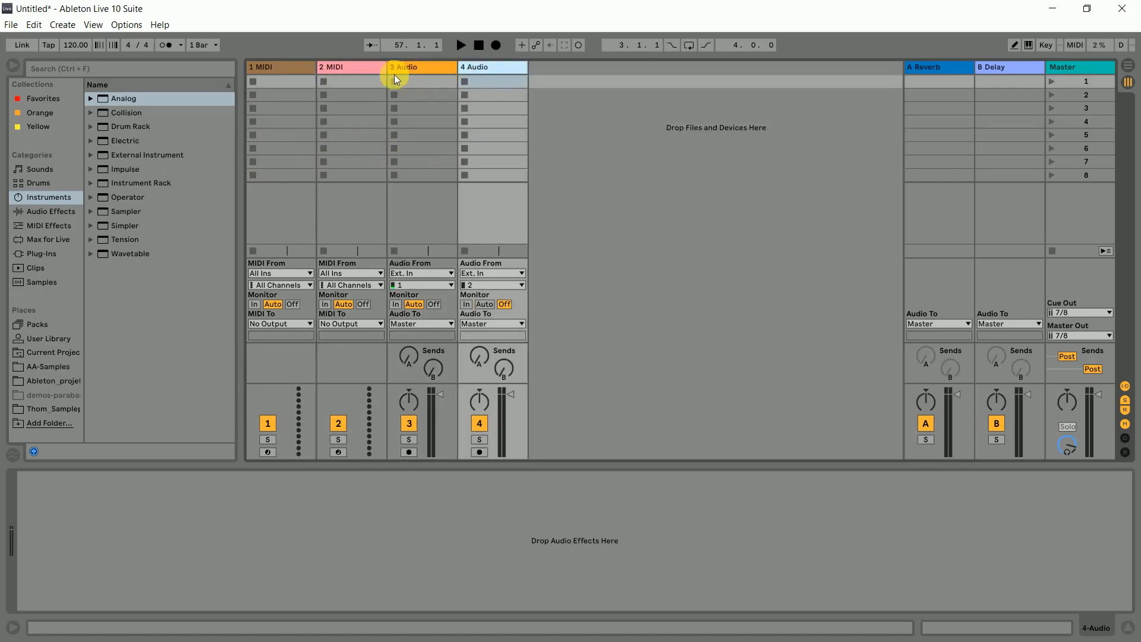
# - Delete both MIDI tracks, keeping only the two audio tracks
pyautogui.click(351, 86)
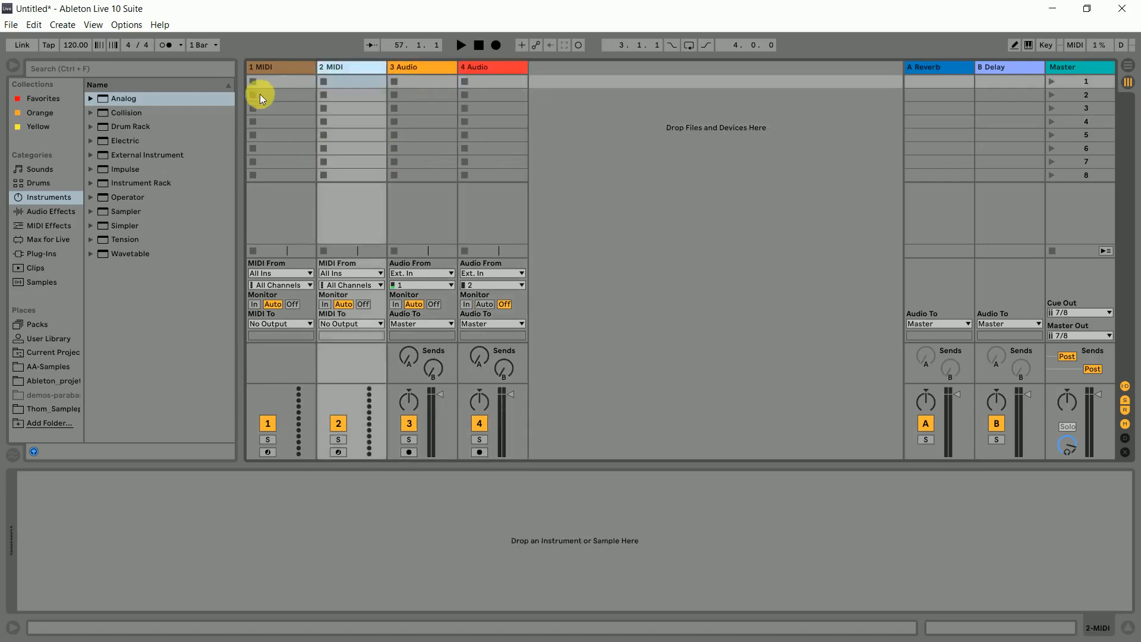
pyautogui.click(276, 69)
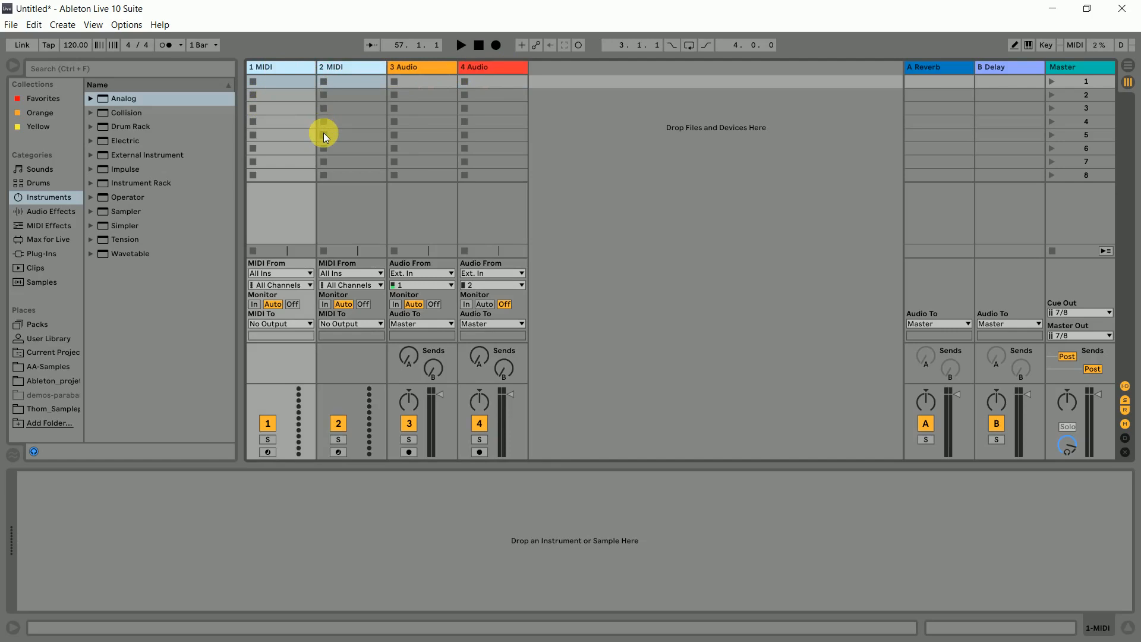
pyautogui.press('Delete')
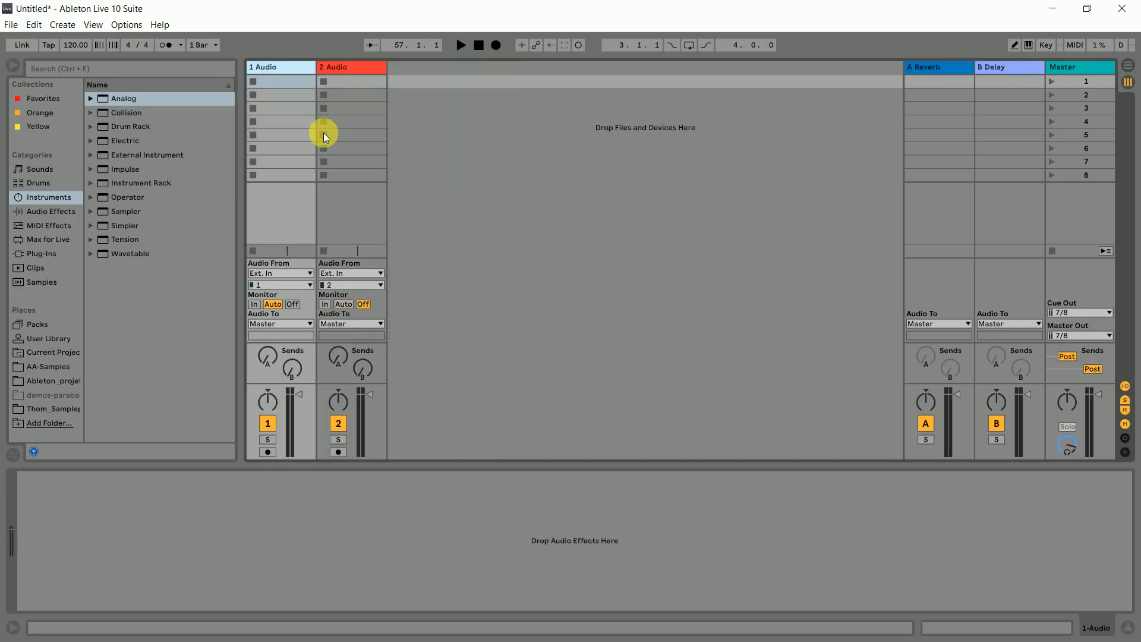
pyautogui.click(343, 91)
pyautogui.click(290, 80)
pyautogui.click(352, 82)
pyautogui.click(353, 65)
pyautogui.click(291, 67)
pyautogui.click(420, 116)
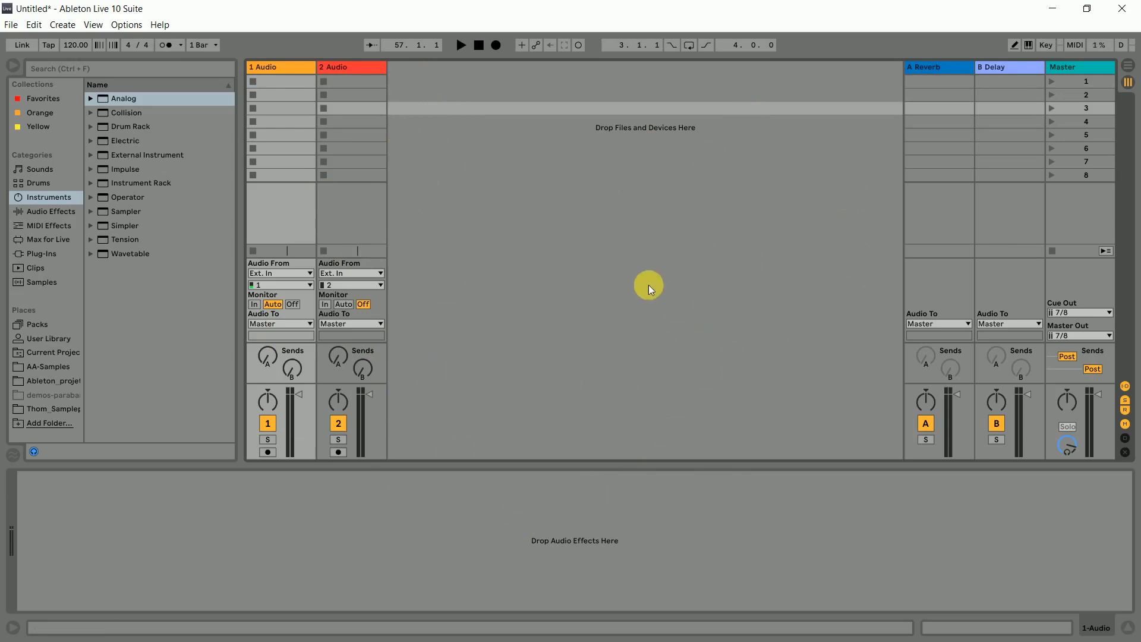
# - Hide the device view and enlarge the Session mixer so the track volume faders show their dB scales
pyautogui.moveTo(603, 471); pyautogui.dragTo(596, 529)
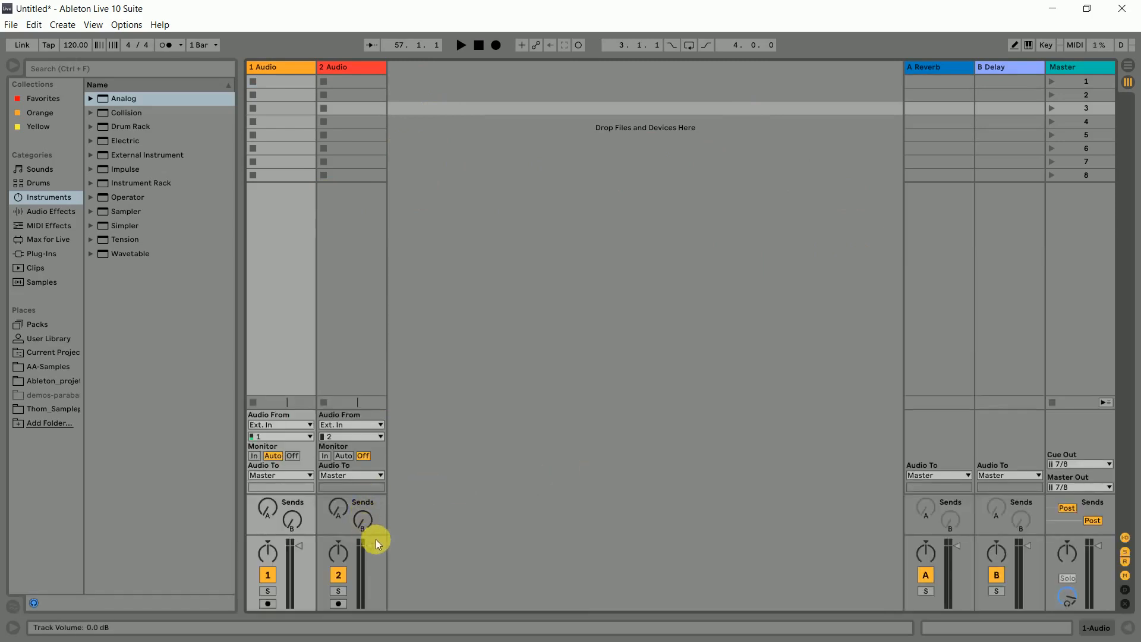
pyautogui.moveTo(379, 537); pyautogui.dragTo(379, 424)
pyautogui.click(377, 440)
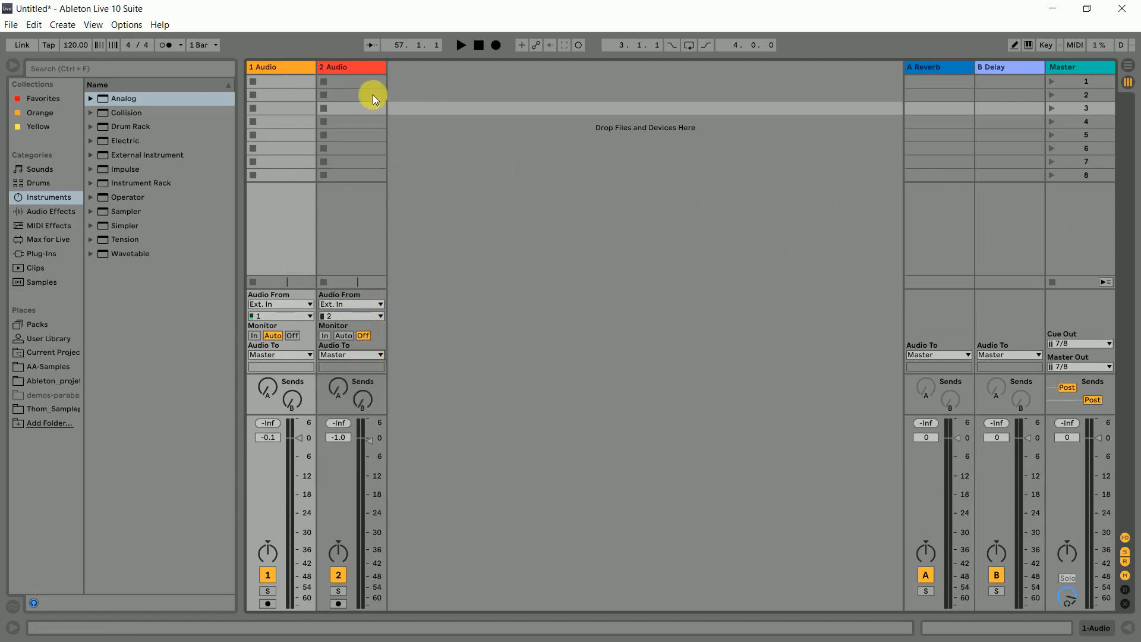
pyautogui.moveTo(350, 82); pyautogui.dragTo(354, 112)
pyautogui.moveTo(355, 173); pyautogui.dragTo(349, 84)
pyautogui.click(268, 94)
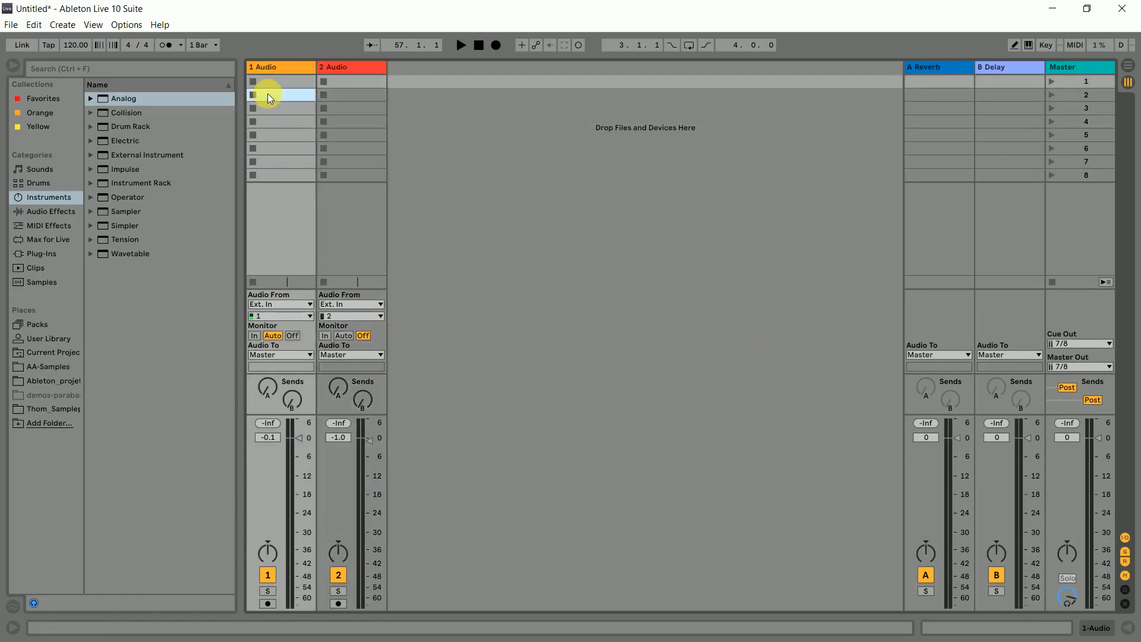
pyautogui.click(355, 97)
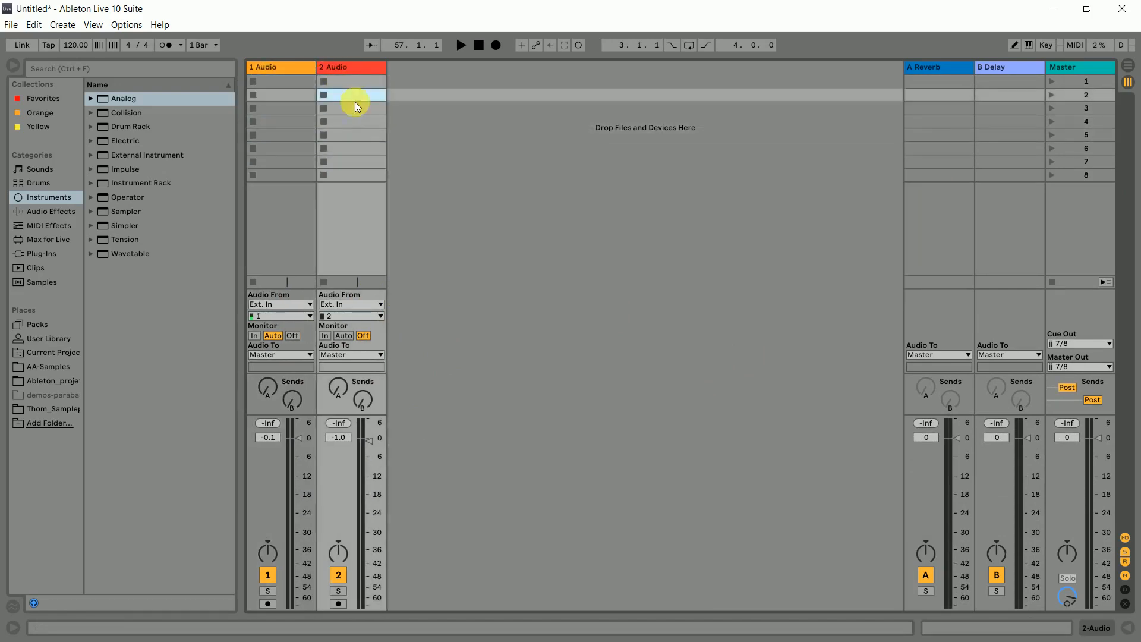
# - Compare the Session and Arrangement views by switching between them repeatedly, ending in the Arrangement view
pyautogui.press('Tab')
pyautogui.click(358, 260)
pyautogui.click(345, 169)
pyautogui.click(306, 153)
pyautogui.click(262, 143)
pyautogui.press('Tab')
pyautogui.press('Tab')
pyautogui.press('Tab')
pyautogui.press('Tab')
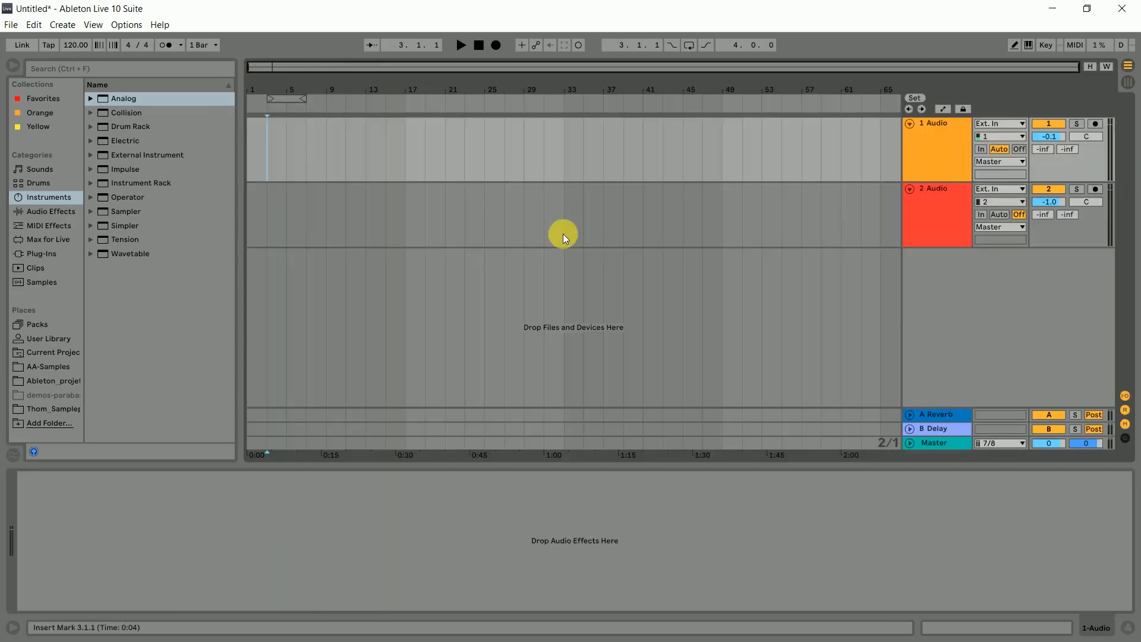
pyautogui.click(1129, 82)
pyautogui.click(1128, 66)
pyautogui.click(1128, 82)
pyautogui.click(1128, 66)
# - Explore the arrangement timeline by selecting time ranges on the audio tracks, including bars 1 to 61 across both
pyautogui.moveTo(252, 134); pyautogui.dragTo(782, 126)
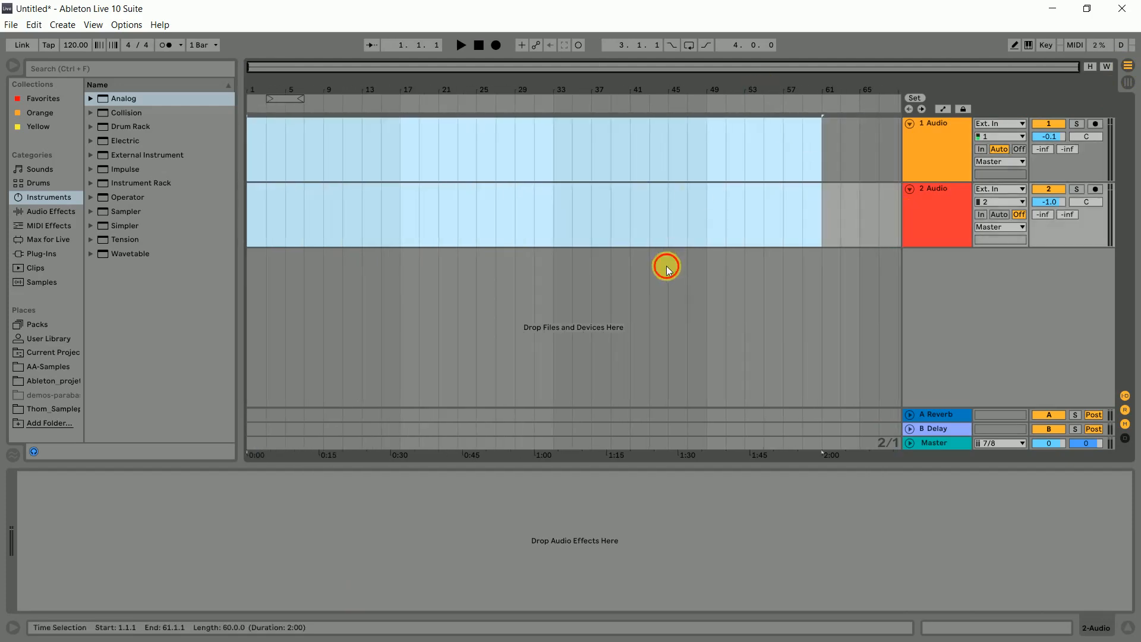
pyautogui.click(666, 262)
pyautogui.click(263, 146)
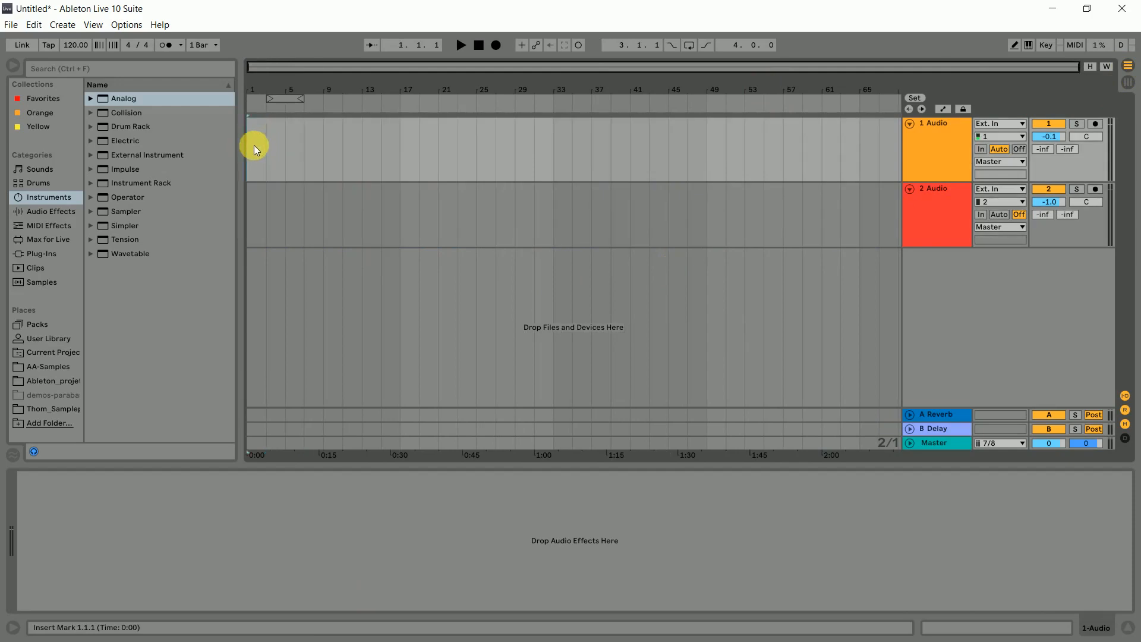
pyautogui.moveTo(254, 144); pyautogui.dragTo(788, 146)
pyautogui.press('Right')
pyautogui.press('Down')
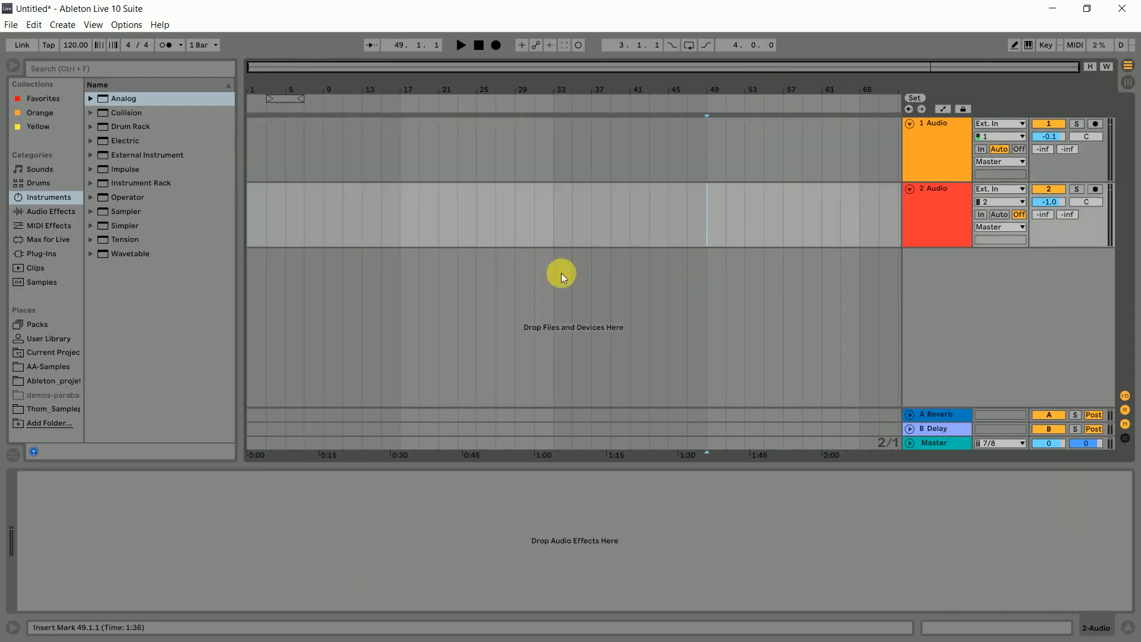
pyautogui.moveTo(409, 82); pyautogui.dragTo(409, 85)
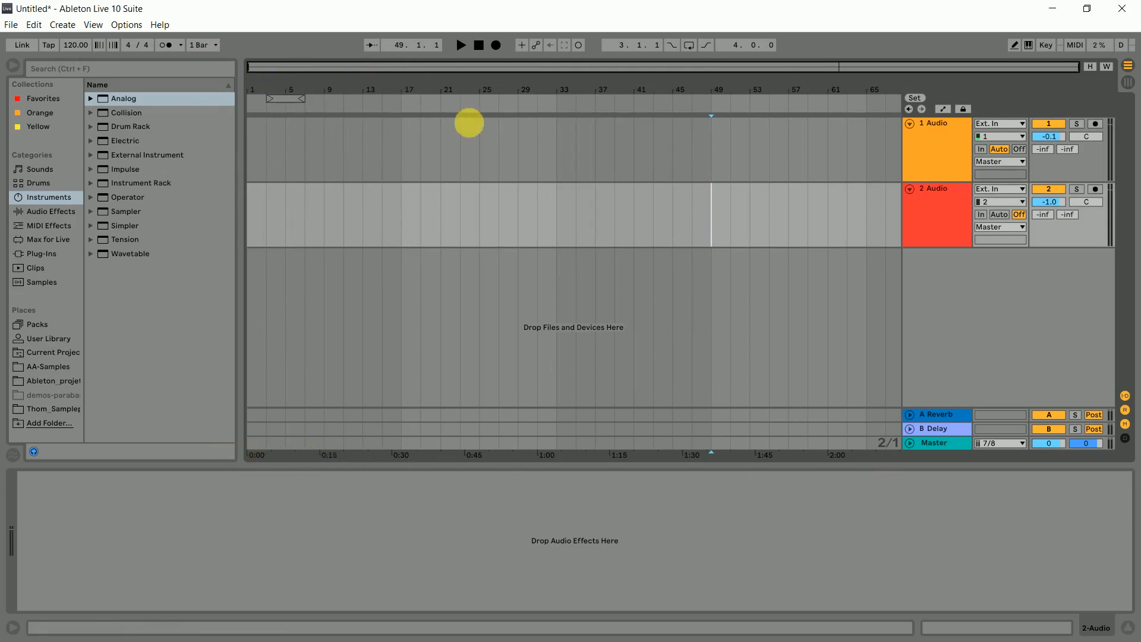
# - Return to the Session view and set the 2 Audio track's volume to -0.1 dB
pyautogui.press('Tab')
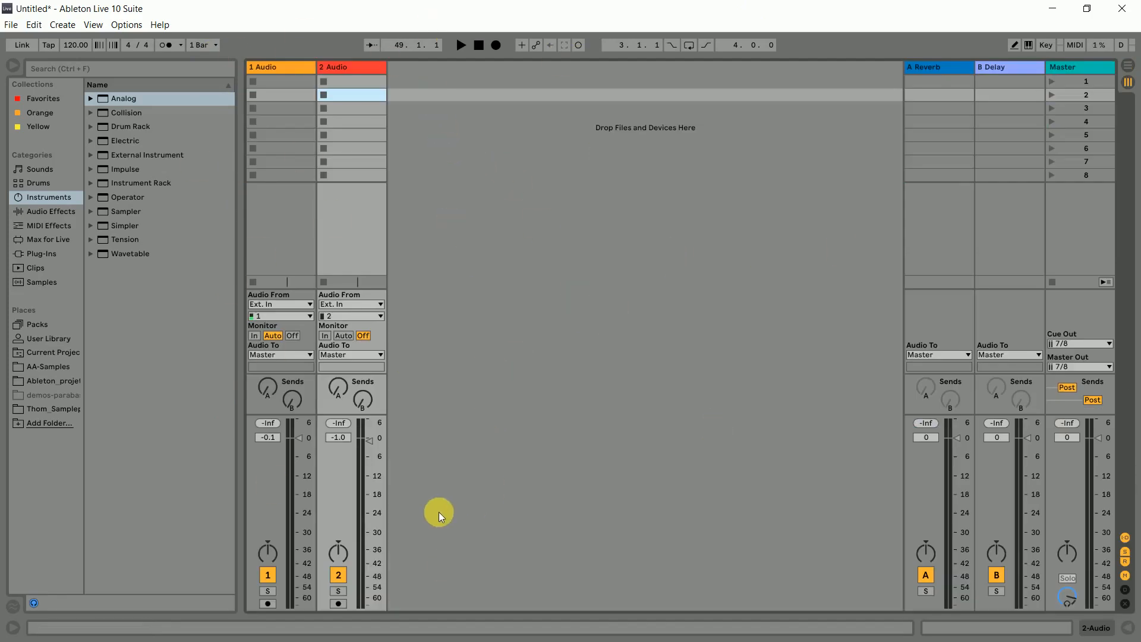
pyautogui.moveTo(368, 440); pyautogui.dragTo(386, 444)
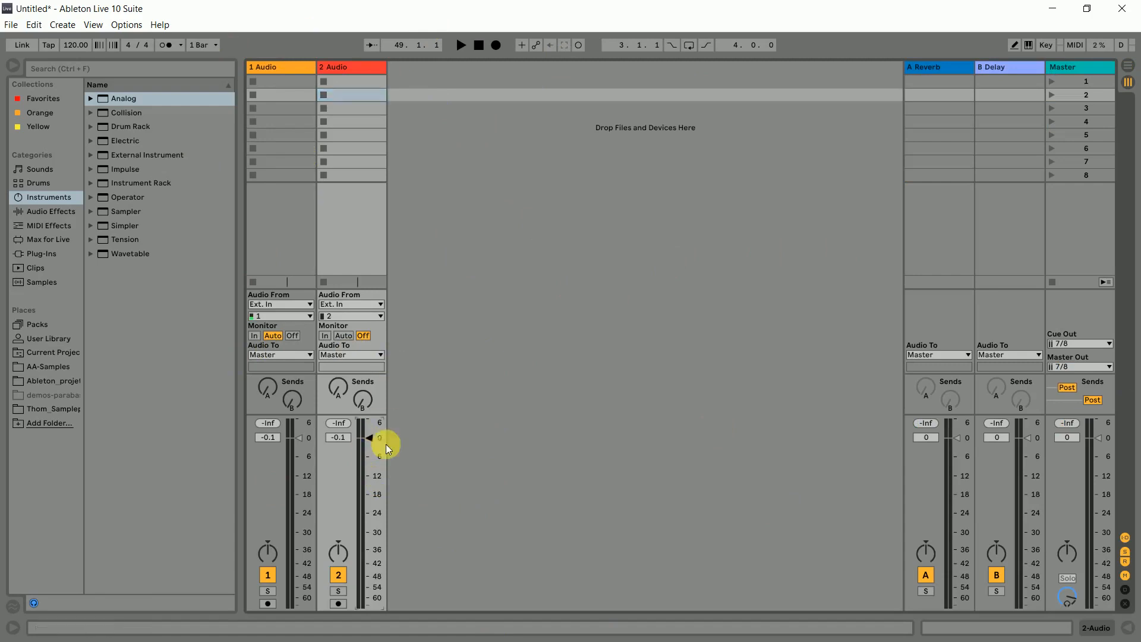
pyautogui.moveTo(339, 121); pyautogui.dragTo(340, 109)
pyautogui.click(295, 91)
pyautogui.click(351, 91)
pyautogui.click(276, 87)
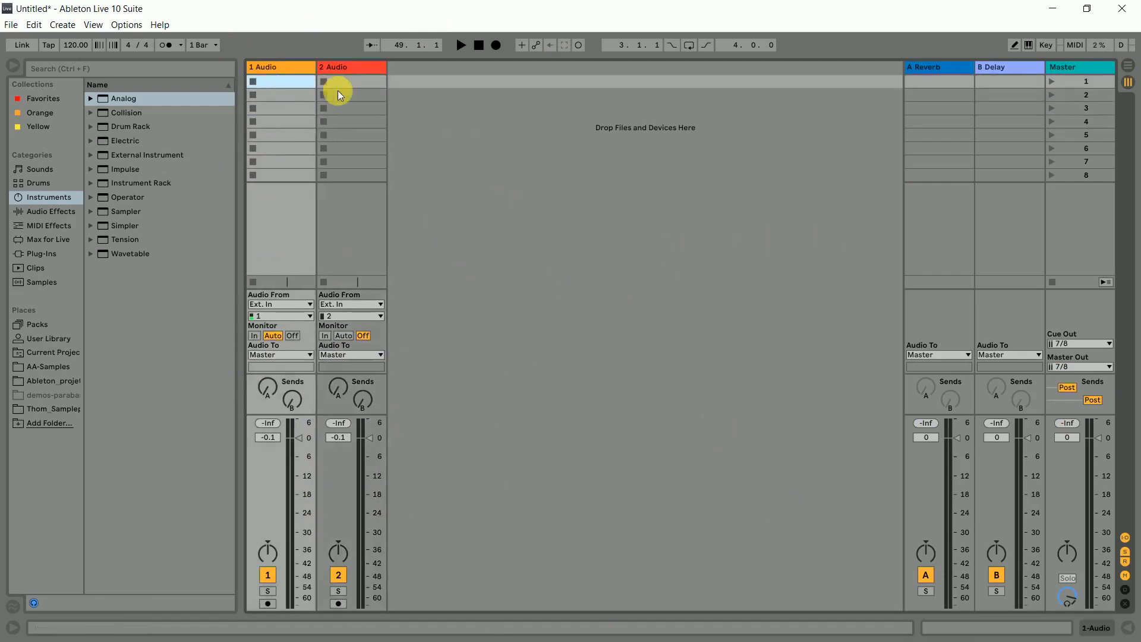
# - Insert four new audio tracks after the 2 Audio track
pyautogui.click(352, 63)
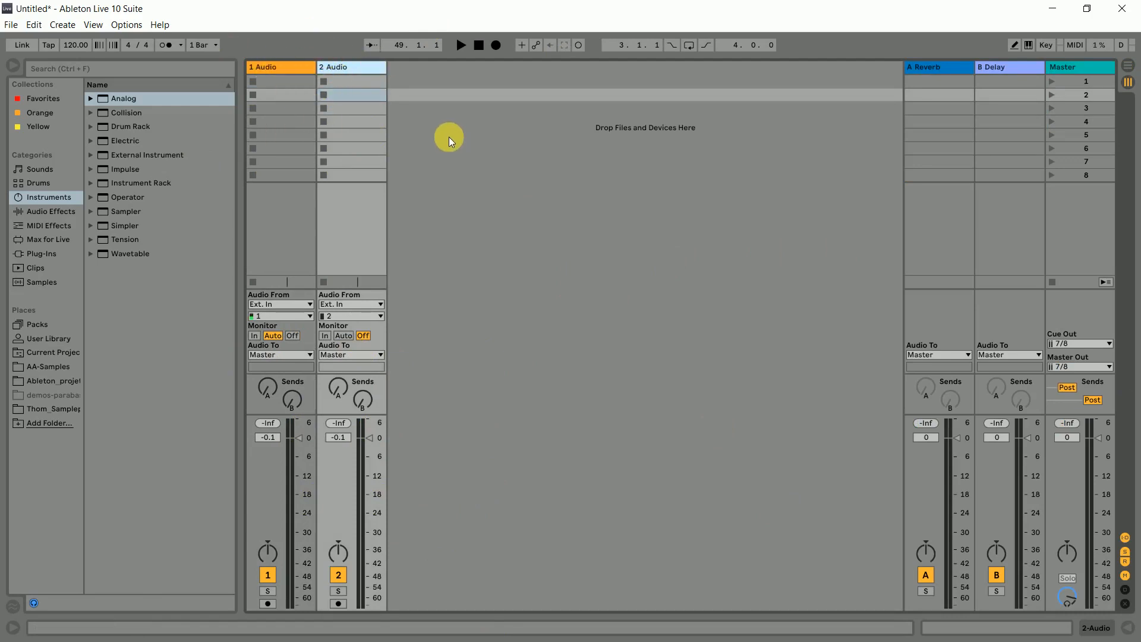
pyautogui.rightClick(432, 83)
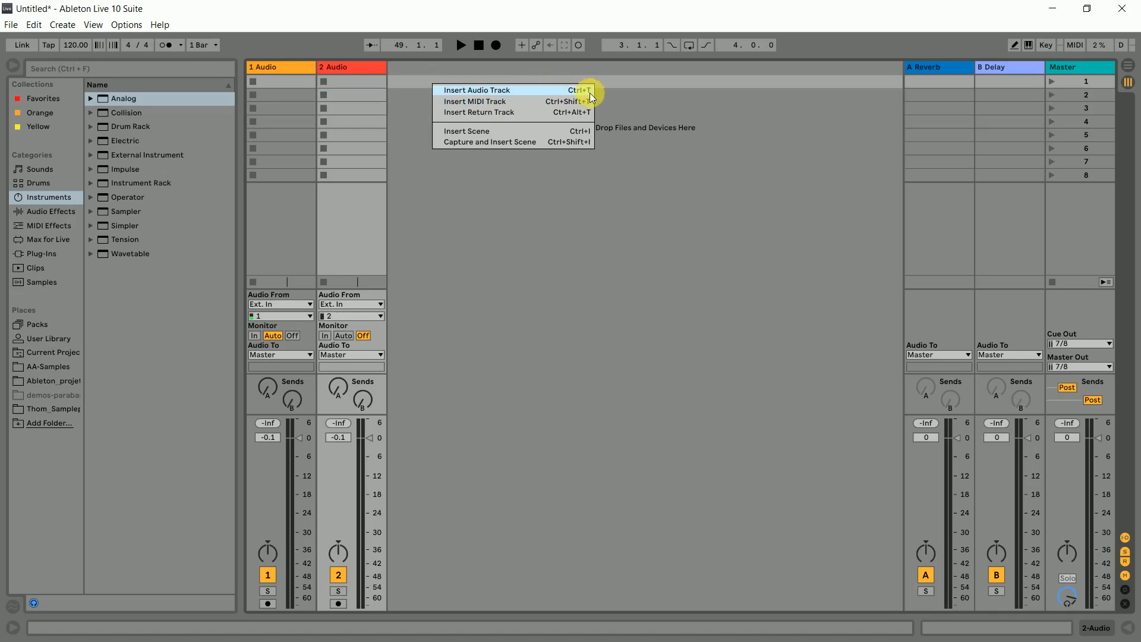
pyautogui.click(609, 102)
pyautogui.hotkey('ctrl', 't')
pyautogui.hotkey('ctrl', 't')
pyautogui.hotkey('ctrl', 't')
pyautogui.hotkey('ctrl', 't')
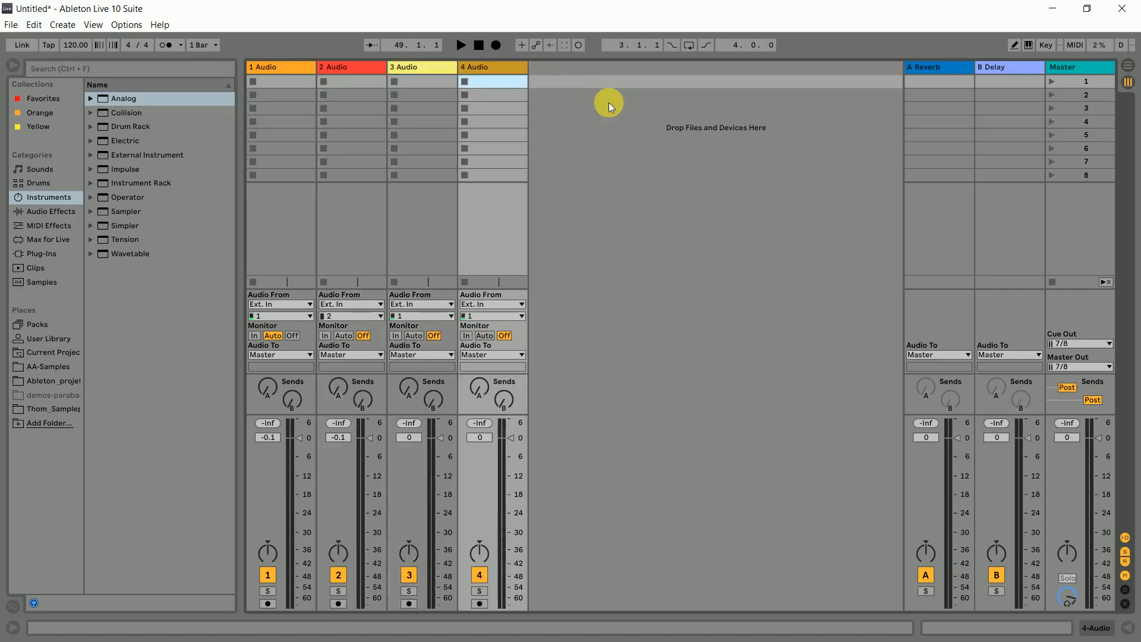
# - Select the 3 Audio through 6 Audio tracks together and delete them
pyautogui.click(622, 67)
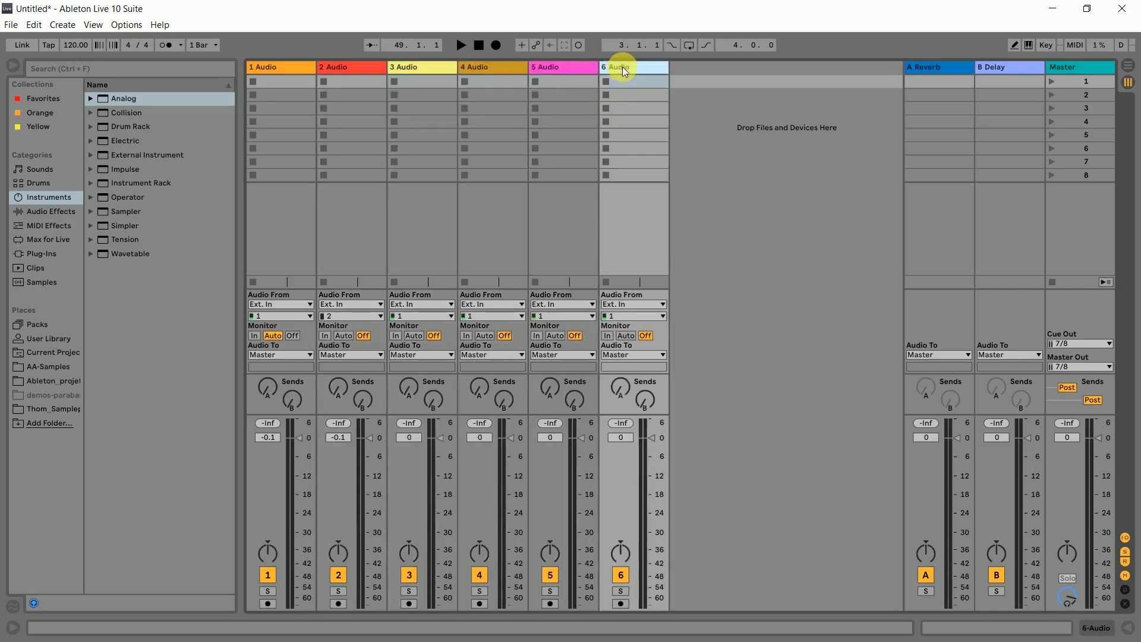
pyautogui.keyDown('shift'); pyautogui.click(412, 68); pyautogui.keyUp('shift')
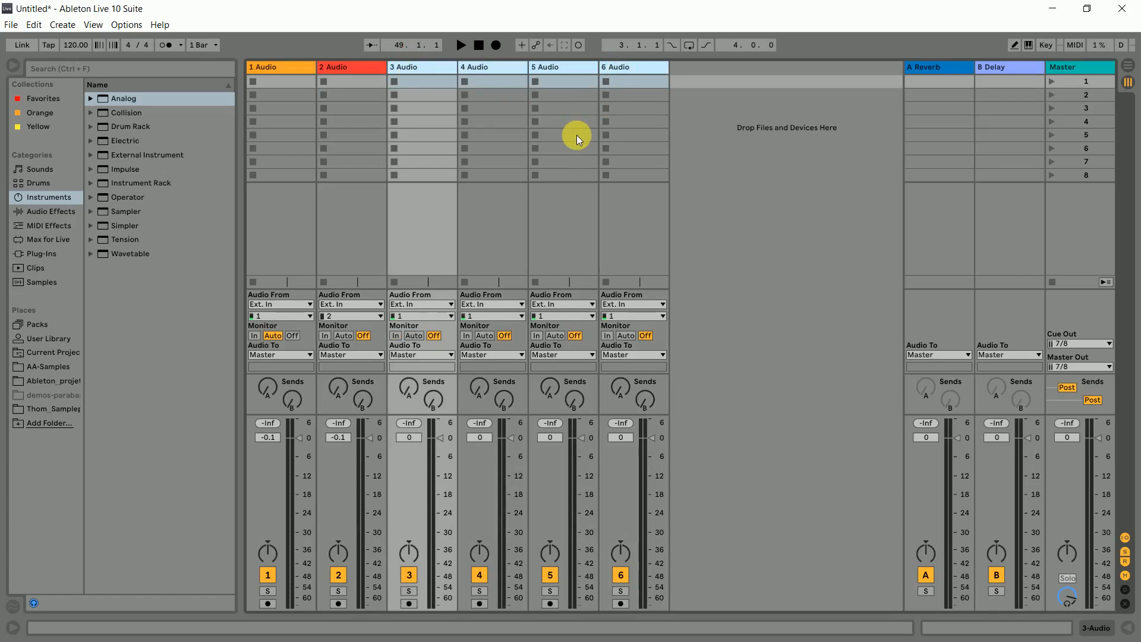
pyautogui.press('Delete')
# - Duplicate the 2 Audio track twice and delete both copies
pyautogui.click(350, 95)
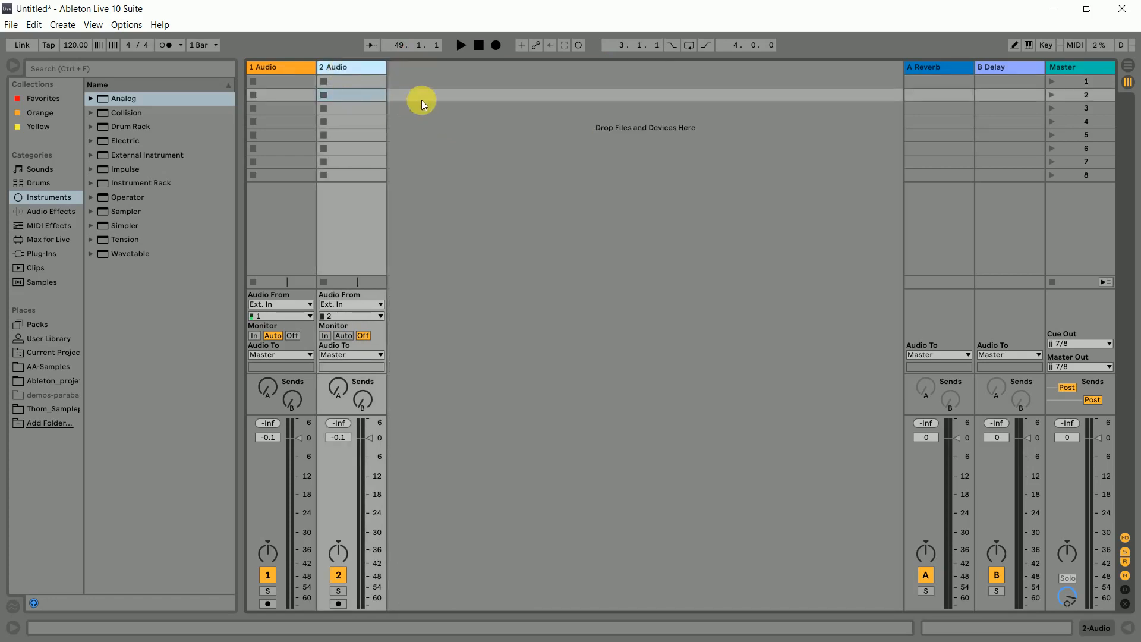
pyautogui.hotkey('ctrl', 'd')
pyautogui.hotkey('ctrl', 'd')
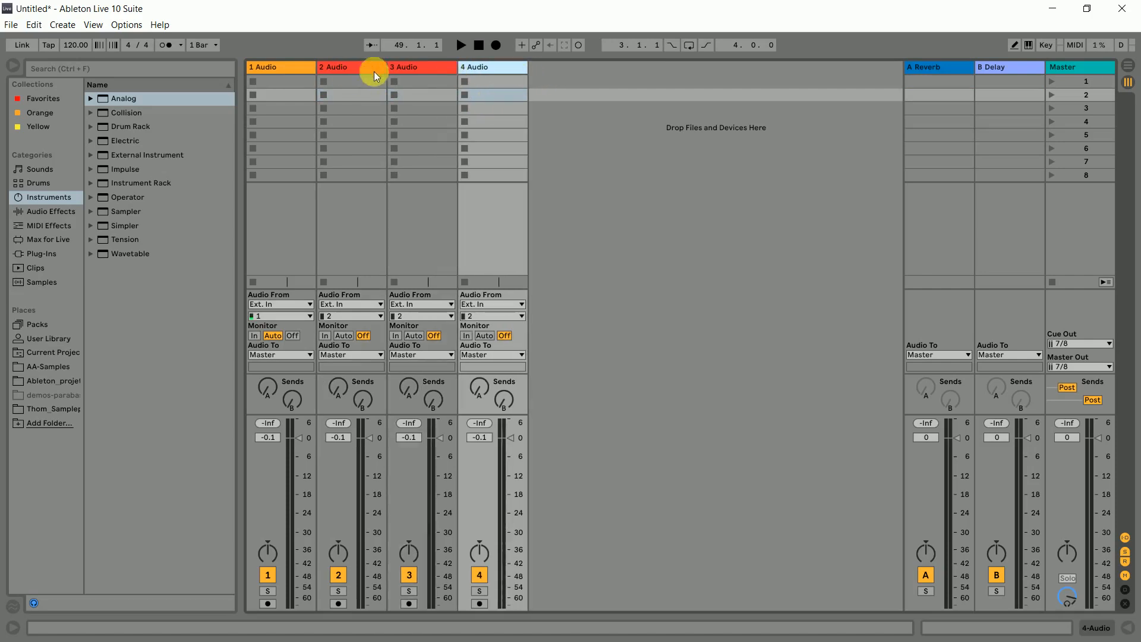
pyautogui.click(429, 70)
pyautogui.press('Delete')
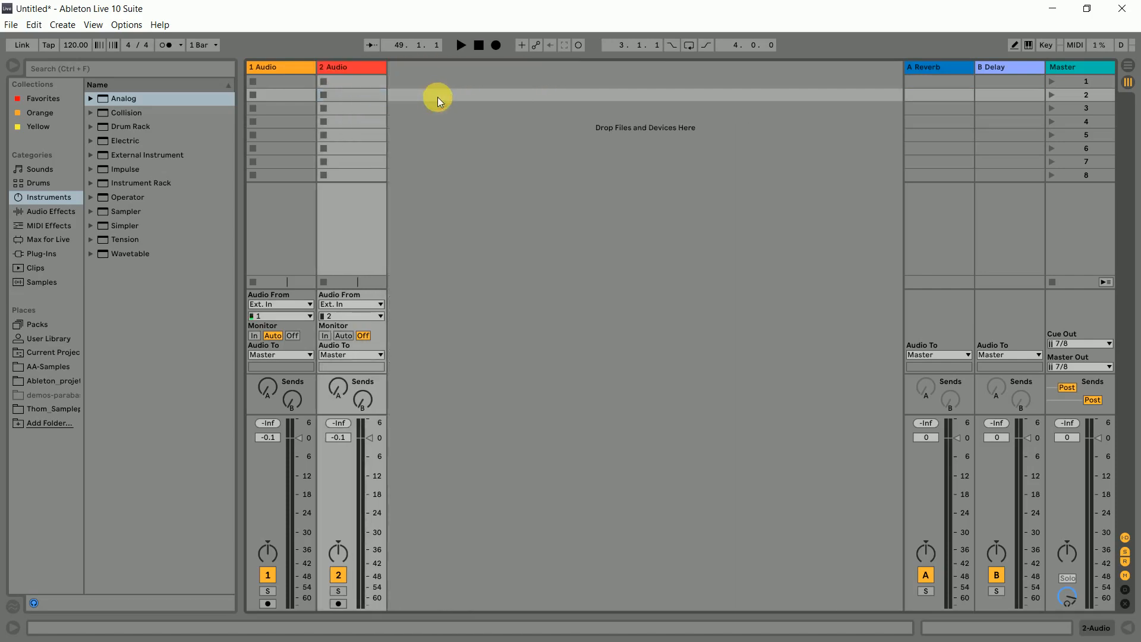
# - Switch to the samples folder in File Explorer, place its window beside the session tracks, and select the Attack-Impulse sample
pyautogui.hotkey('alt', 'Tab')
pyautogui.moveTo(1140, 159); pyautogui.dragTo(774, 34)
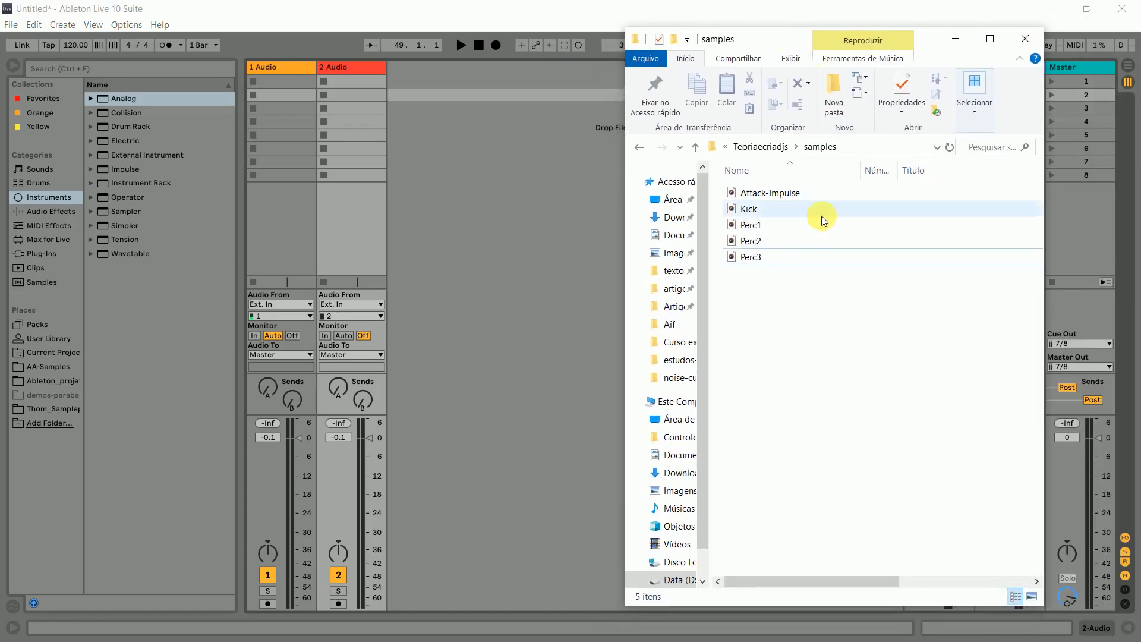
pyautogui.click(789, 196)
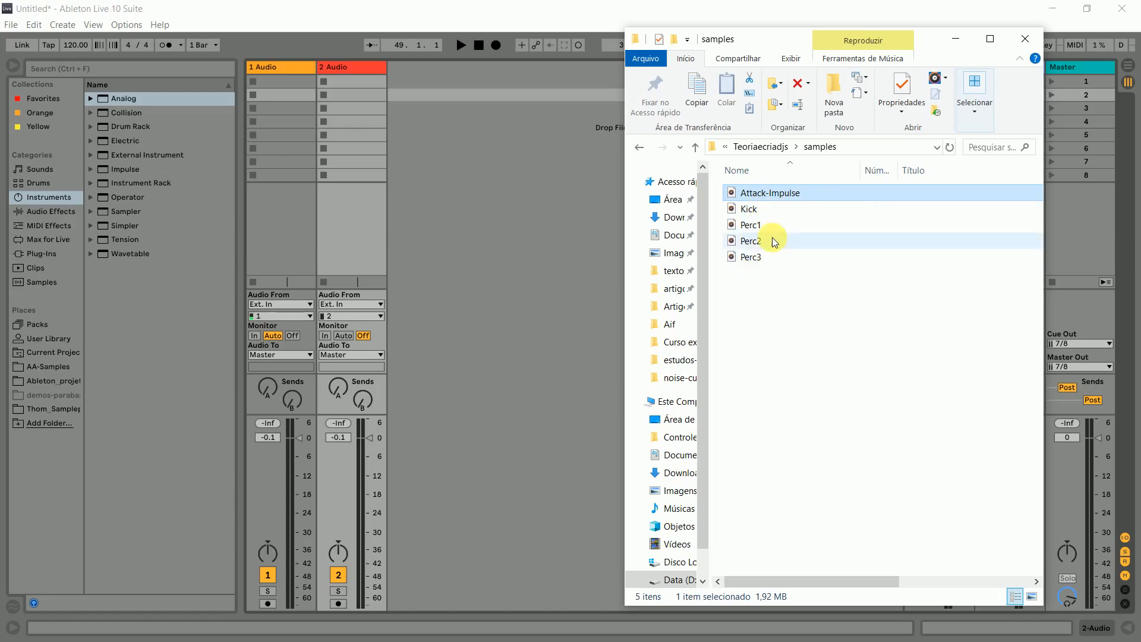
# - Try placing Attack-Impulse in the 2 Audio track's first clip slot, and delete the Attack-Impulse.wav clip settings file from the samples folder
pyautogui.moveTo(781, 194); pyautogui.dragTo(351, 83)
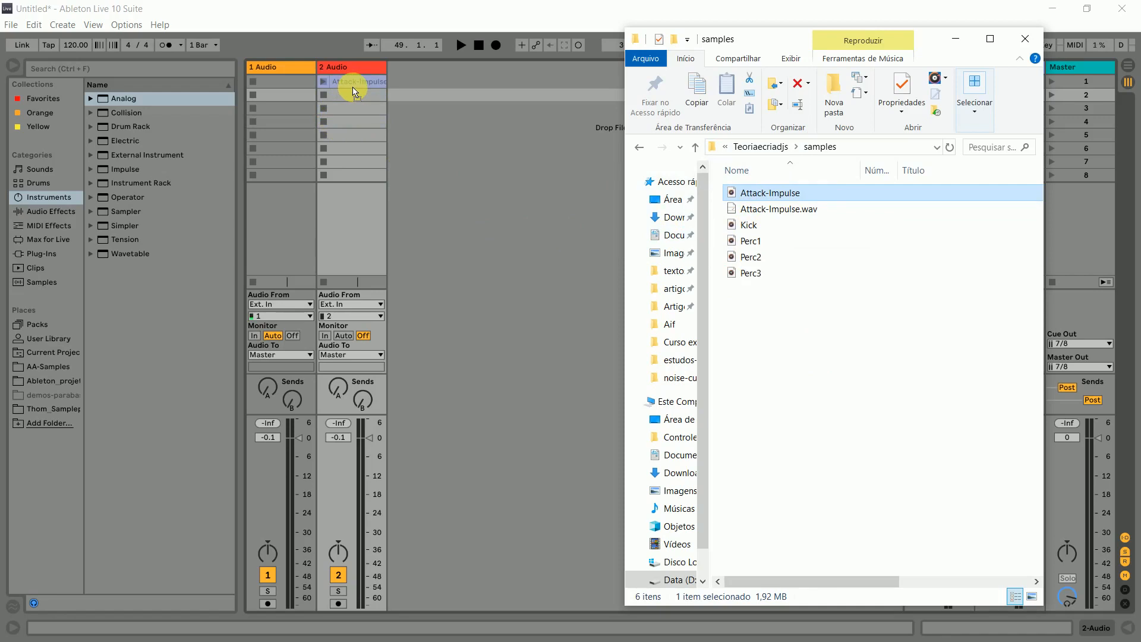
pyautogui.moveTo(354, 89); pyautogui.dragTo(760, 196)
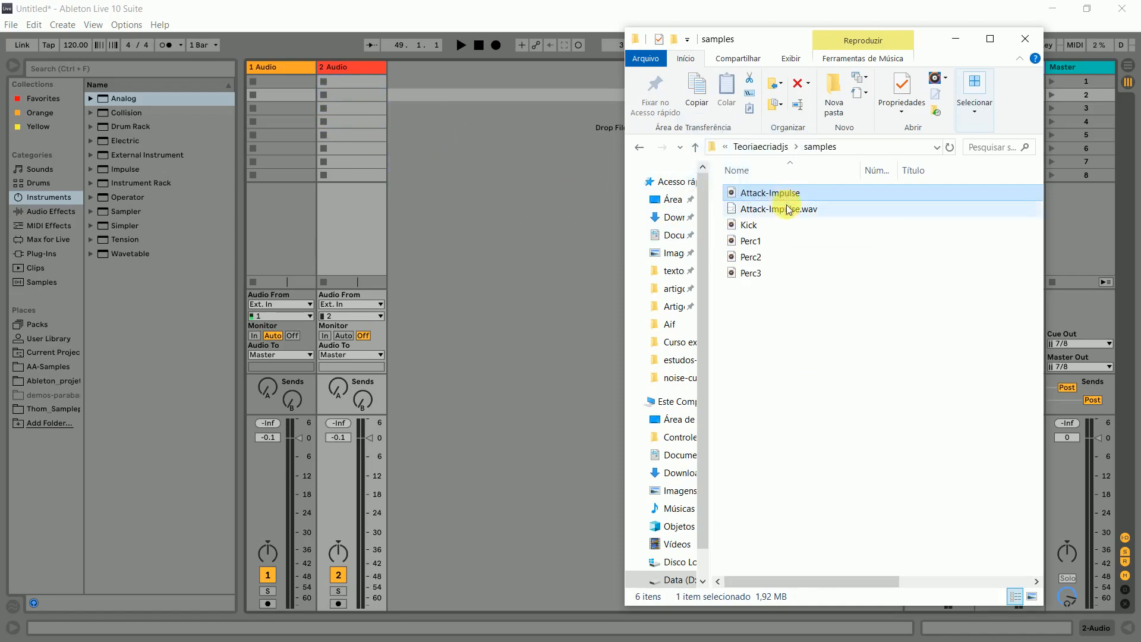
pyautogui.click(789, 210)
pyautogui.press('Delete')
# - Delete the clip settings files of all five samples from the samples folder, keeping only the original audio files
pyautogui.moveTo(756, 275); pyautogui.dragTo(825, 386)
pyautogui.click(773, 382)
pyautogui.click(773, 306)
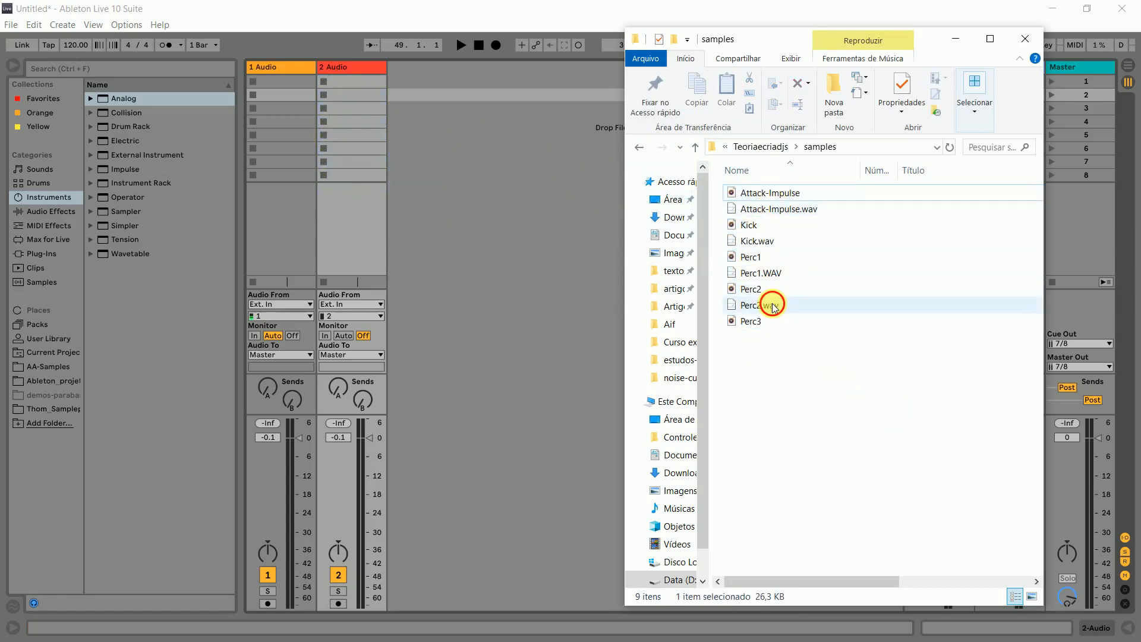
pyautogui.press('Delete')
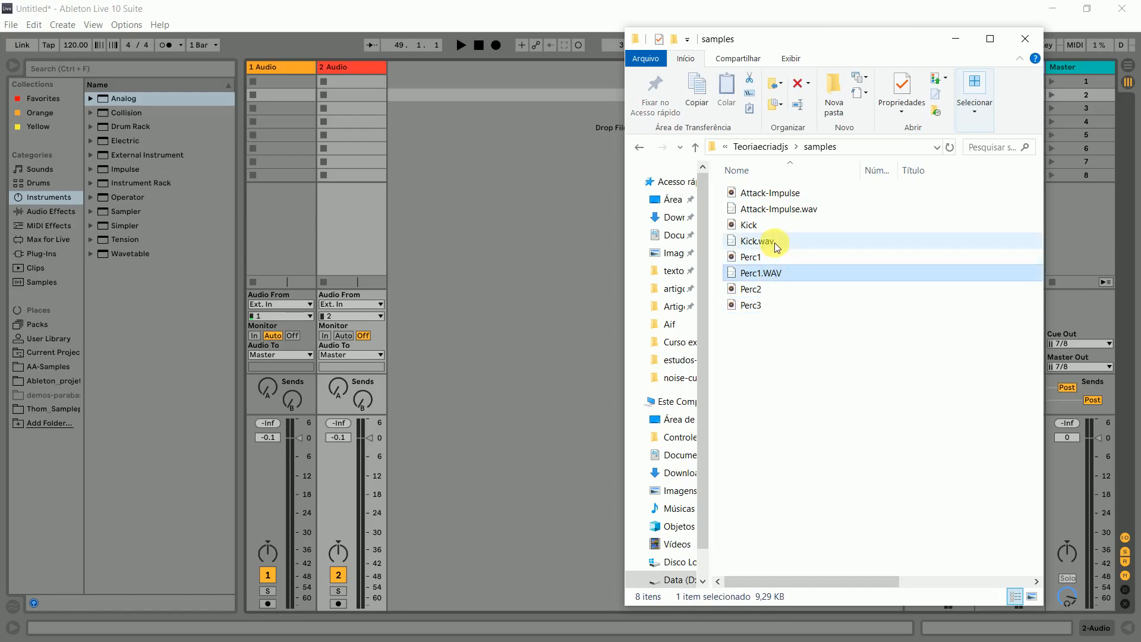
pyautogui.press('Delete')
pyautogui.press('Delete')
pyautogui.press('Delete')
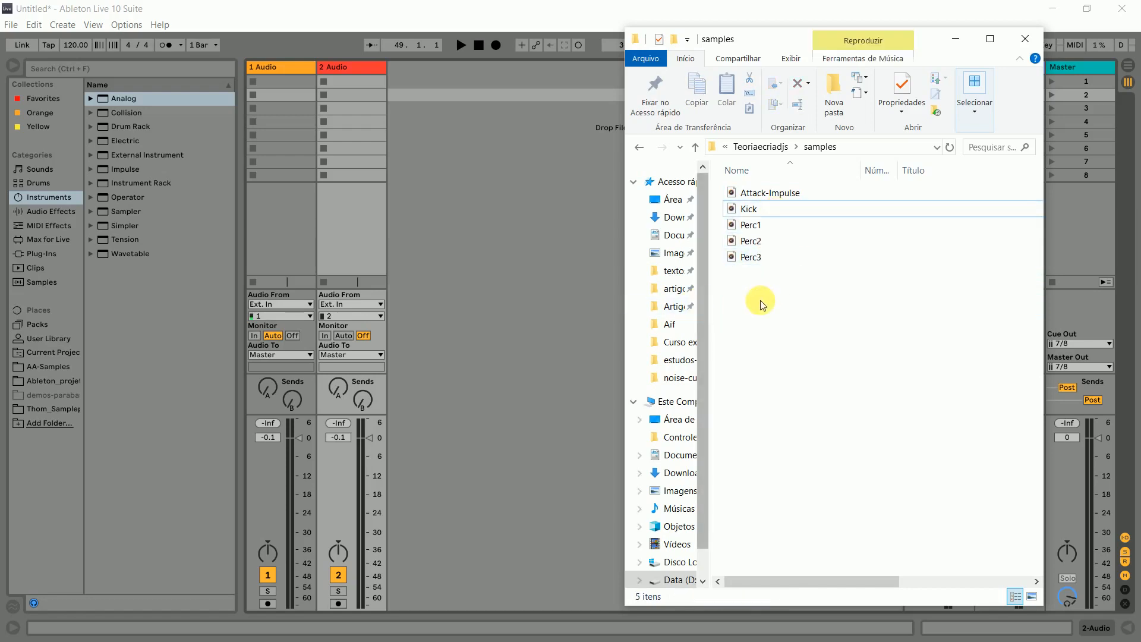
pyautogui.moveTo(742, 297); pyautogui.dragTo(761, 276)
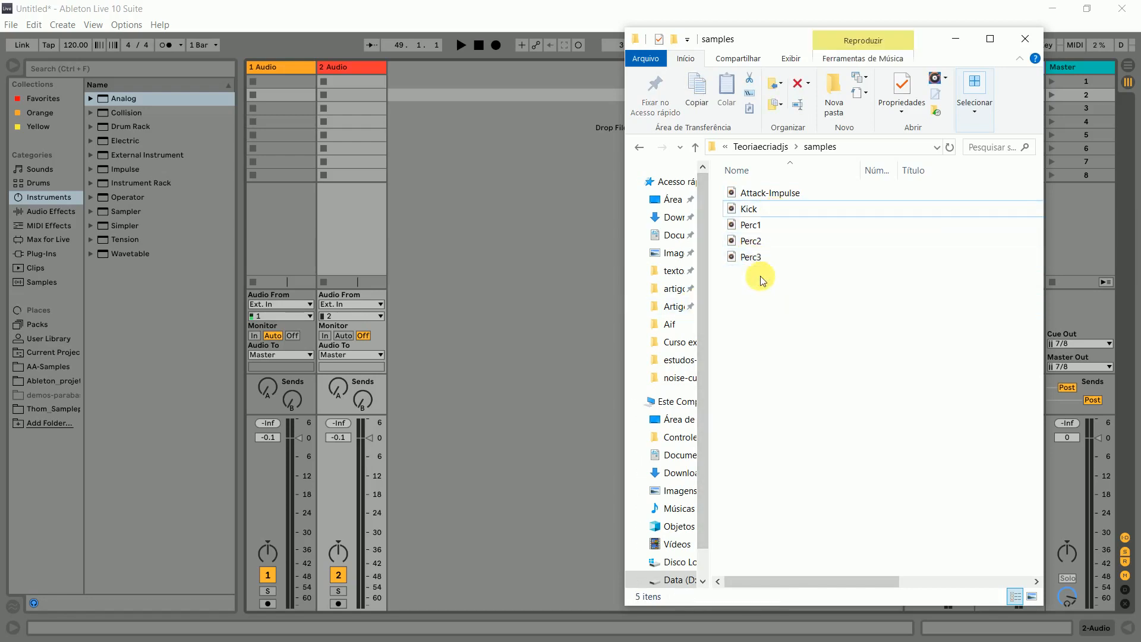
# - Try placing Attack-Impulse in the 2 Audio track's third clip slot, and delete its clip settings file from the samples folder
pyautogui.click(763, 194)
pyautogui.moveTo(820, 198); pyautogui.dragTo(356, 114)
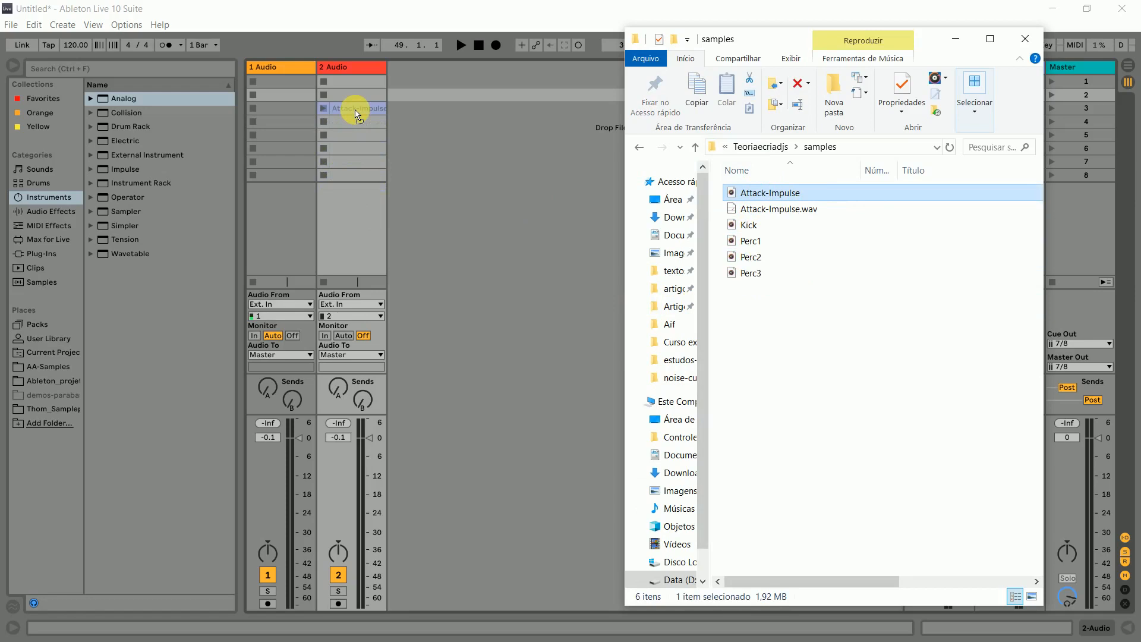
pyautogui.moveTo(357, 114); pyautogui.dragTo(804, 251)
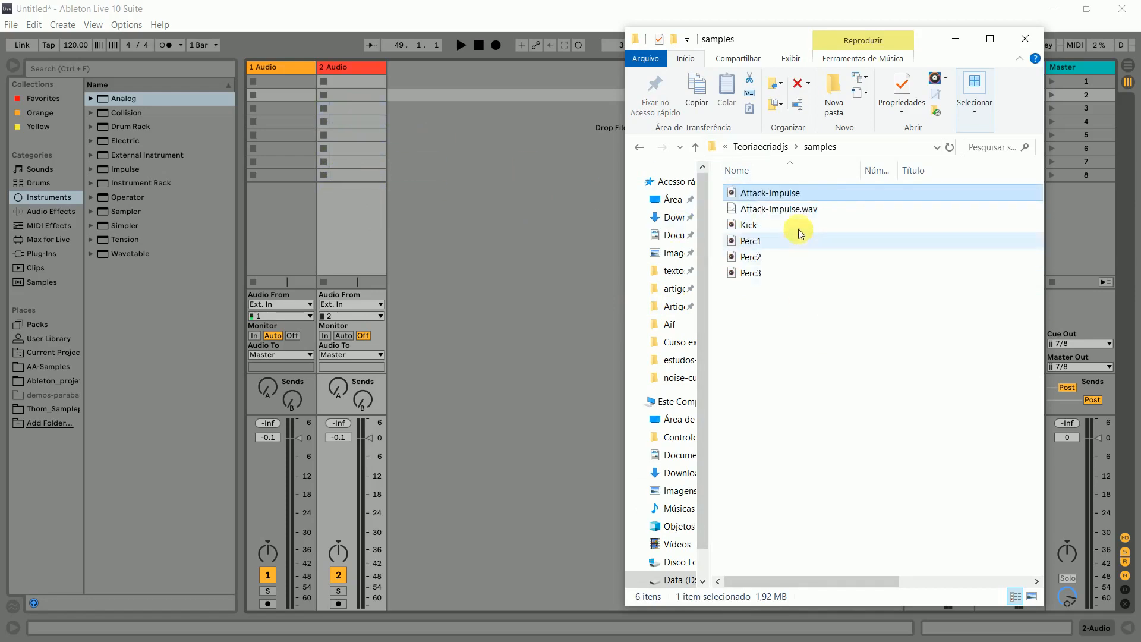
pyautogui.click(796, 211)
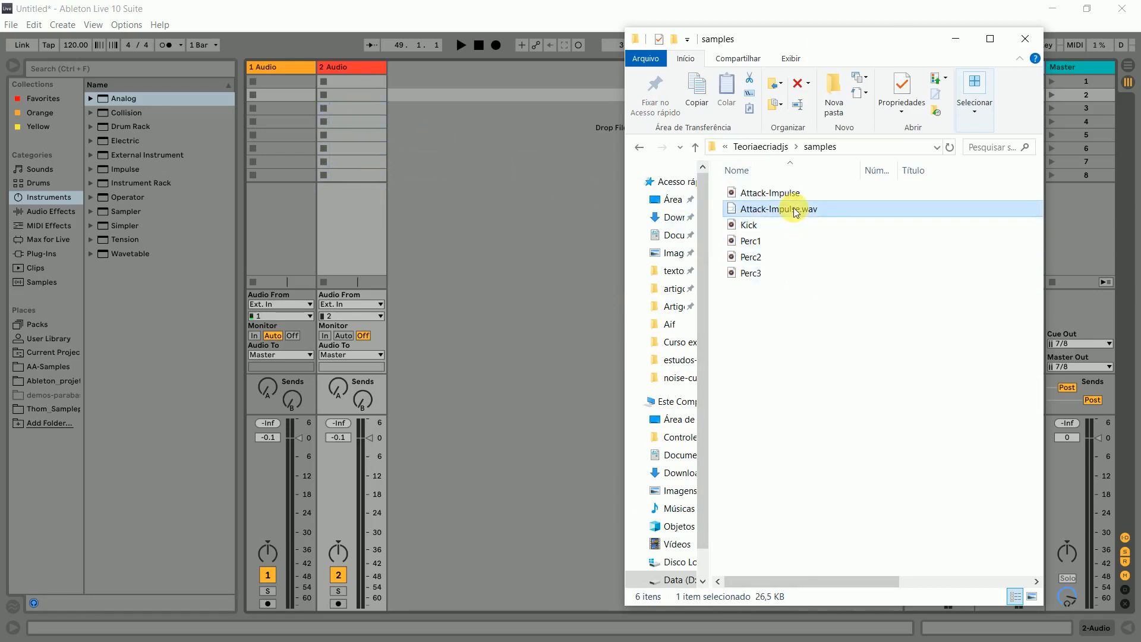
pyautogui.click(765, 193)
pyautogui.click(793, 210)
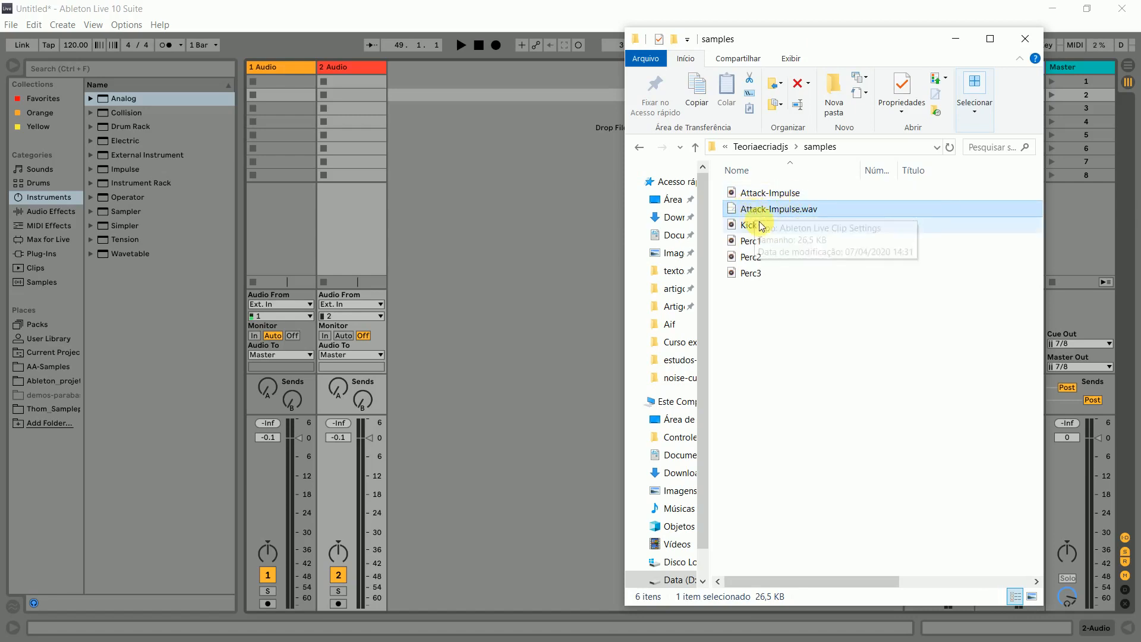
pyautogui.press('Delete')
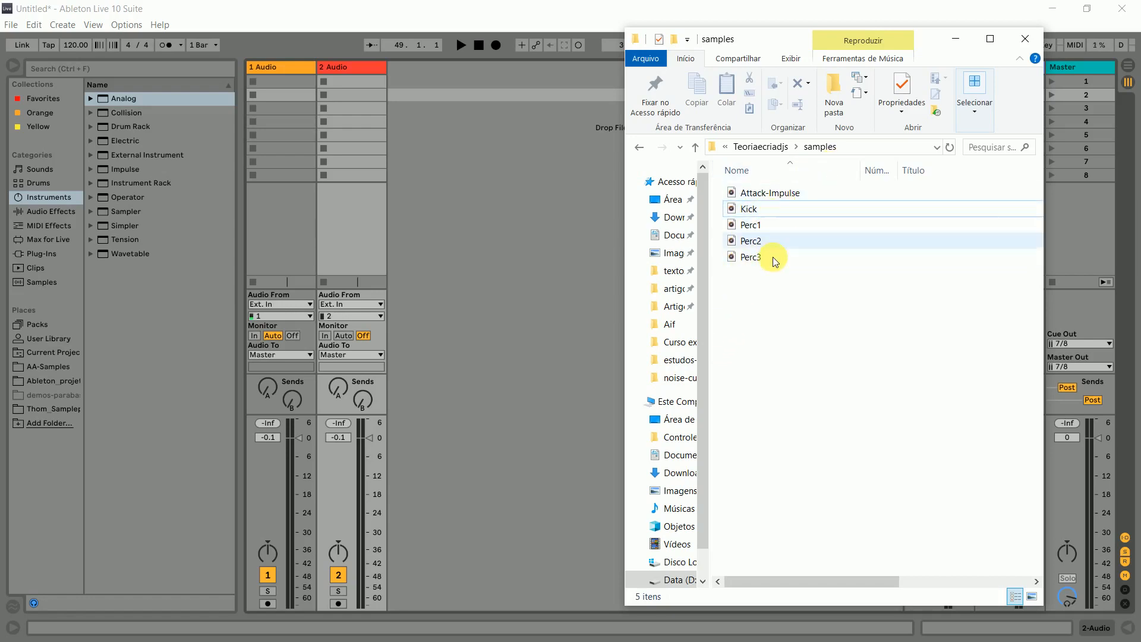
# - Import all five samples into the first scene on separate tracks, starting at the 1 Audio track, and close the samples folder window
pyautogui.moveTo(754, 276); pyautogui.dragTo(294, 86)
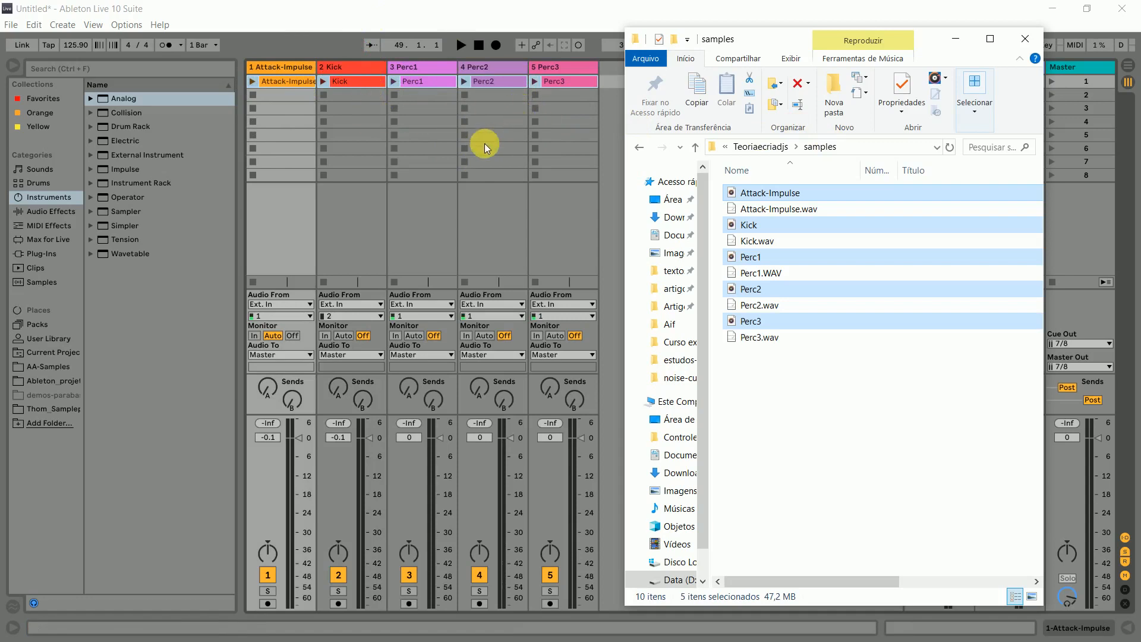
pyautogui.click(1037, 38)
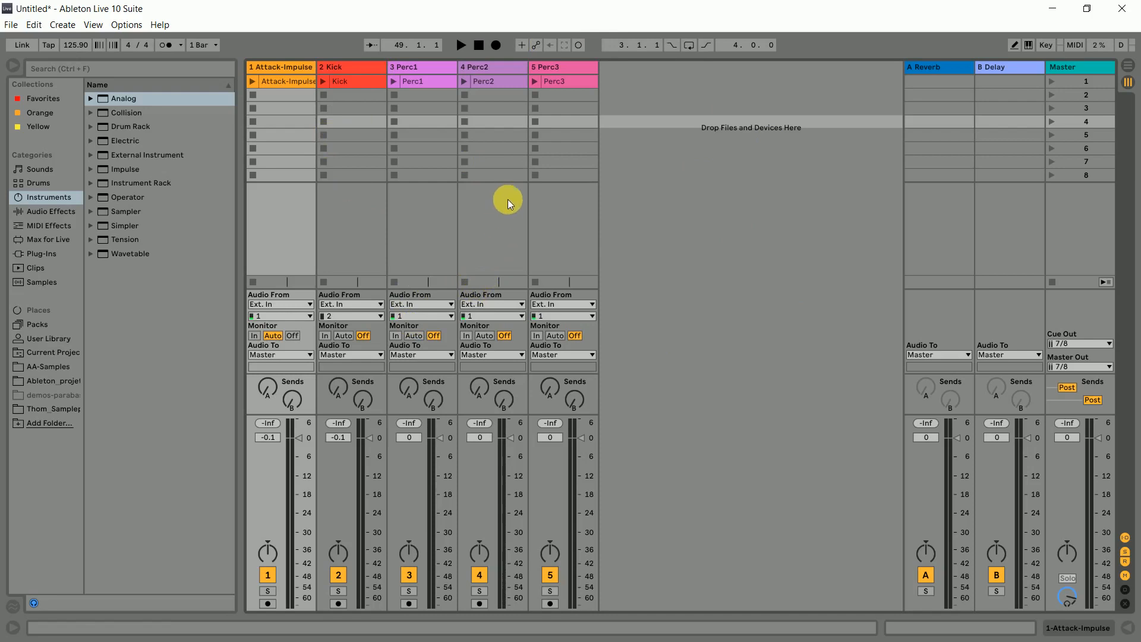
# - Open the clip view and examine the waveforms of the Attack-Impulse, Kick and Perc1 clips
pyautogui.click(543, 67)
pyautogui.click(266, 67)
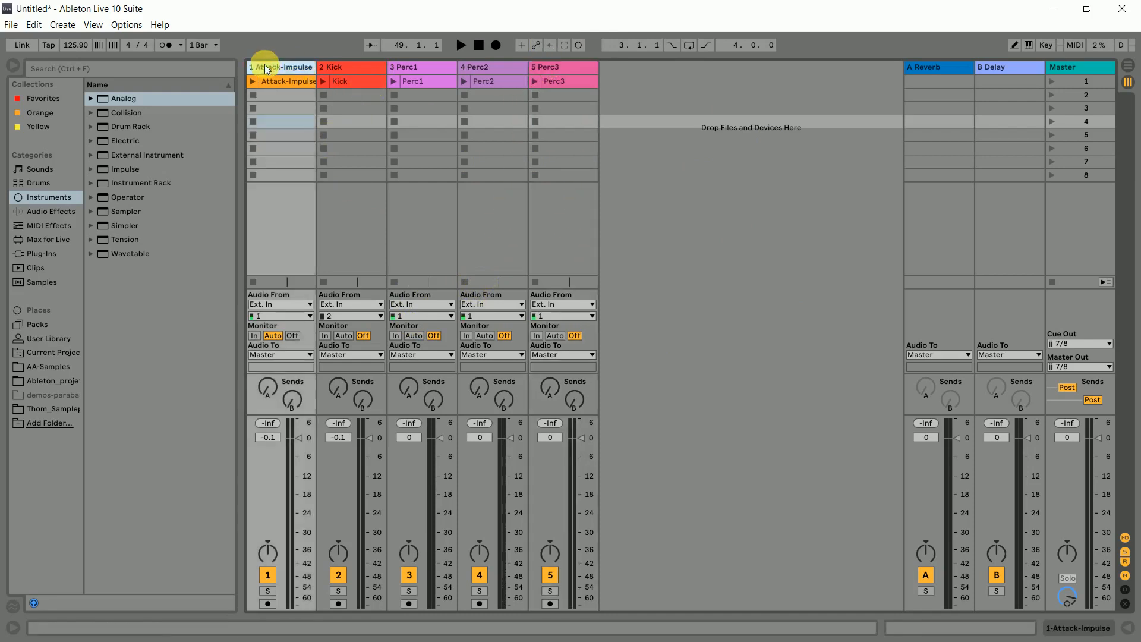
pyautogui.doubleClick(305, 80)
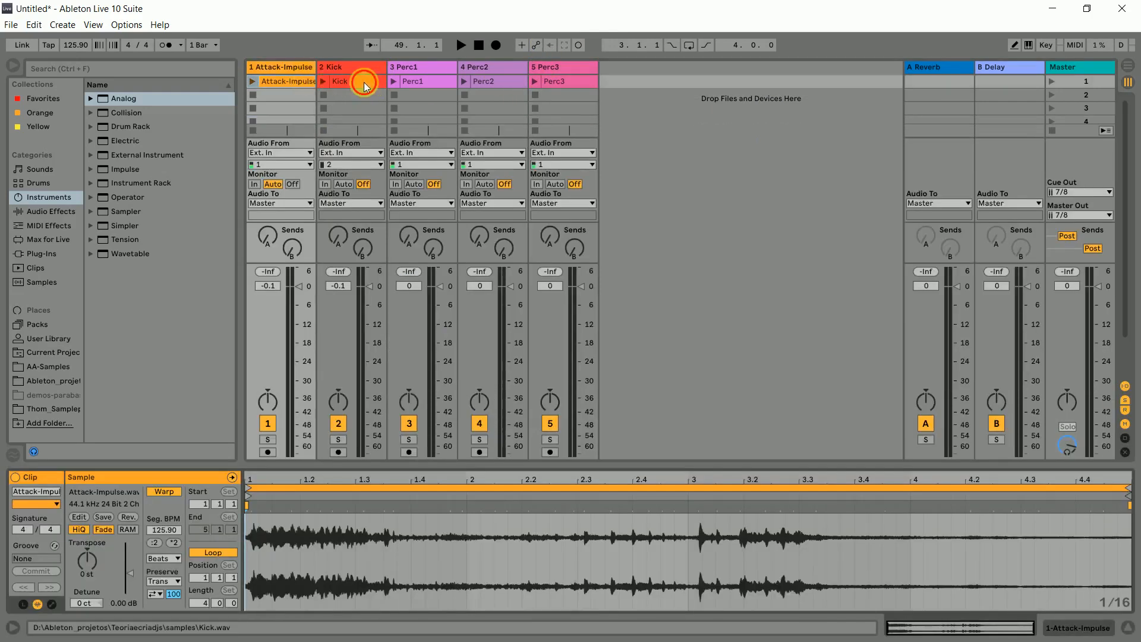
pyautogui.click(364, 82)
pyautogui.click(436, 81)
# - Launch the Perc2 and Perc3 clips to hear them together, and stop both clips
pyautogui.click(464, 81)
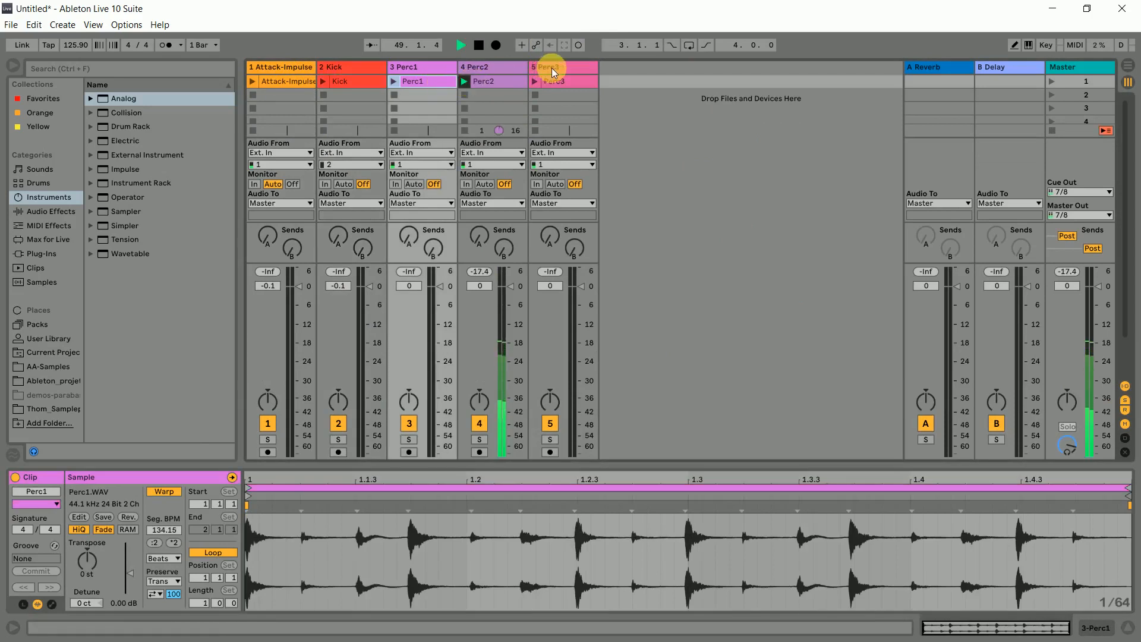
pyautogui.click(537, 82)
pyautogui.click(419, 89)
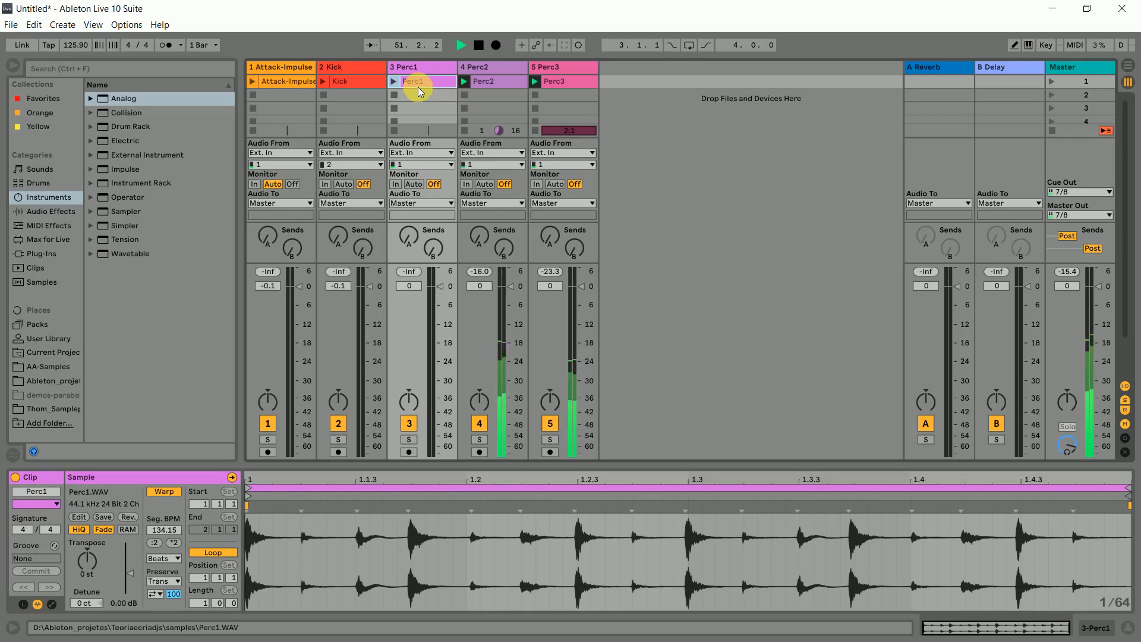
pyautogui.click(465, 95)
pyautogui.click(538, 97)
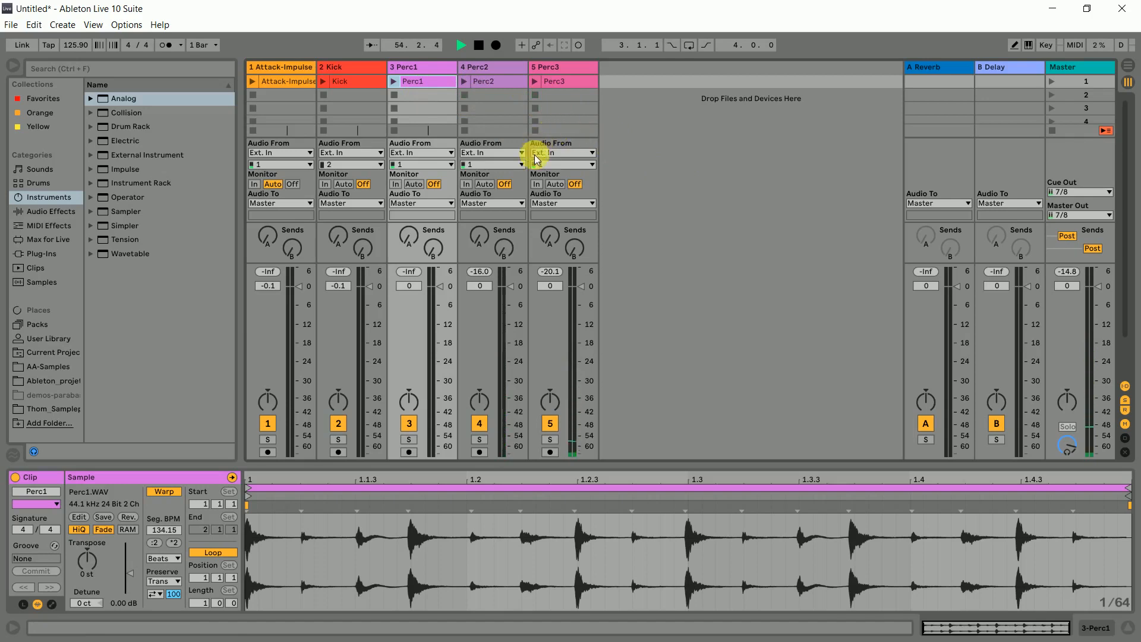
# - Hide the clip view and stop the transport playback
pyautogui.doubleClick(602, 471)
pyautogui.press('space')
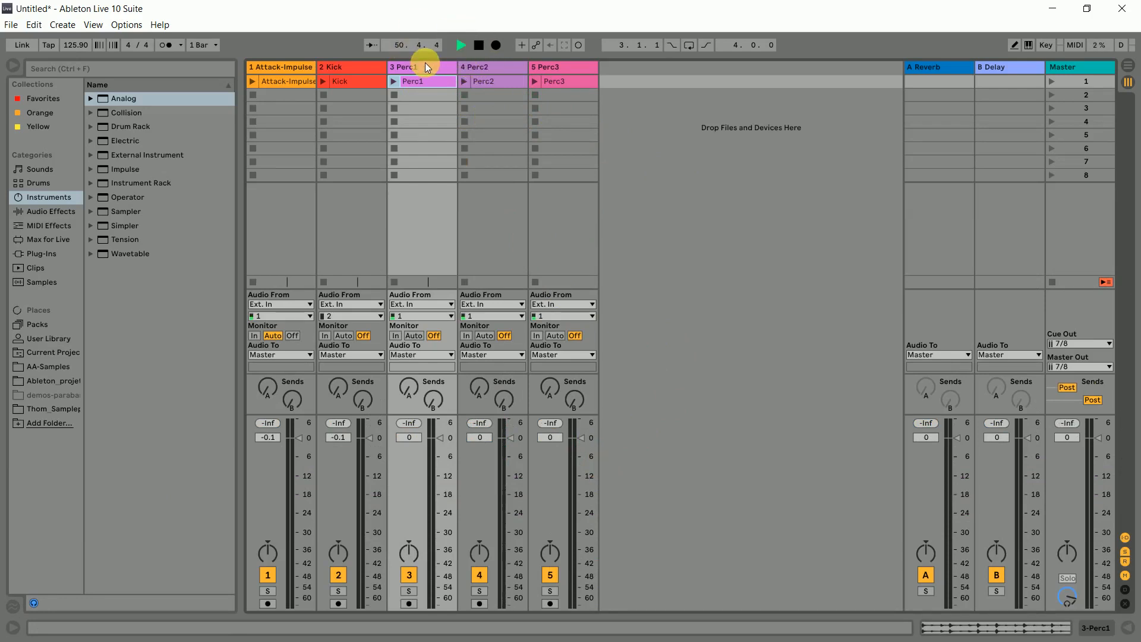
pyautogui.press('space')
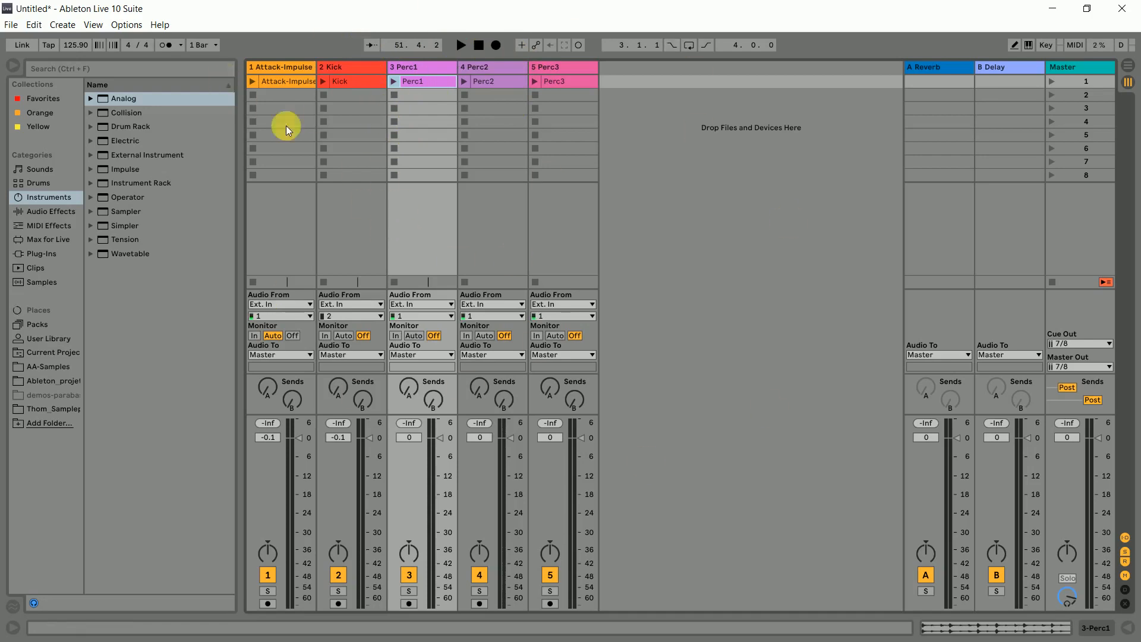
# - Reopen the clip view and compare the Attack-Impulse, Kick and Perc1 waveforms, finishing on Attack-Impulse
pyautogui.click(285, 66)
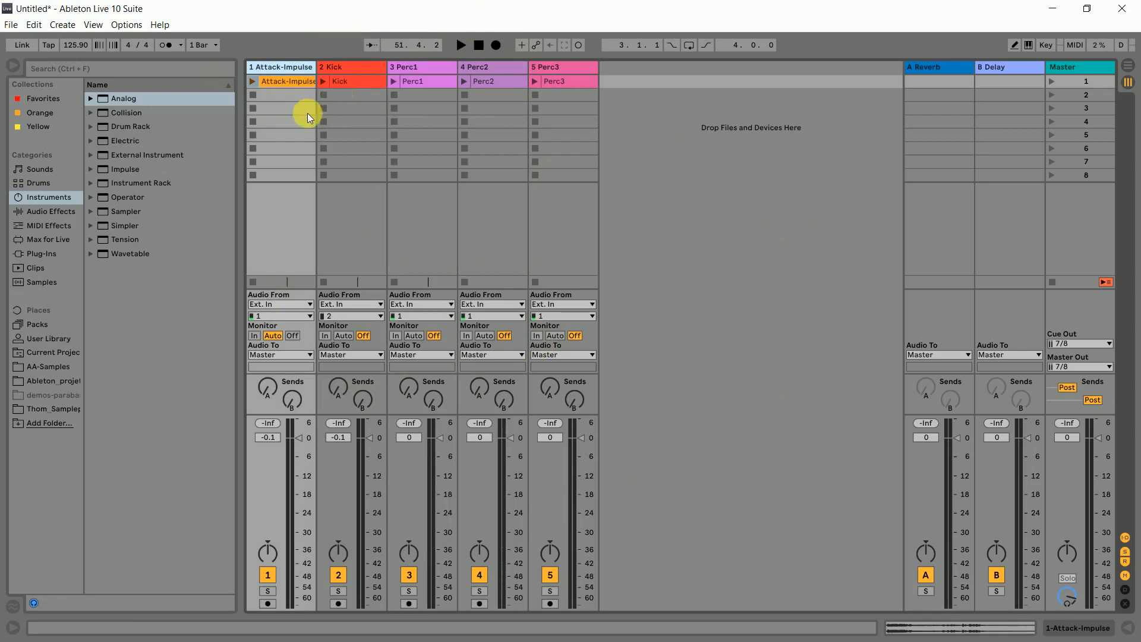
pyautogui.click(306, 81)
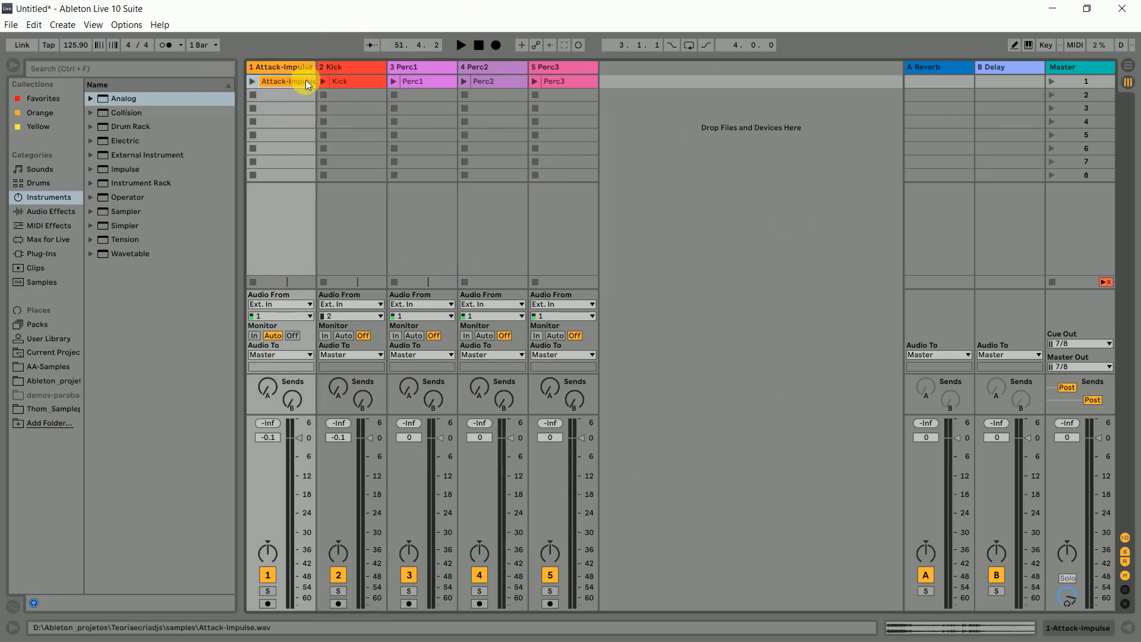
pyautogui.doubleClick(301, 80)
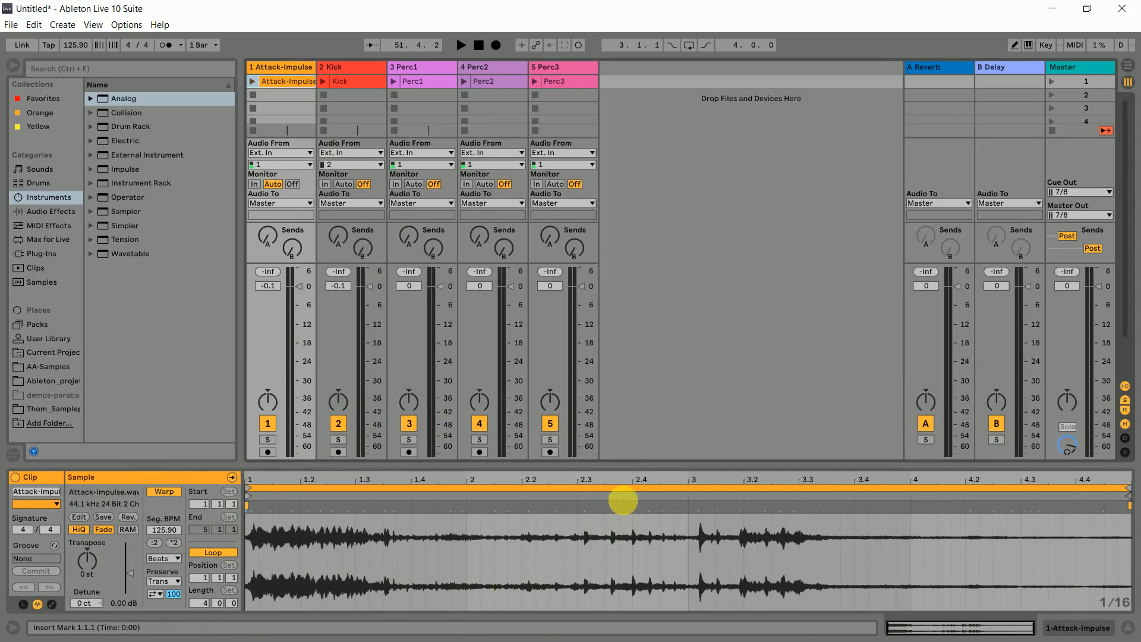
pyautogui.click(347, 82)
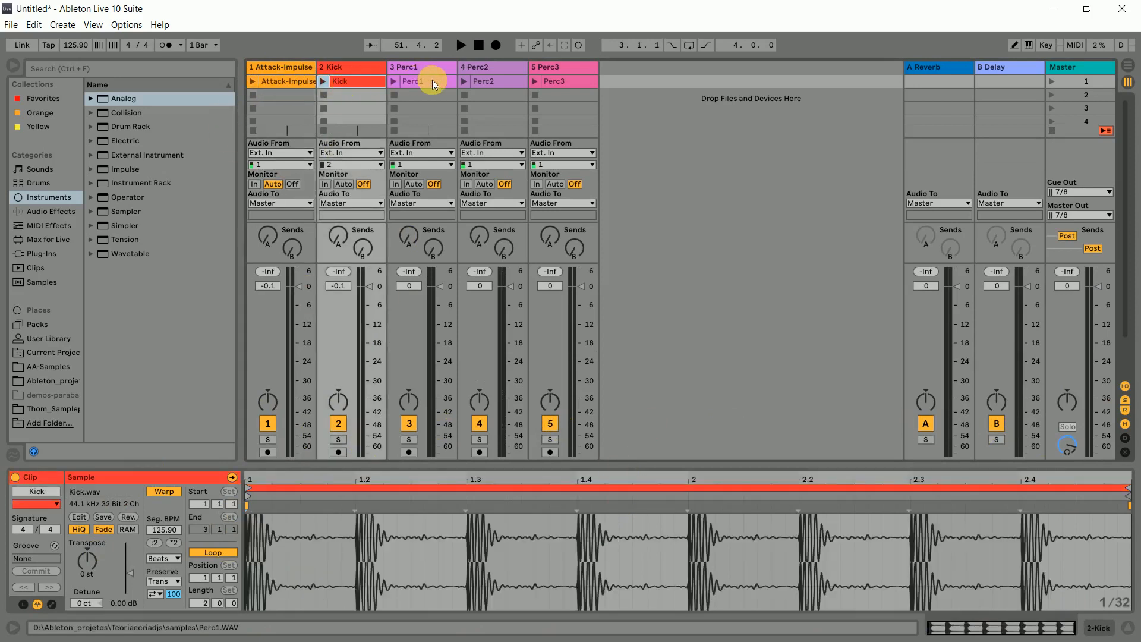
pyautogui.click(432, 81)
pyautogui.click(290, 81)
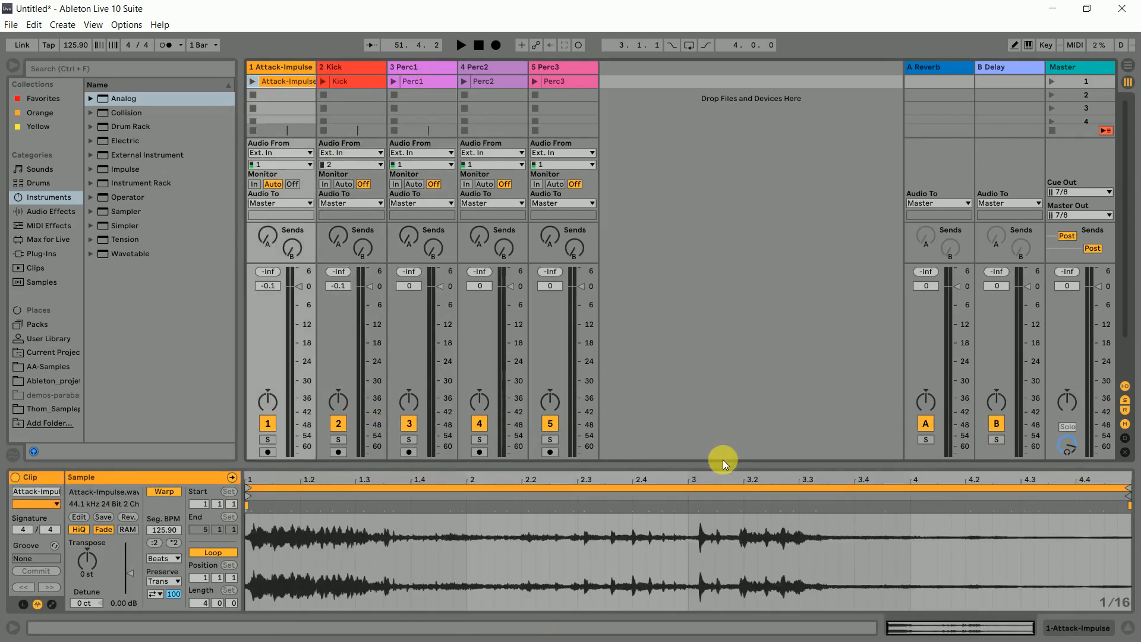
# - Enlarge the clip view, and launch the Attack-Impulse clip with looping turned off
pyautogui.moveTo(723, 462); pyautogui.dragTo(714, 303)
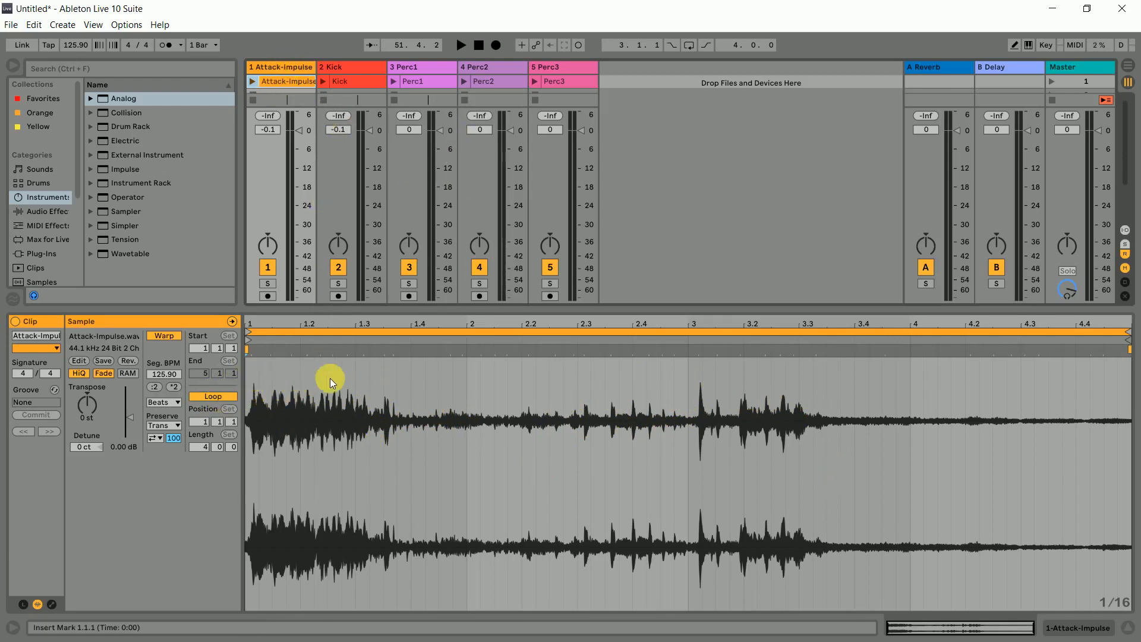
pyautogui.click(208, 397)
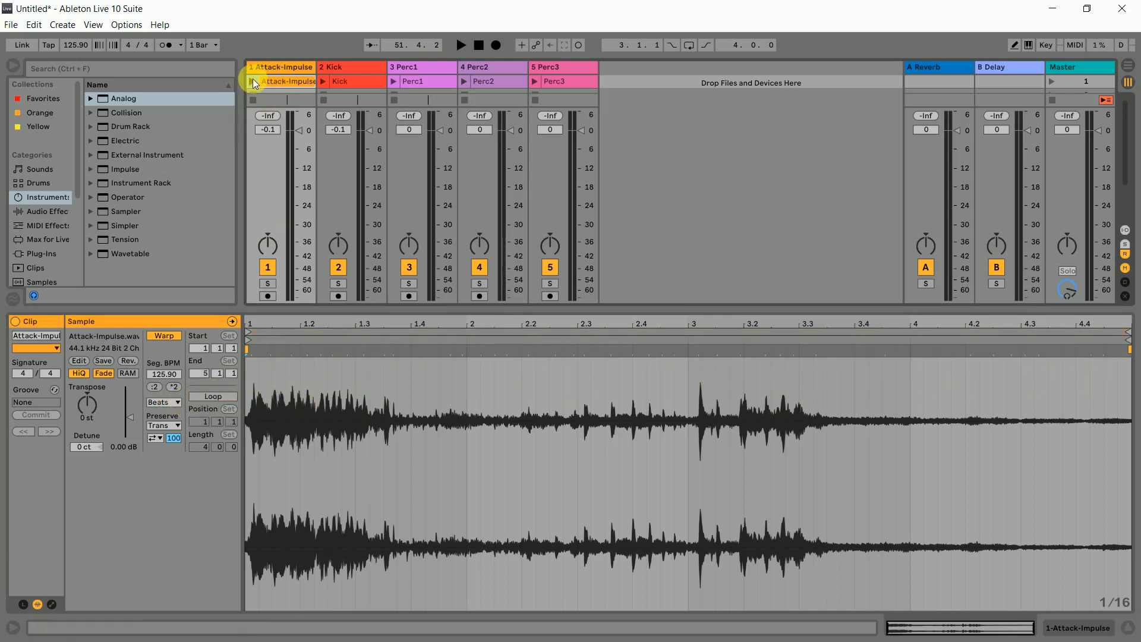
pyautogui.click(252, 80)
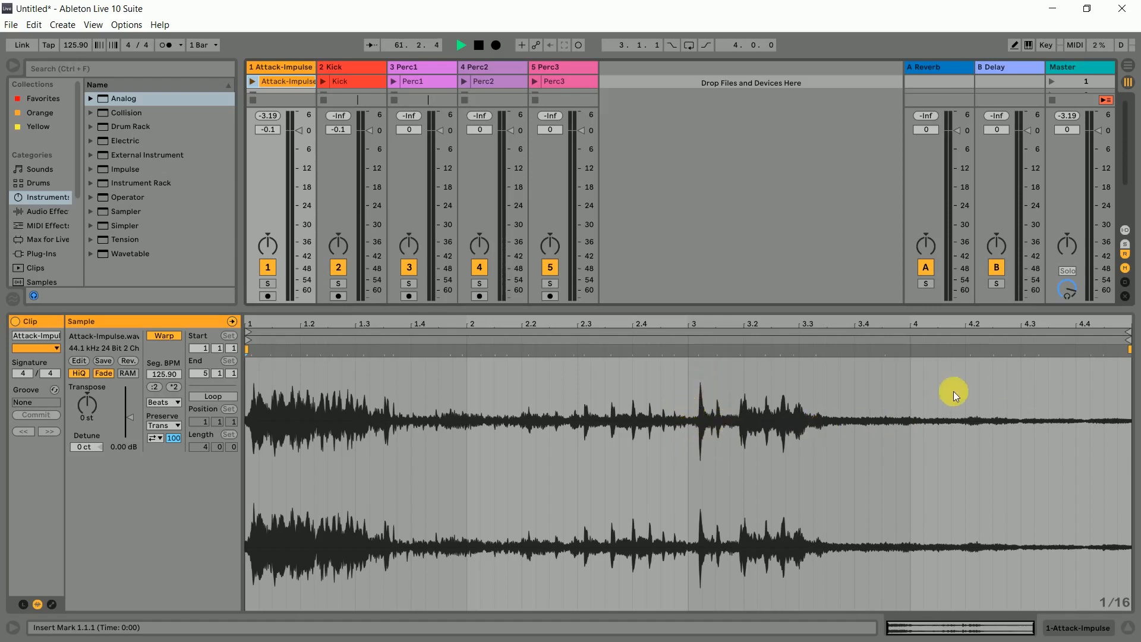
# - Highlight the opening, middle and closing sections of the Attack-Impulse waveform one by one to examine them, and clear the selection
pyautogui.moveTo(399, 379); pyautogui.dragTo(252, 437)
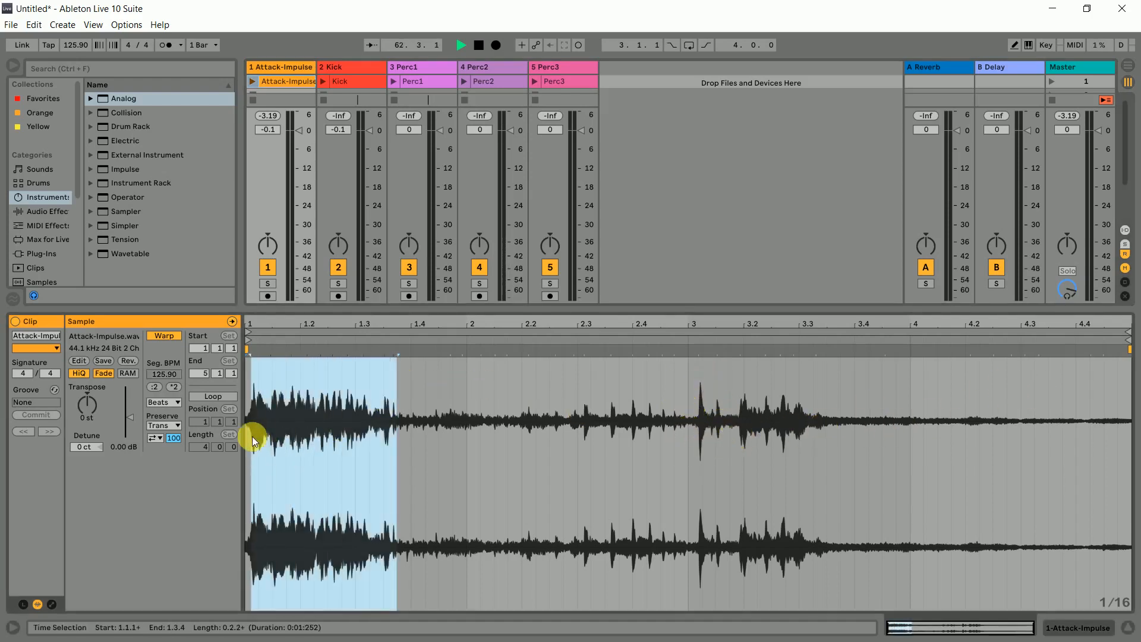
pyautogui.moveTo(395, 401); pyautogui.dragTo(670, 380)
pyautogui.click(528, 397)
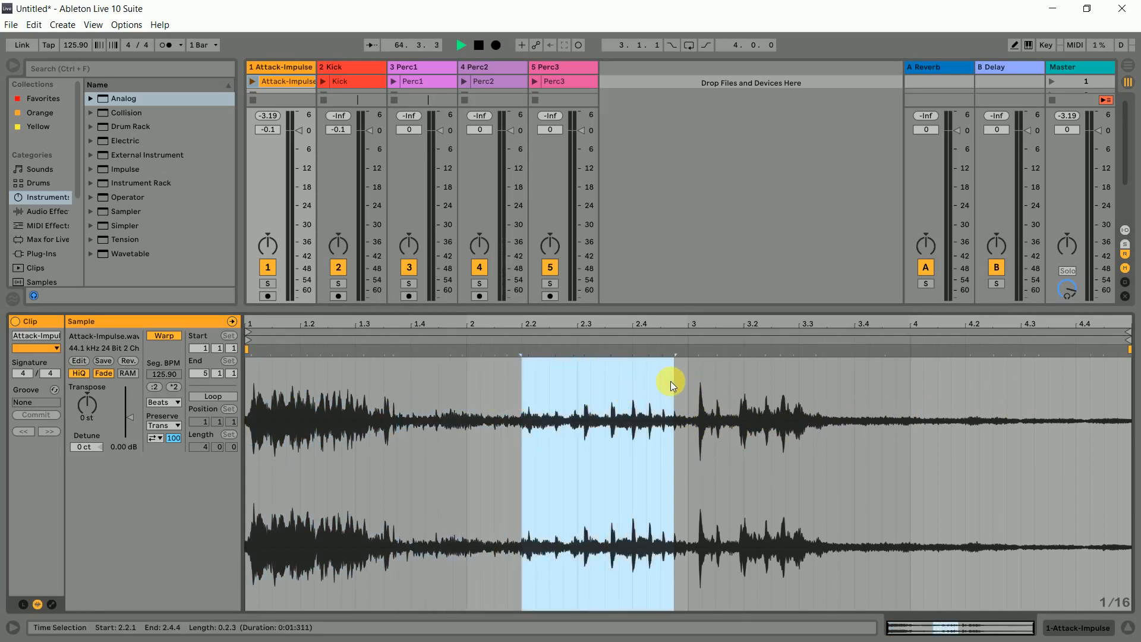
pyautogui.click(721, 376)
pyautogui.moveTo(743, 377); pyautogui.dragTo(1090, 371)
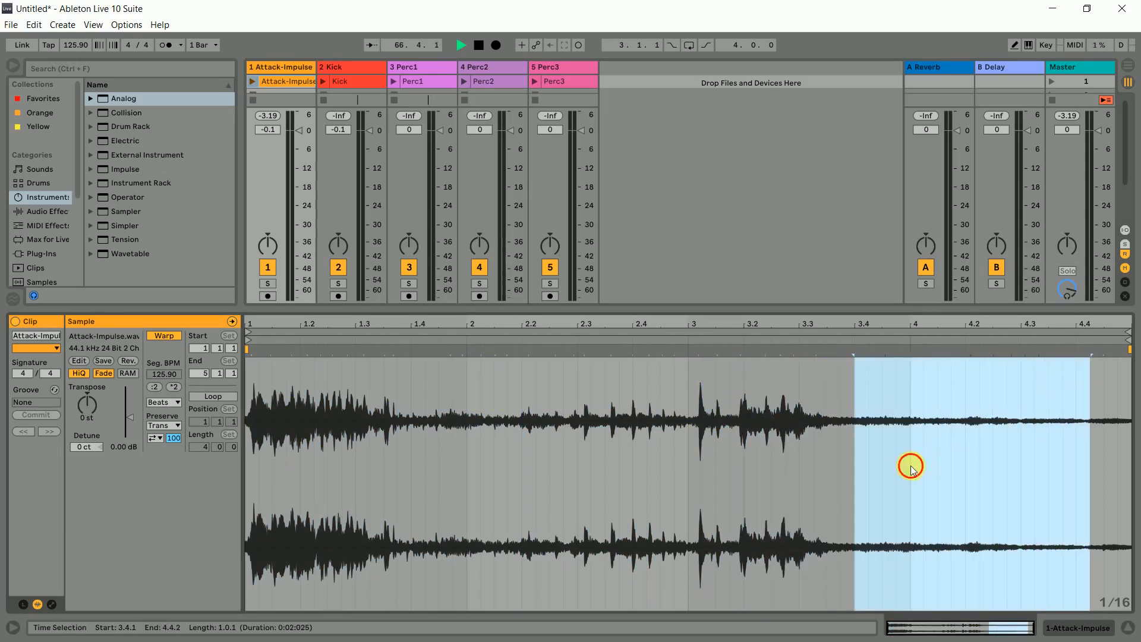
pyautogui.click(910, 466)
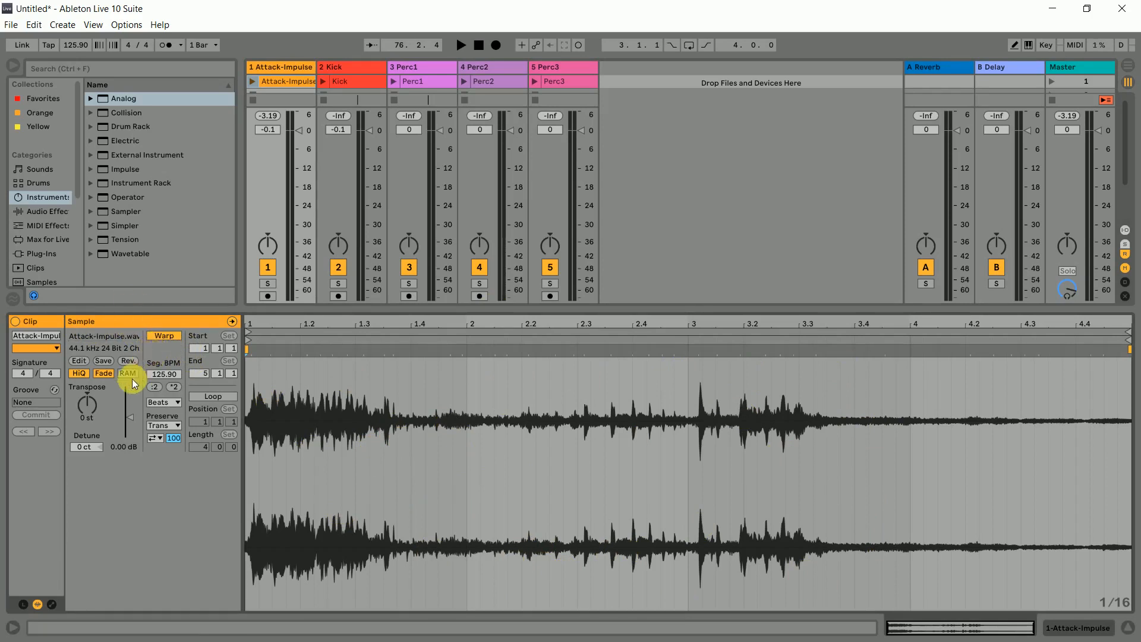
# - Toggle Warp off and on for the Attack-Impulse clip to compare its time and beat rulers, leaving Warp on
pyautogui.click(164, 334)
pyautogui.click(168, 337)
pyautogui.click(170, 334)
pyautogui.click(173, 338)
pyautogui.click(171, 335)
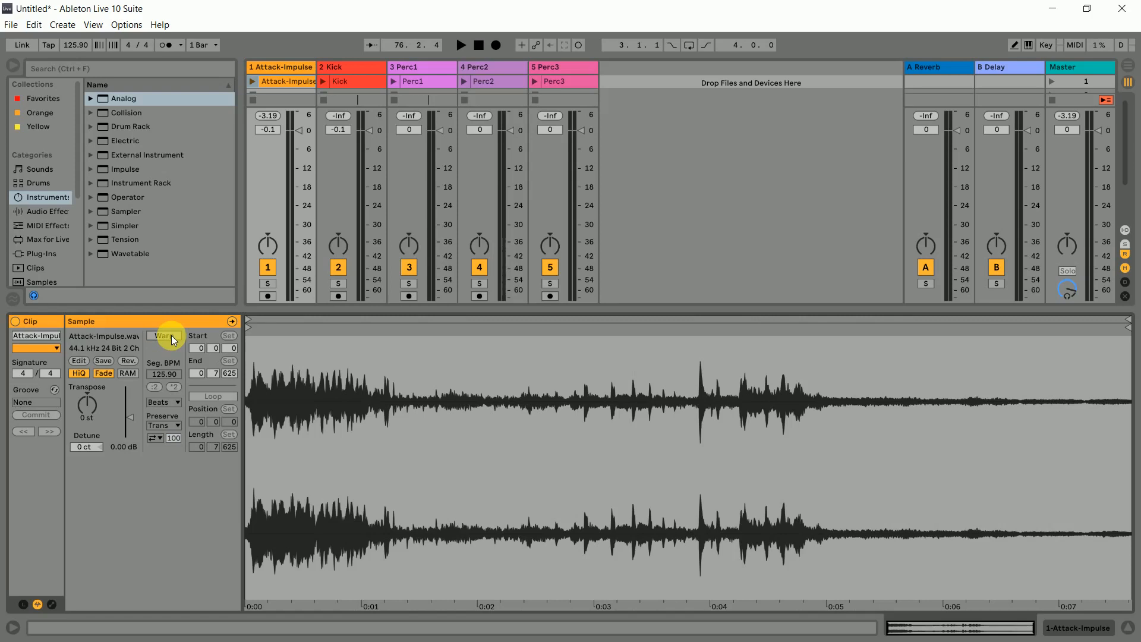
pyautogui.click(171, 335)
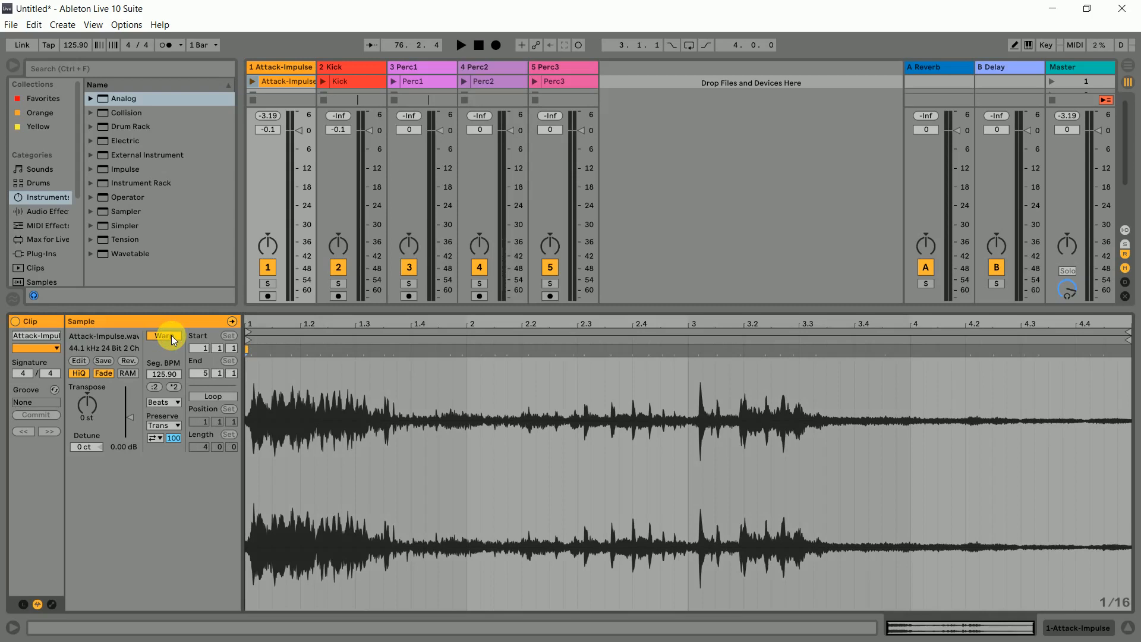
pyautogui.click(171, 336)
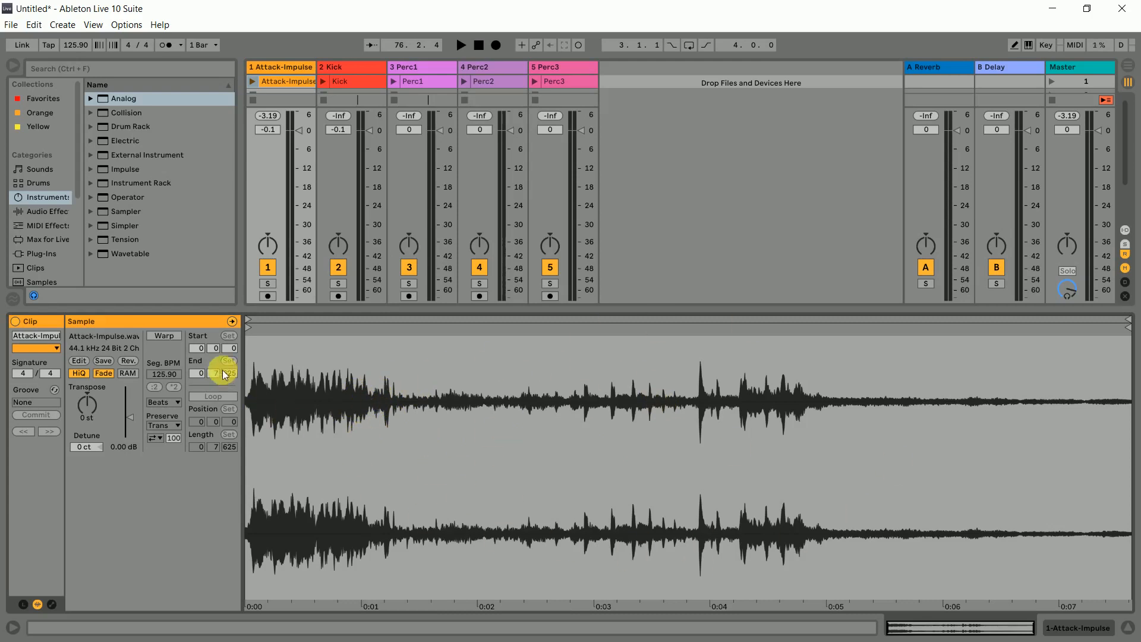
pyautogui.click(171, 335)
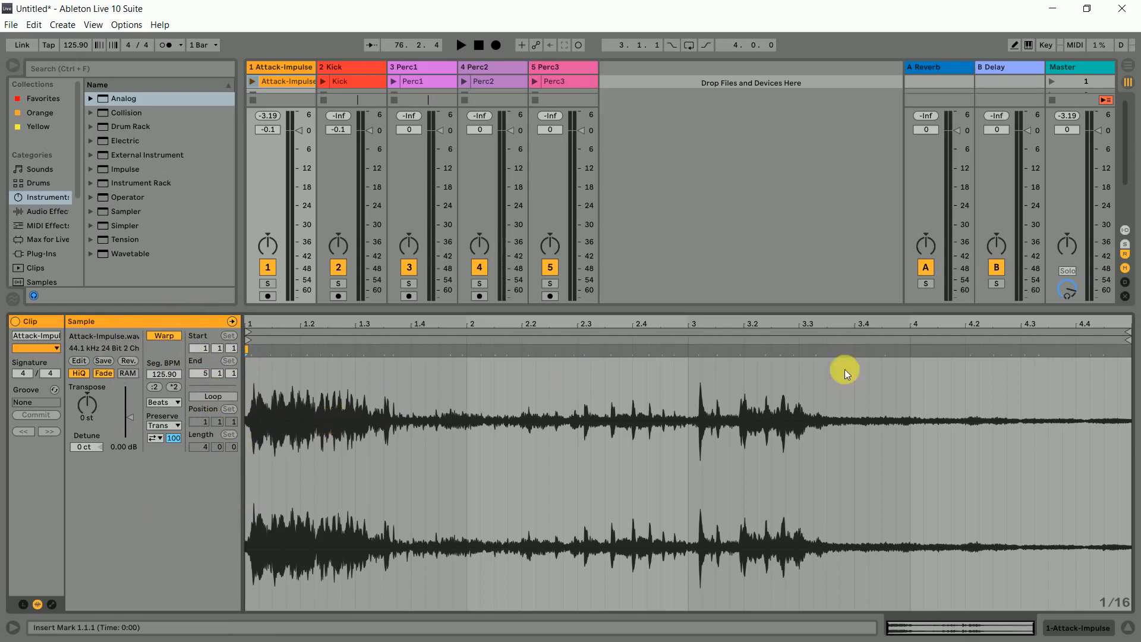
# - Turn looping back on for the Attack-Impulse clip and move the loop start to 3.4.4
pyautogui.click(204, 394)
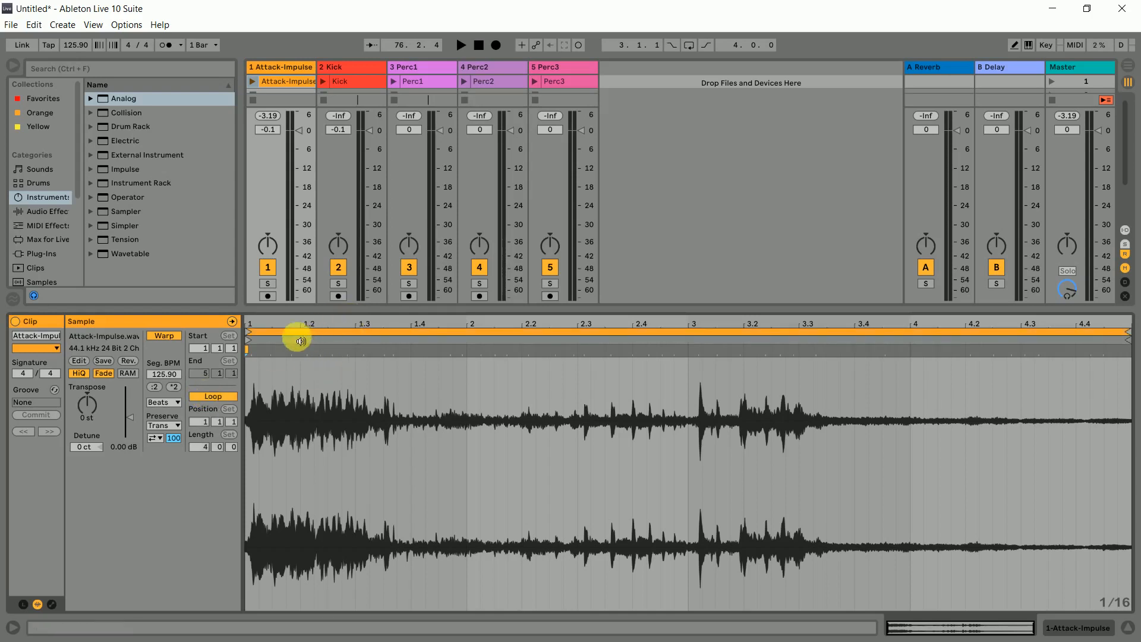
pyautogui.click(268, 332)
pyautogui.click(271, 354)
pyautogui.click(259, 333)
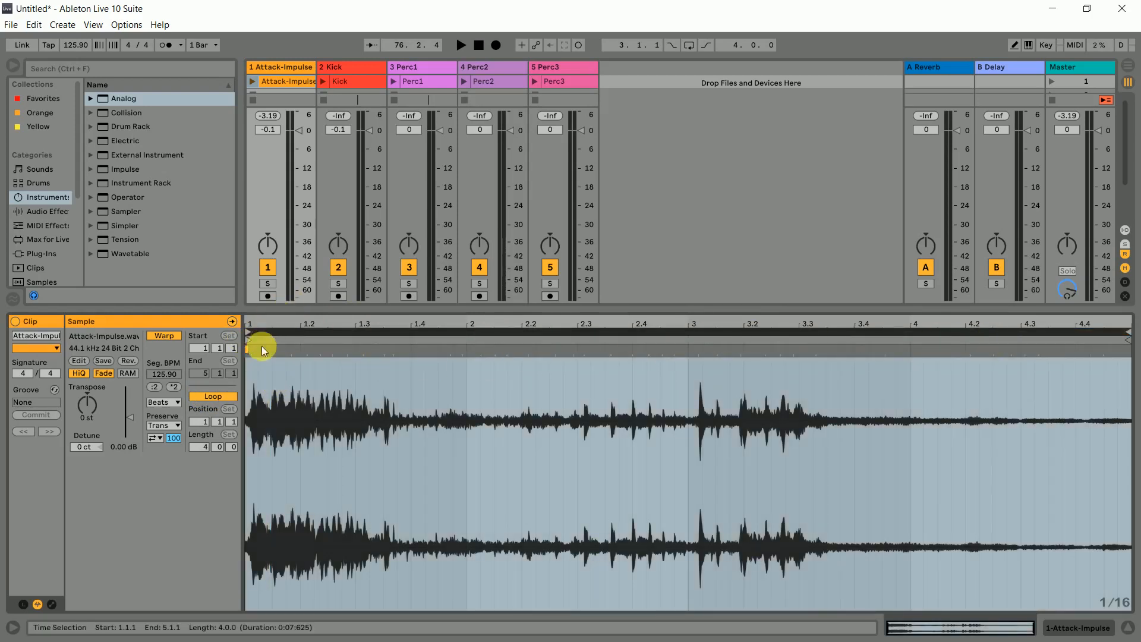
pyautogui.moveTo(250, 333)
pyautogui.mouseDown()
pyautogui.moveTo(901, 331)
pyautogui.moveTo(906, 344)
pyautogui.moveTo(193, 357)
pyautogui.mouseUp()
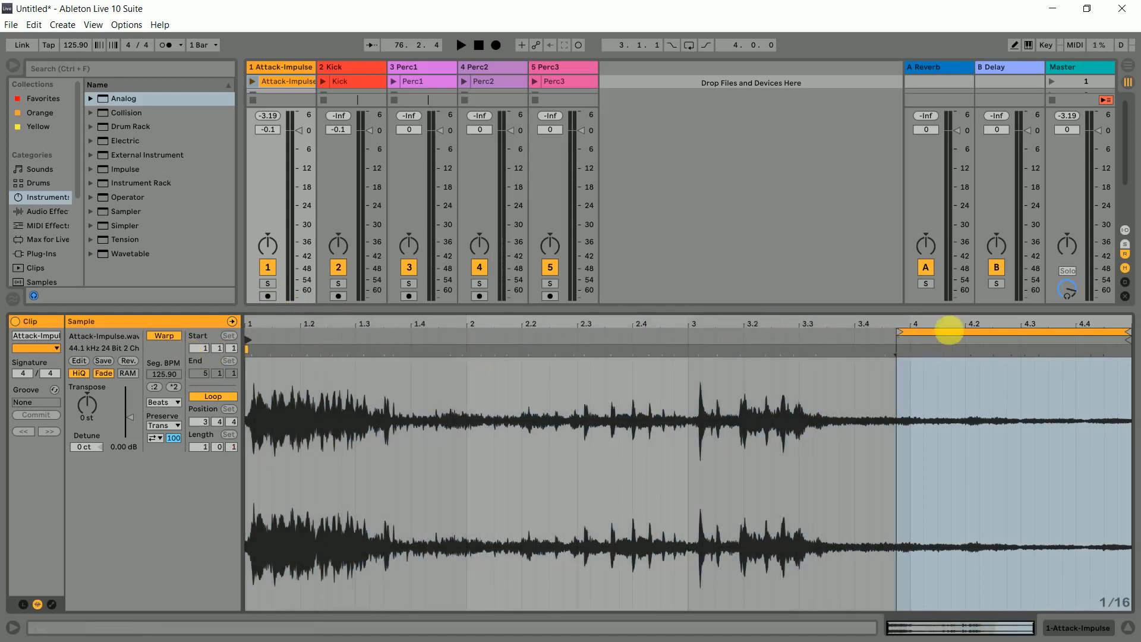
pyautogui.click(958, 331)
pyautogui.moveTo(939, 340); pyautogui.dragTo(968, 359)
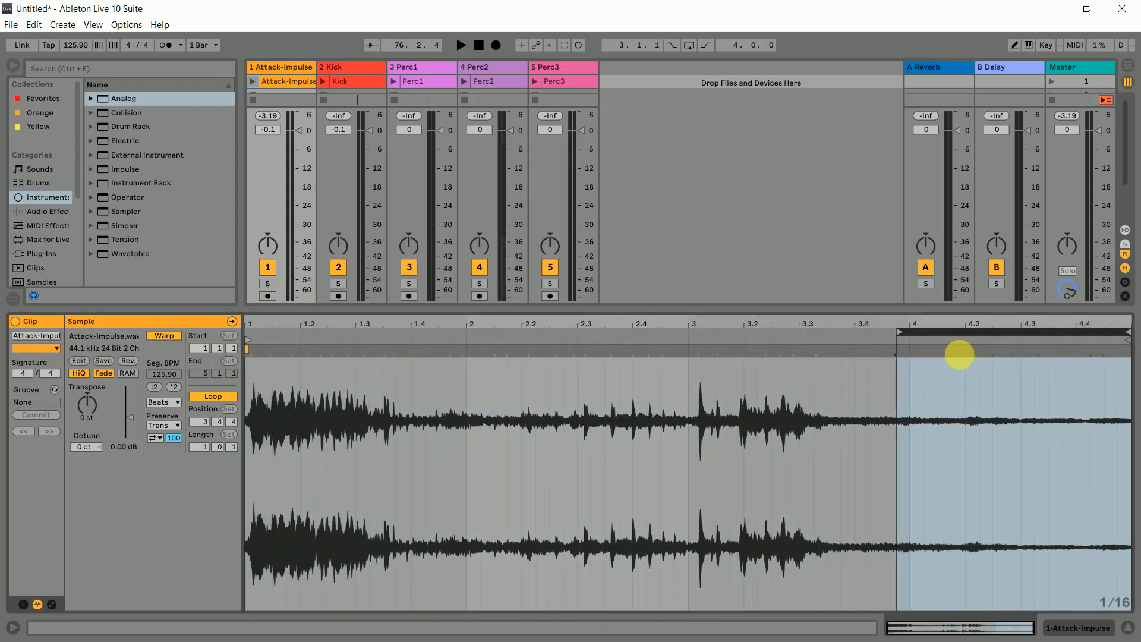
pyautogui.moveTo(254, 347)
pyautogui.mouseDown()
pyautogui.moveTo(988, 343)
pyautogui.moveTo(688, 363)
pyautogui.moveTo(230, 349)
pyautogui.mouseUp()
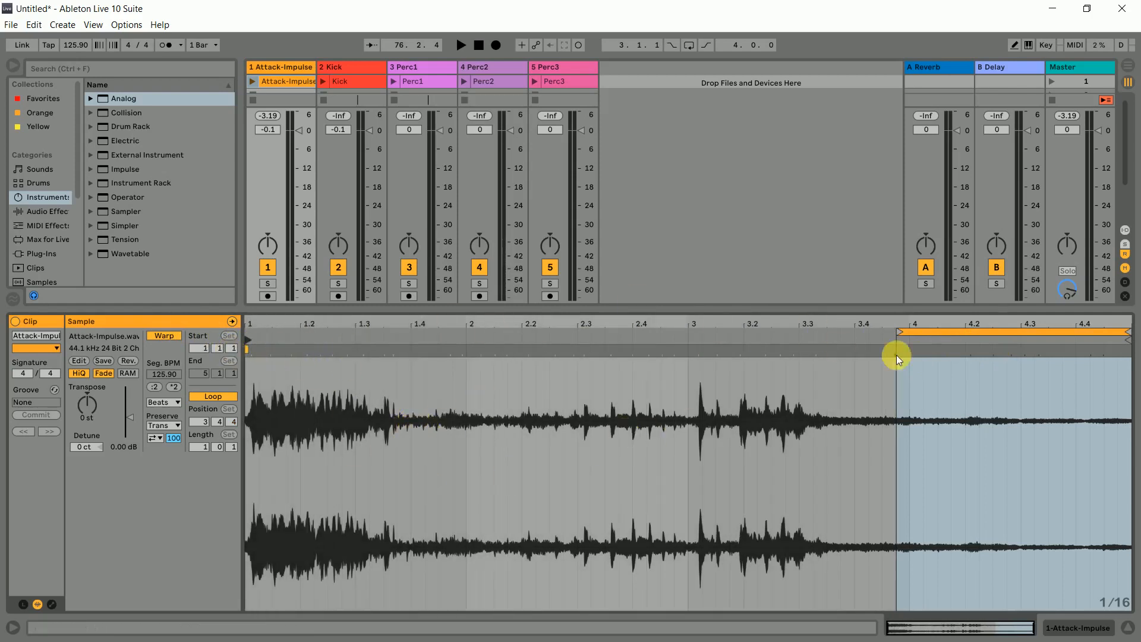
# - Move the loop start of Attack-Impulse to 3.3.2, and play the clip into the looped section before stopping playback
pyautogui.moveTo(902, 331); pyautogui.dragTo(815, 341)
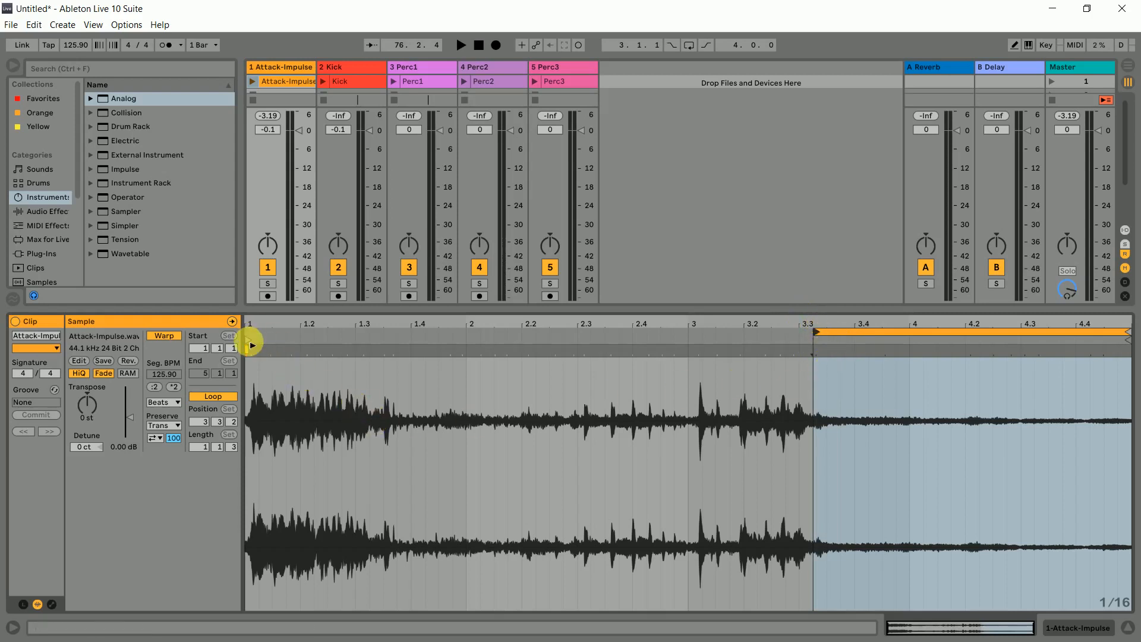
pyautogui.click(248, 340)
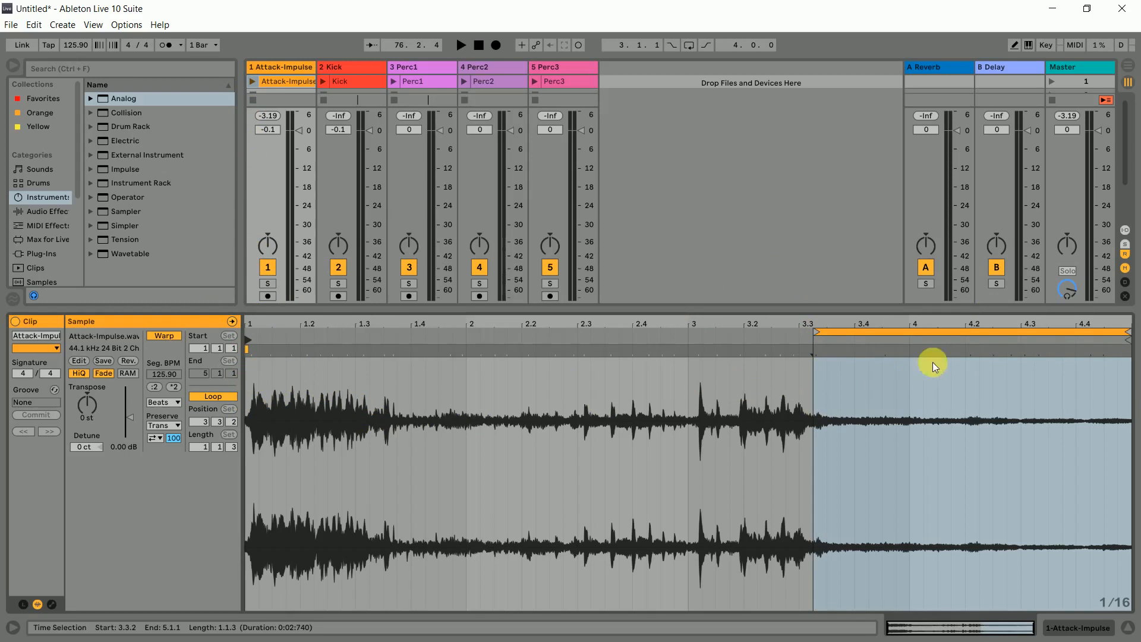
pyautogui.click(250, 81)
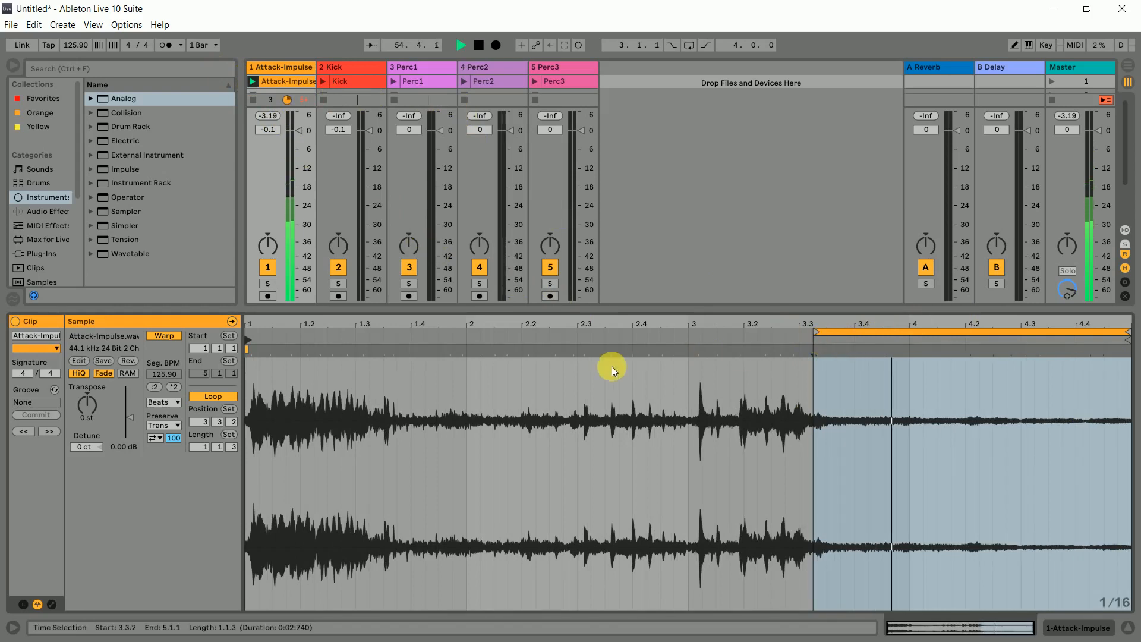
pyautogui.press('space')
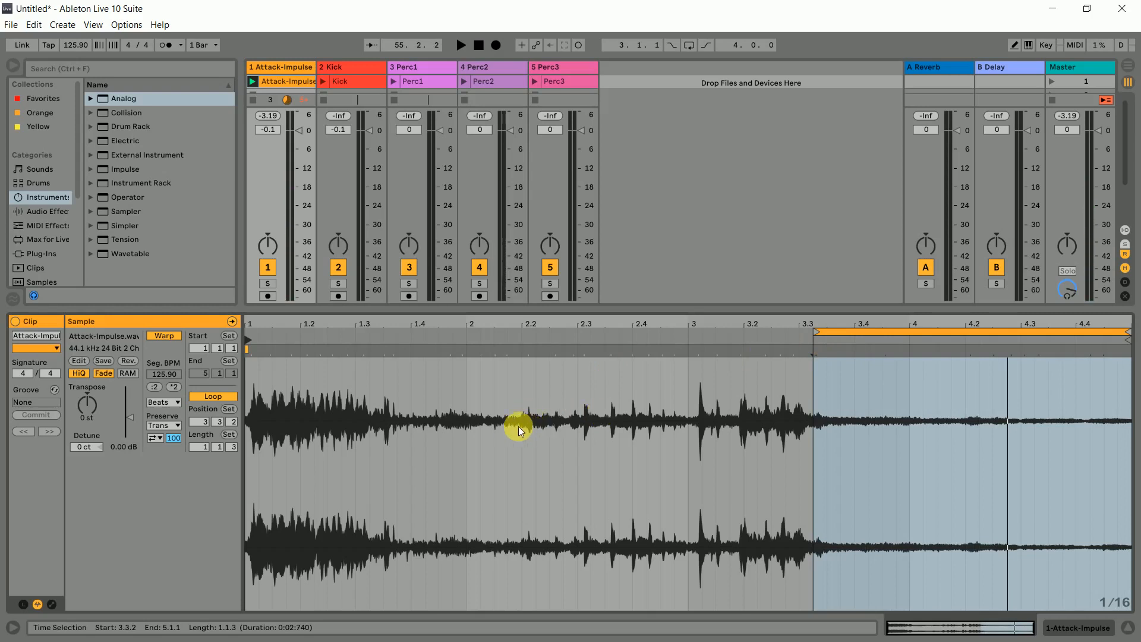
# - Switch the clip's looping off and on, and shift and shorten the loop to run from 2.3.1 to 3.1.1
pyautogui.click(213, 396)
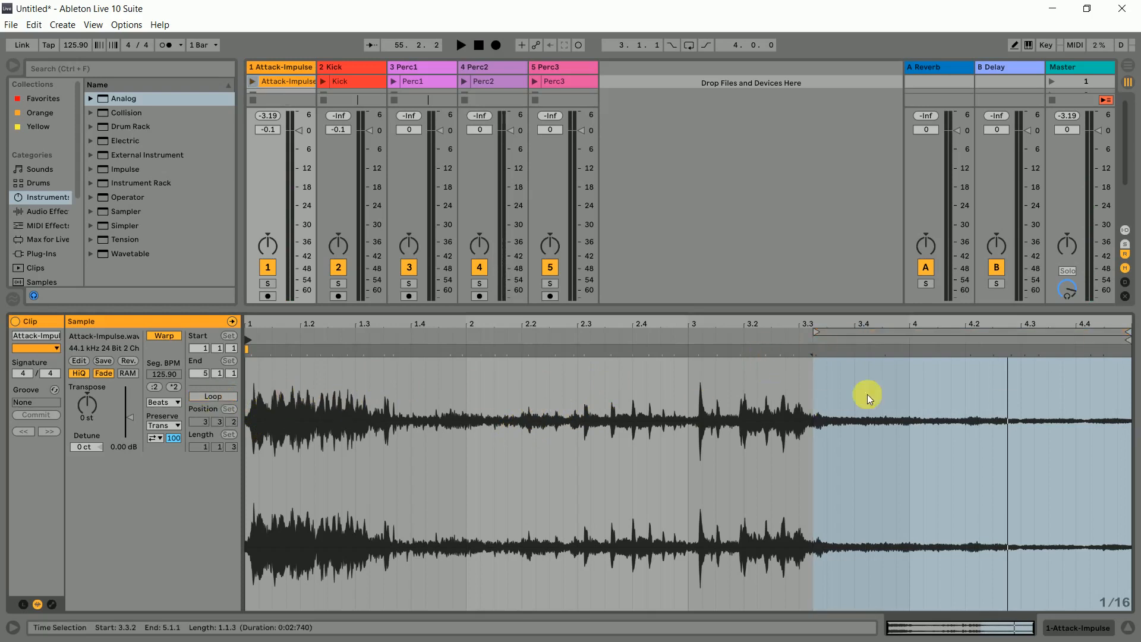
pyautogui.click(215, 396)
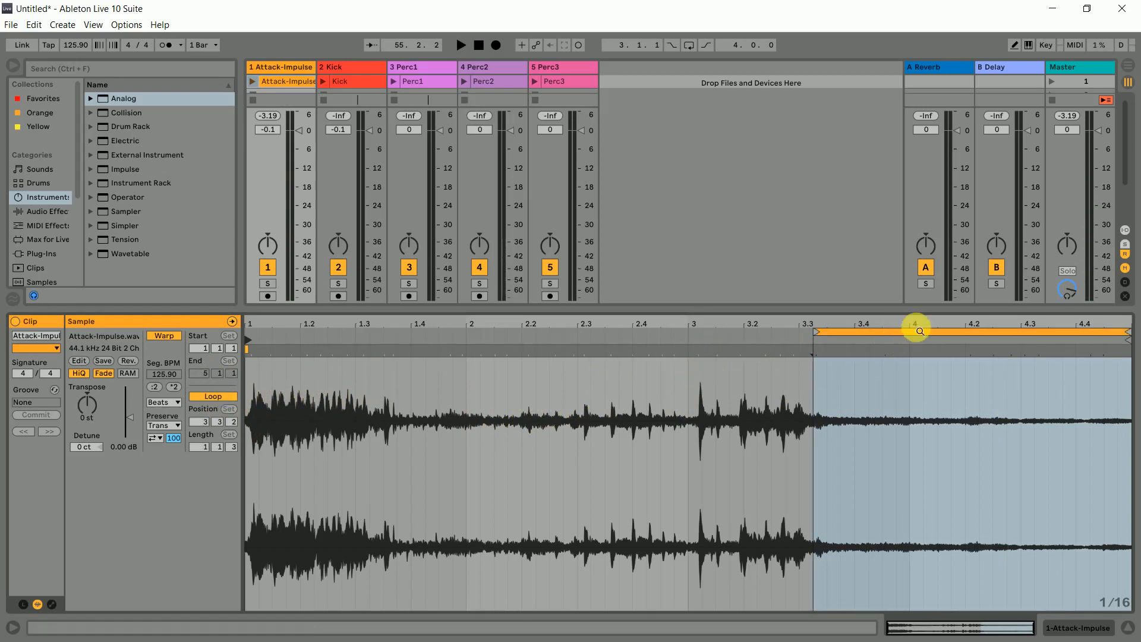
pyautogui.moveTo(920, 331); pyautogui.dragTo(484, 331)
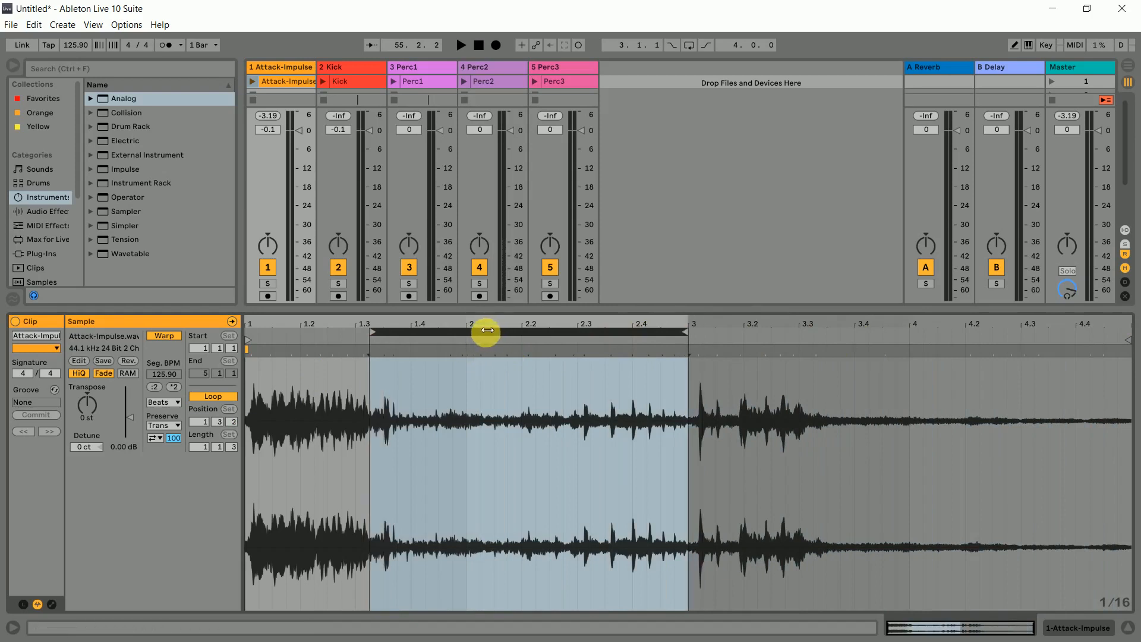
pyautogui.moveTo(362, 339)
pyautogui.mouseDown()
pyautogui.moveTo(374, 326)
pyautogui.moveTo(582, 336)
pyautogui.mouseUp()
pyautogui.rightClick(688, 484)
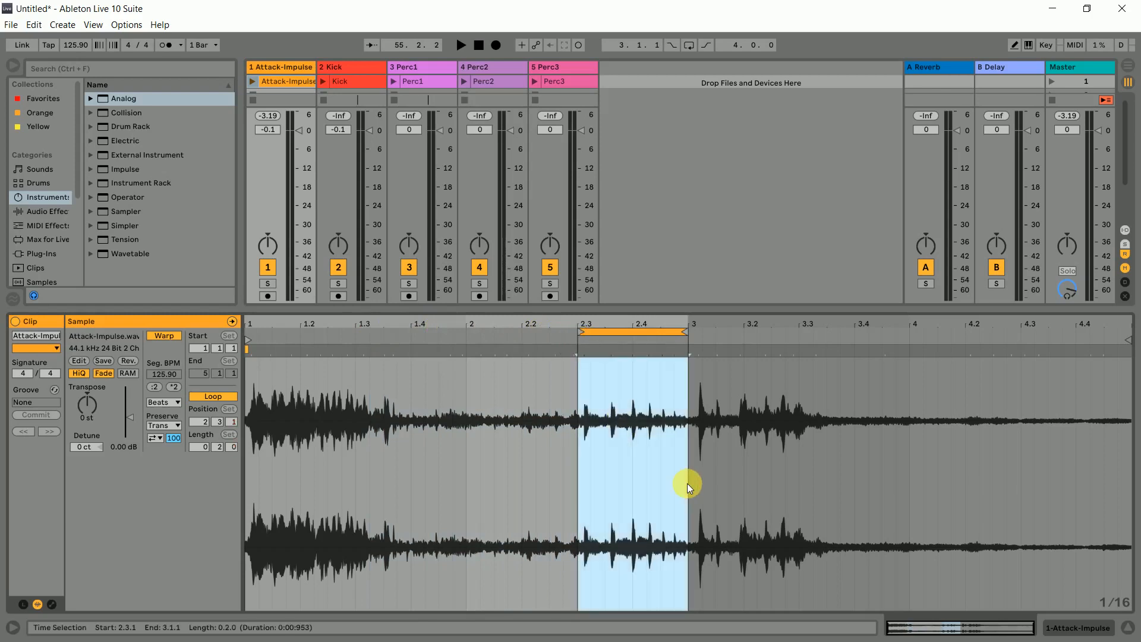
pyautogui.moveTo(581, 449); pyautogui.dragTo(690, 454)
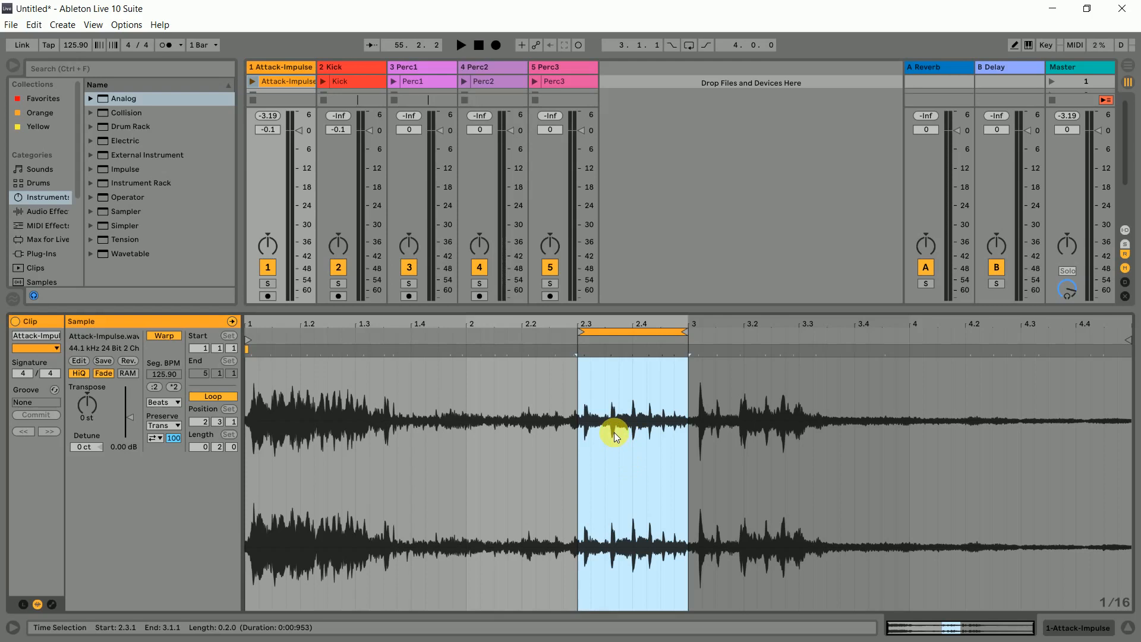
# - Move the Attack-Impulse loop to start at 3.3.3 and extend its end to 5.1.1
pyautogui.click(936, 355)
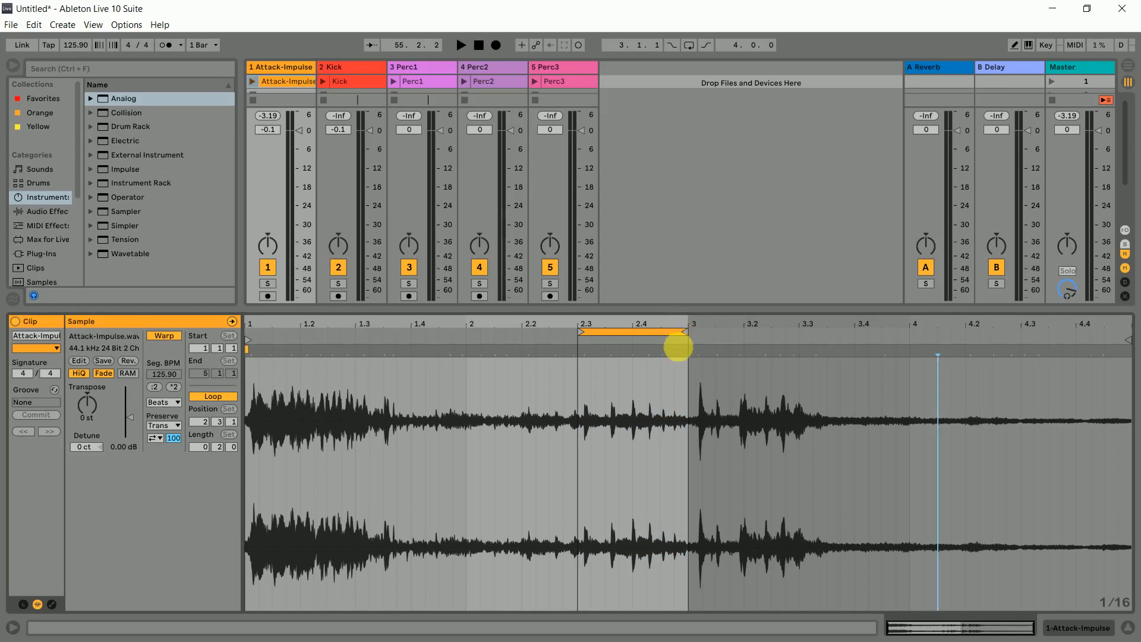
pyautogui.moveTo(611, 338); pyautogui.dragTo(856, 354)
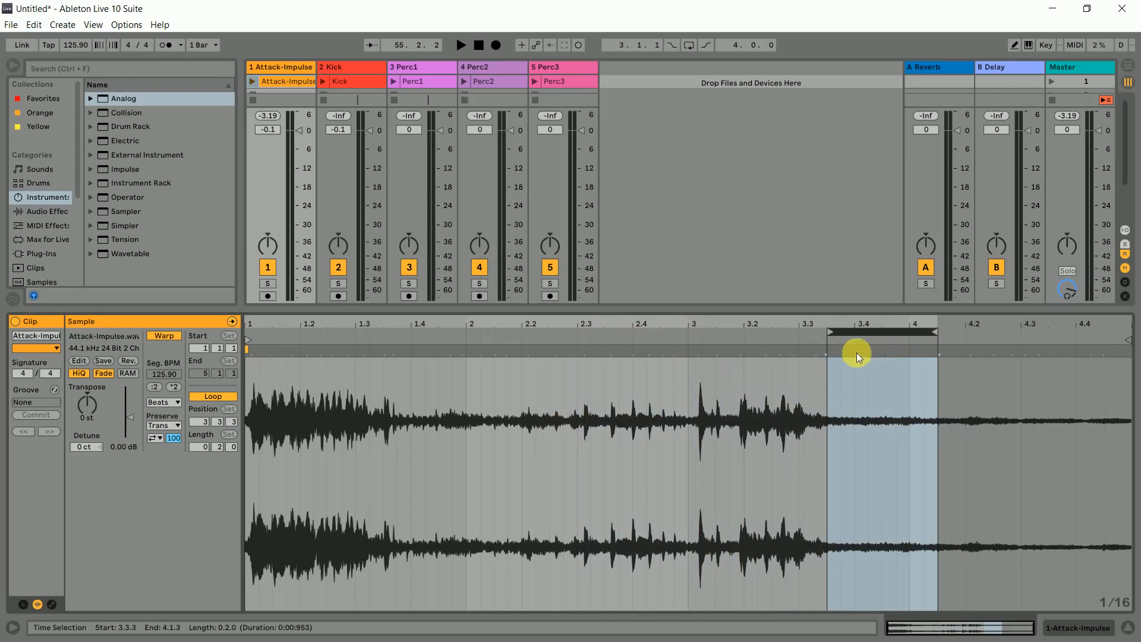
pyautogui.moveTo(933, 329); pyautogui.dragTo(1130, 337)
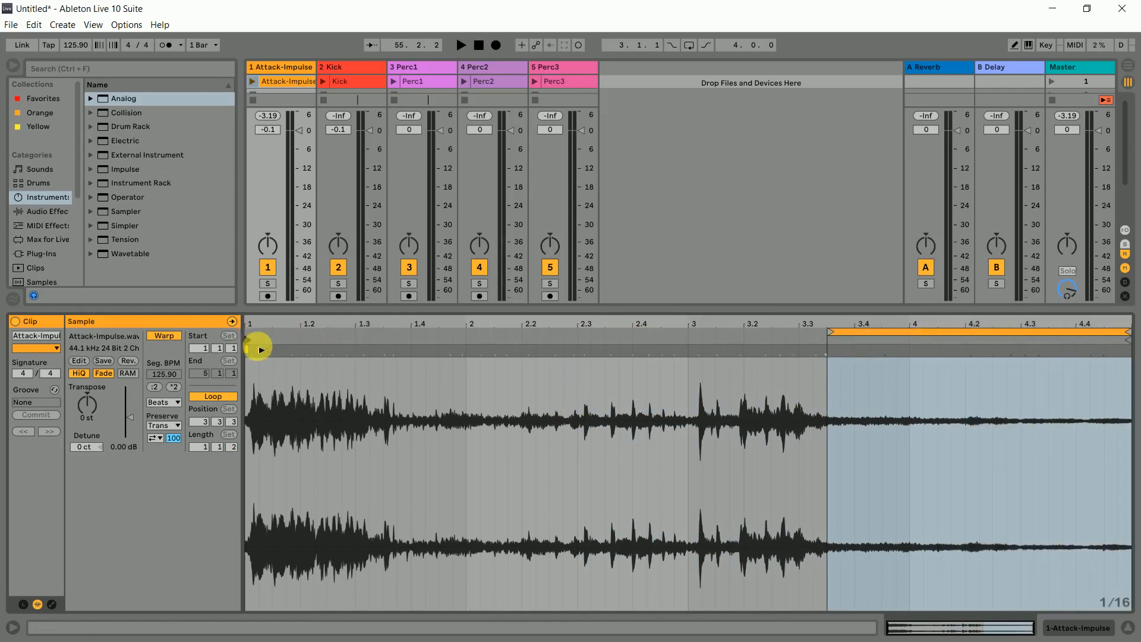
# - Move the Attack-Impulse clip's start marker to 3.3.3, and launch the clip to hear only the looped section
pyautogui.moveTo(255, 342); pyautogui.dragTo(704, 340)
pyautogui.moveTo(759, 366); pyautogui.dragTo(831, 375)
pyautogui.click(879, 473)
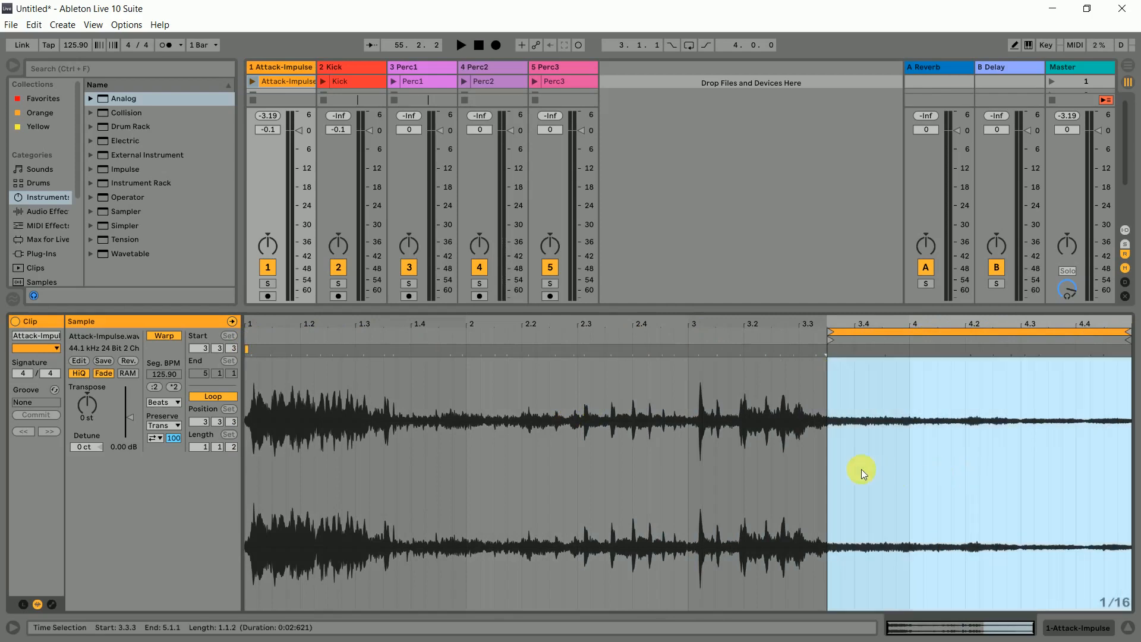
pyautogui.click(828, 457)
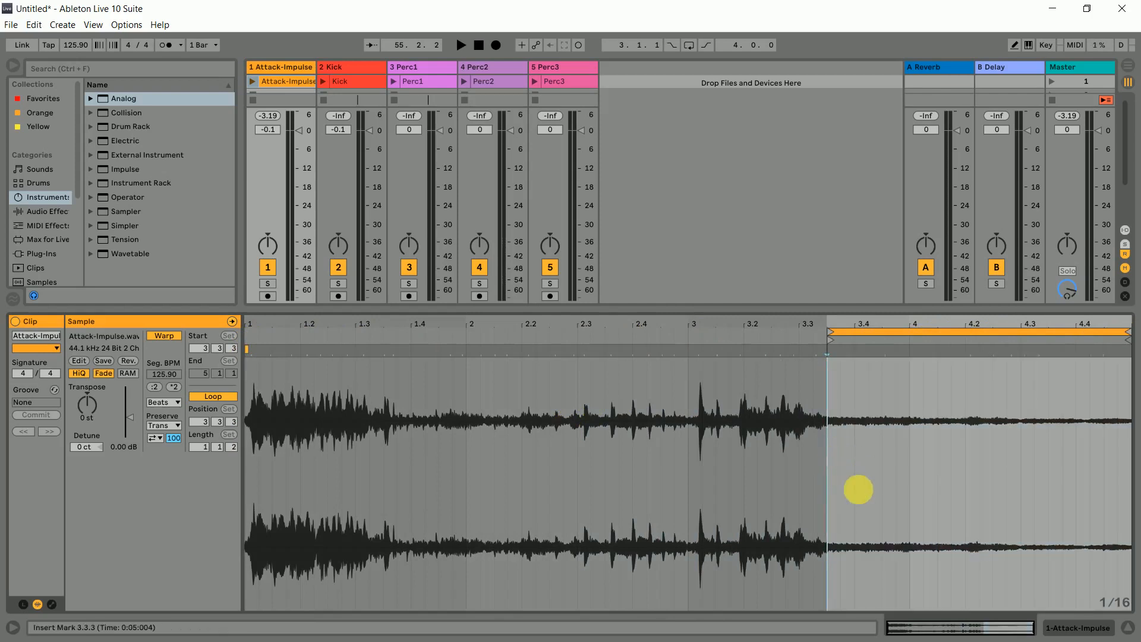
pyautogui.click(255, 82)
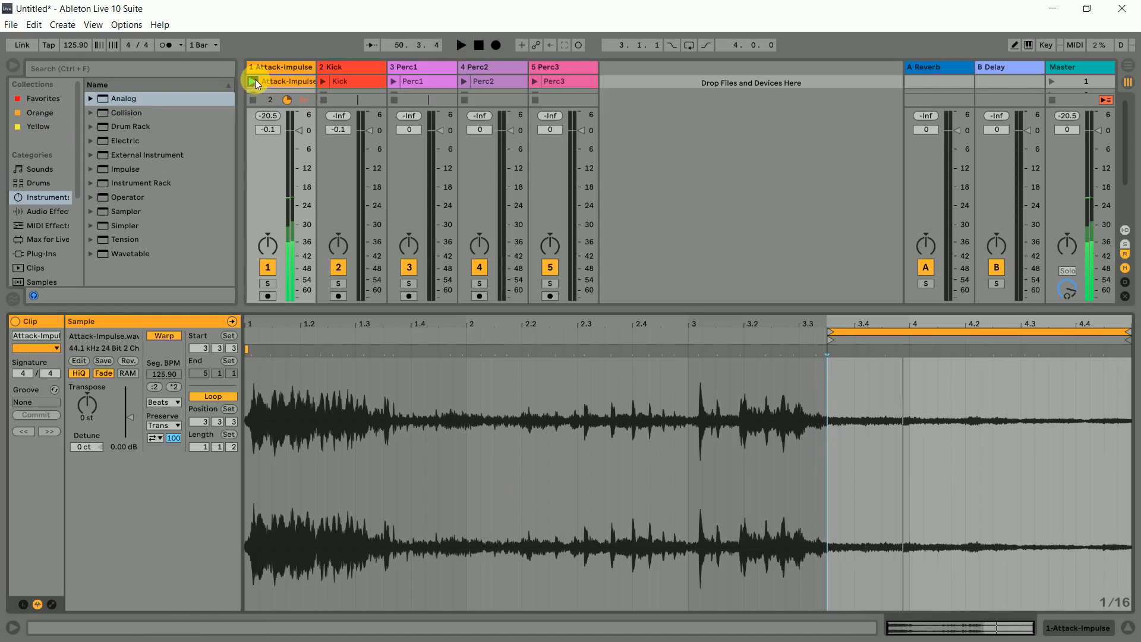
# - Duplicate the Attack-Impulse track, and select the copied clip with the mixer area reduced to show more clip slots
pyautogui.click(291, 67)
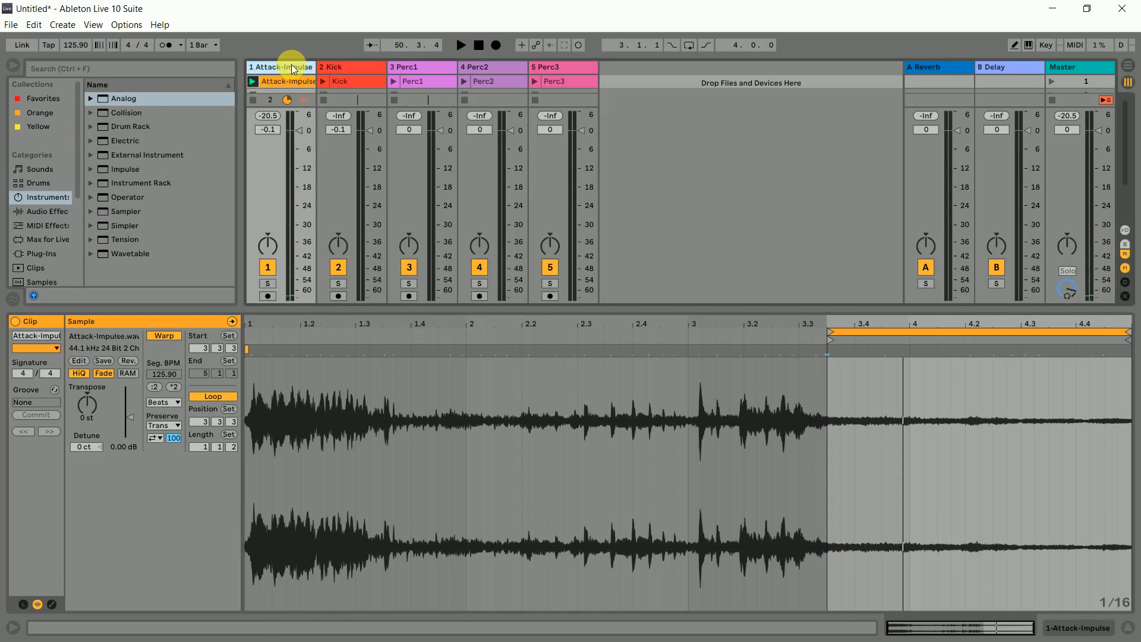
pyautogui.hotkey('ctrl', 'd')
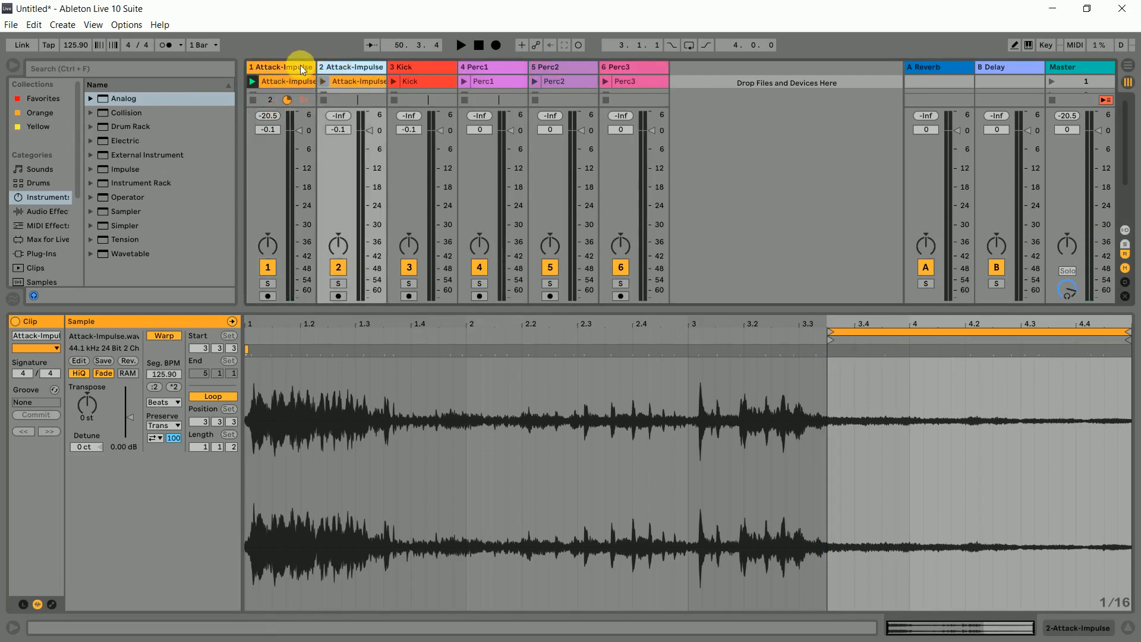
pyautogui.click(359, 80)
pyautogui.moveTo(355, 109); pyautogui.dragTo(362, 224)
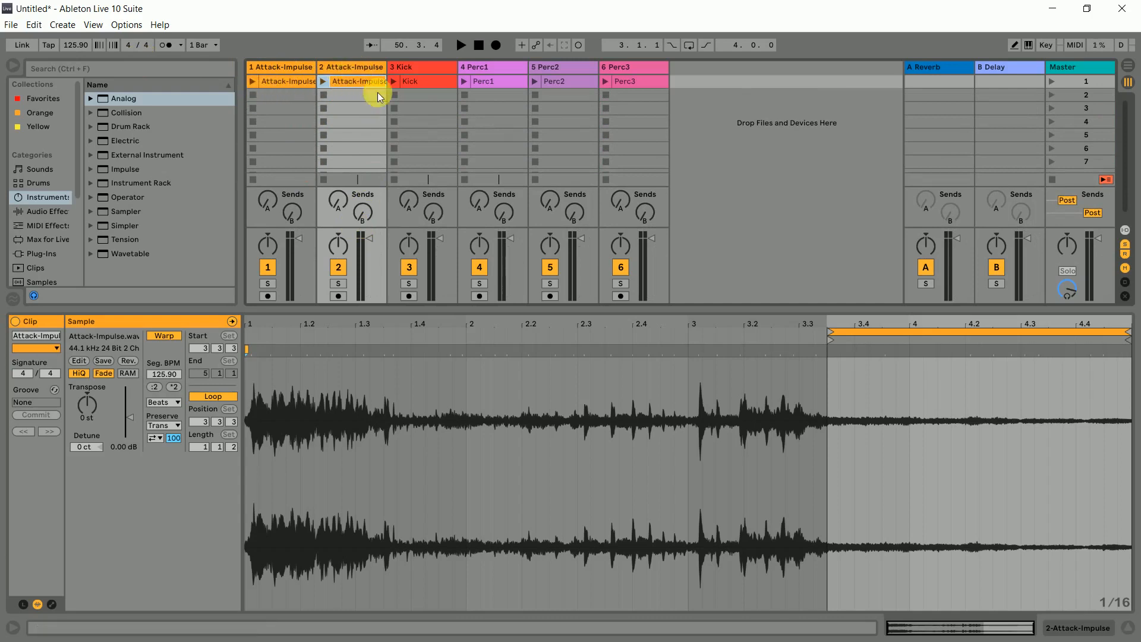
# - Move both the loop and the start marker of the duplicated Attack-Impulse clip to 2.3.1
pyautogui.moveTo(945, 334); pyautogui.dragTo(695, 340)
pyautogui.moveTo(832, 343); pyautogui.dragTo(576, 349)
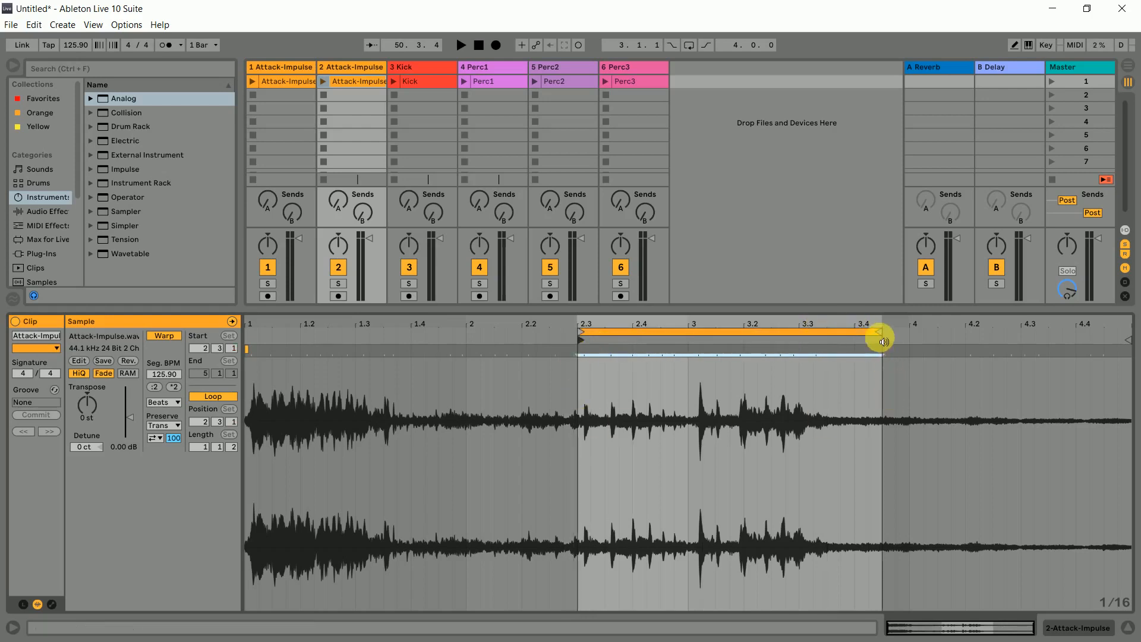
# - Shorten the loop of the duplicated Attack-Impulse clip to two beats, from 2.3 to 3, and launch the clip
pyautogui.moveTo(881, 337); pyautogui.dragTo(687, 332)
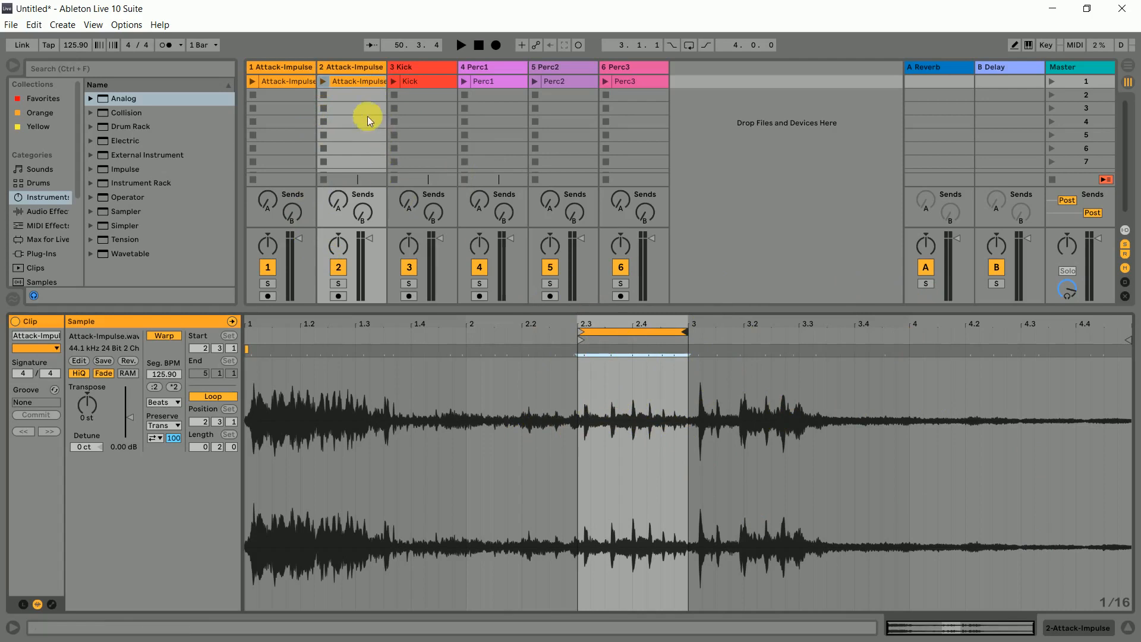
pyautogui.click(326, 81)
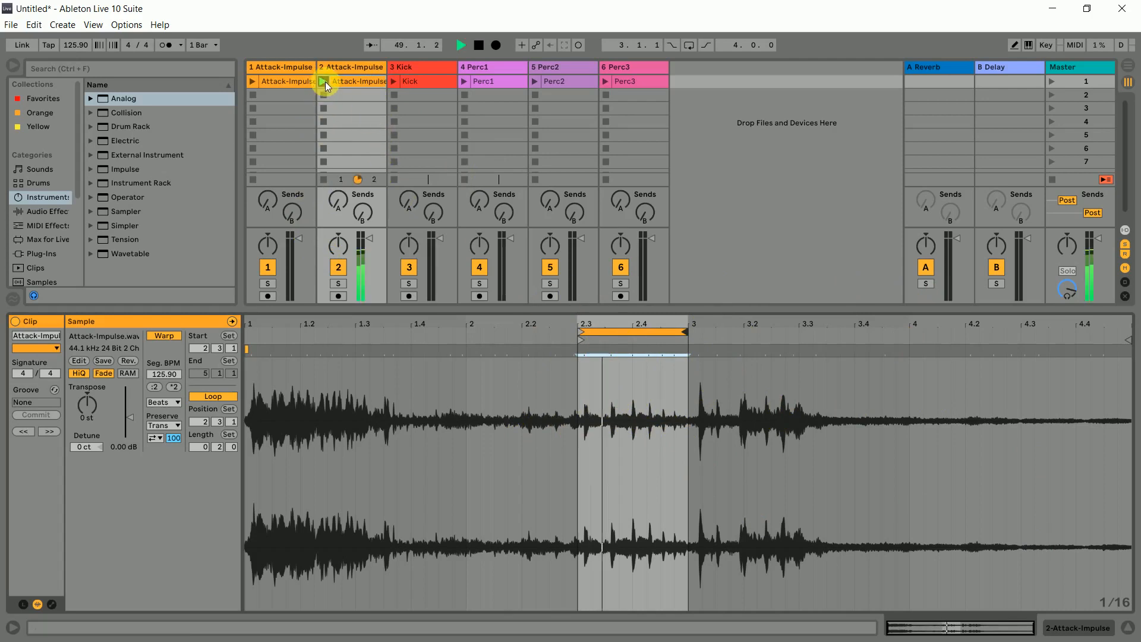
# - Launch the first track's Attack-Impulse clip alongside the duplicate, lower the second track's volume slightly, and stop playback
pyautogui.click(255, 81)
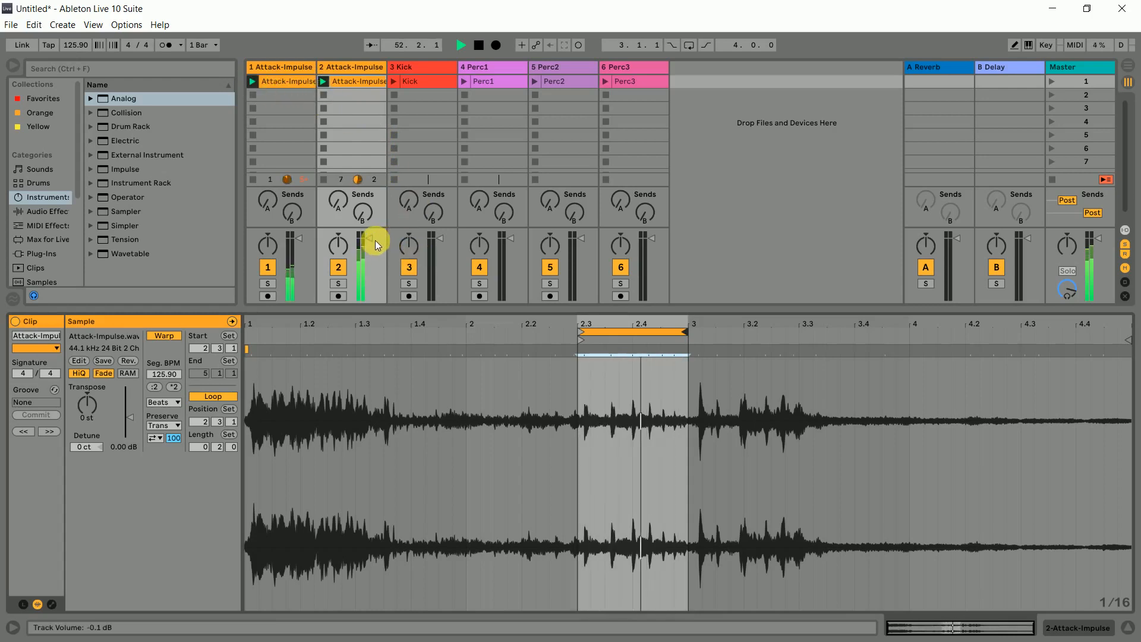
pyautogui.moveTo(376, 240)
pyautogui.mouseDown()
pyautogui.moveTo(375, 262)
pyautogui.moveTo(376, 252)
pyautogui.mouseUp()
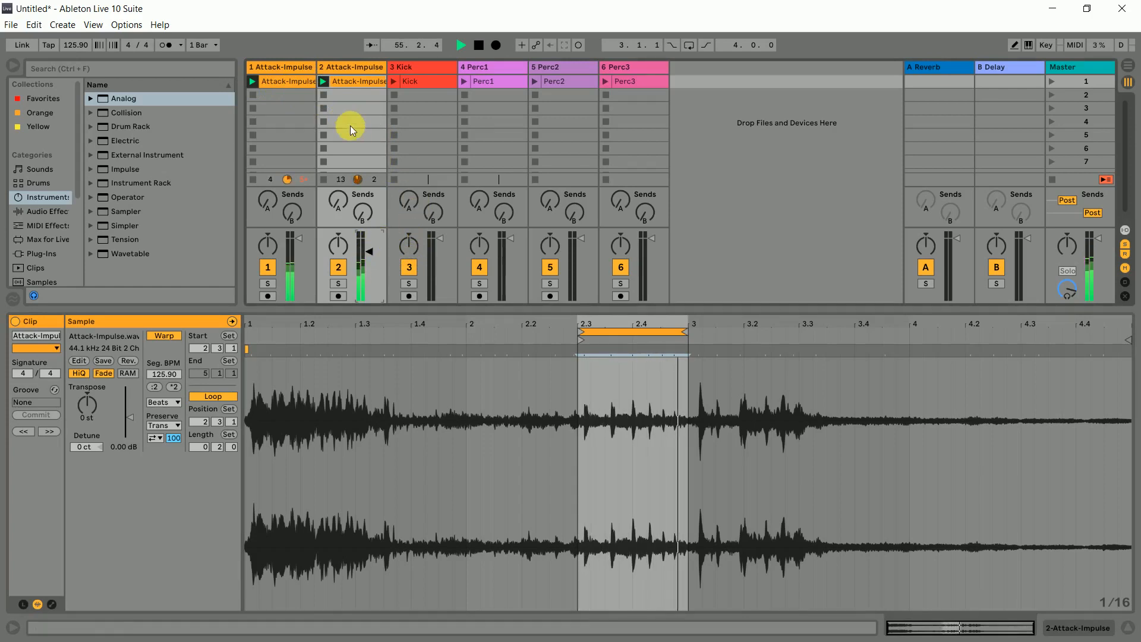
pyautogui.press('space')
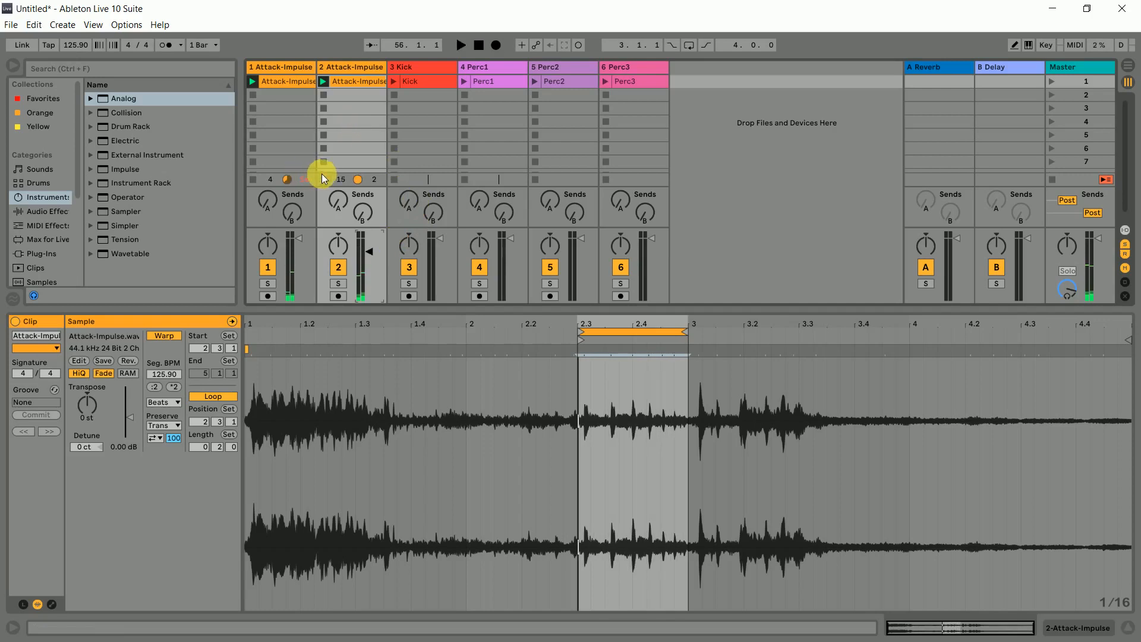
# - Move the Kick, Perc1, Perc2 and Perc3 clips together from scene 1 down to scene 5
pyautogui.moveTo(434, 94); pyautogui.dragTo(612, 78)
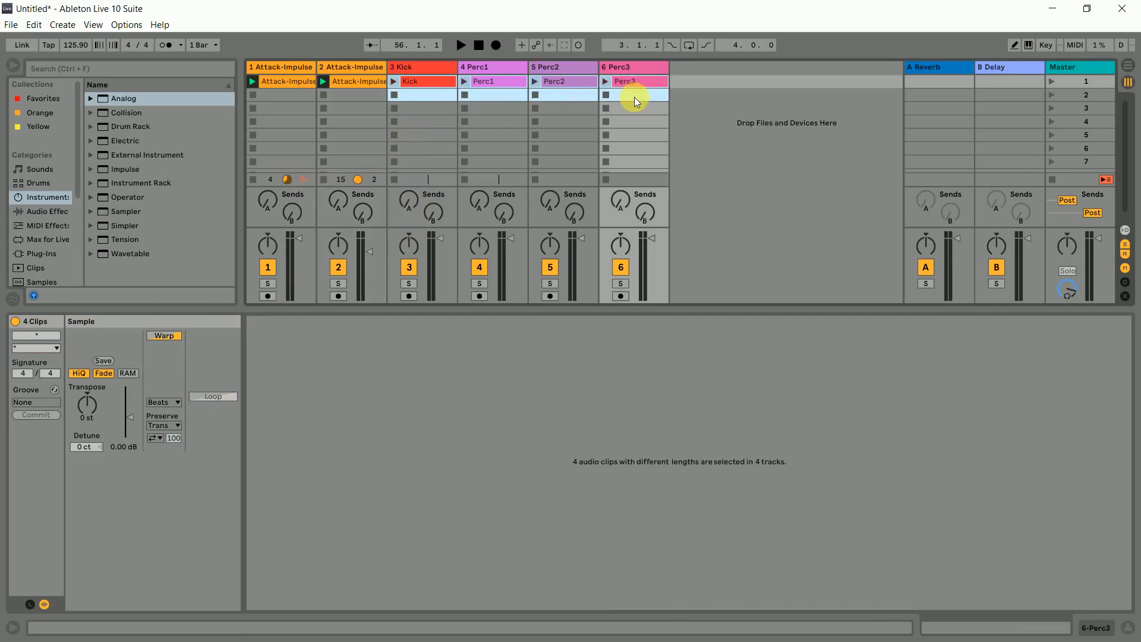
pyautogui.moveTo(637, 86); pyautogui.dragTo(636, 136)
pyautogui.click(634, 122)
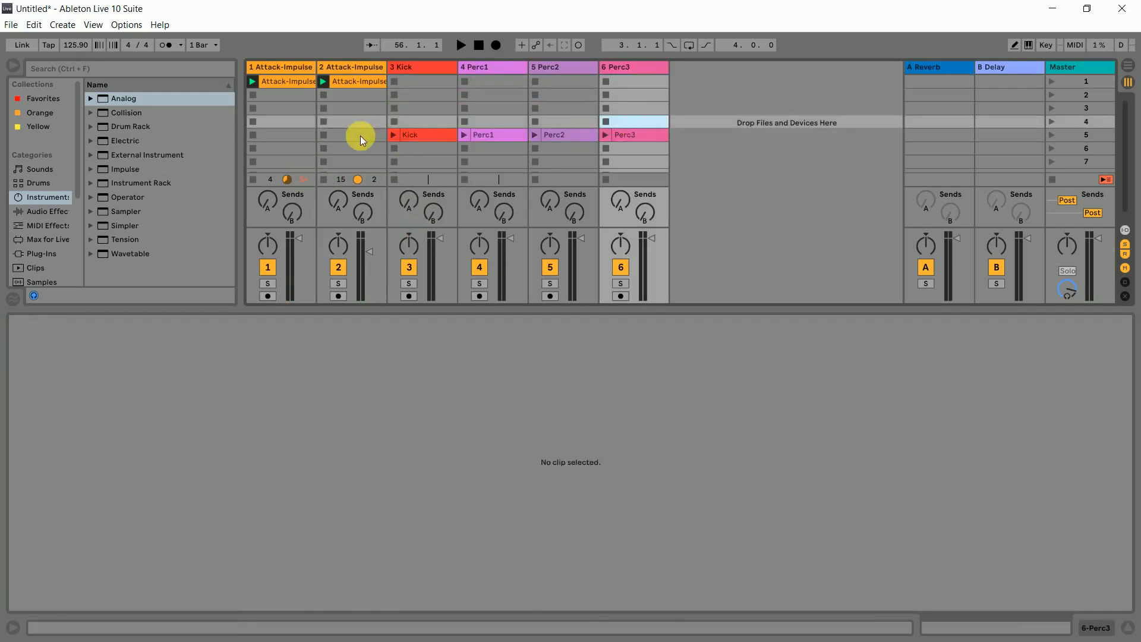
pyautogui.click(641, 96)
pyautogui.click(641, 81)
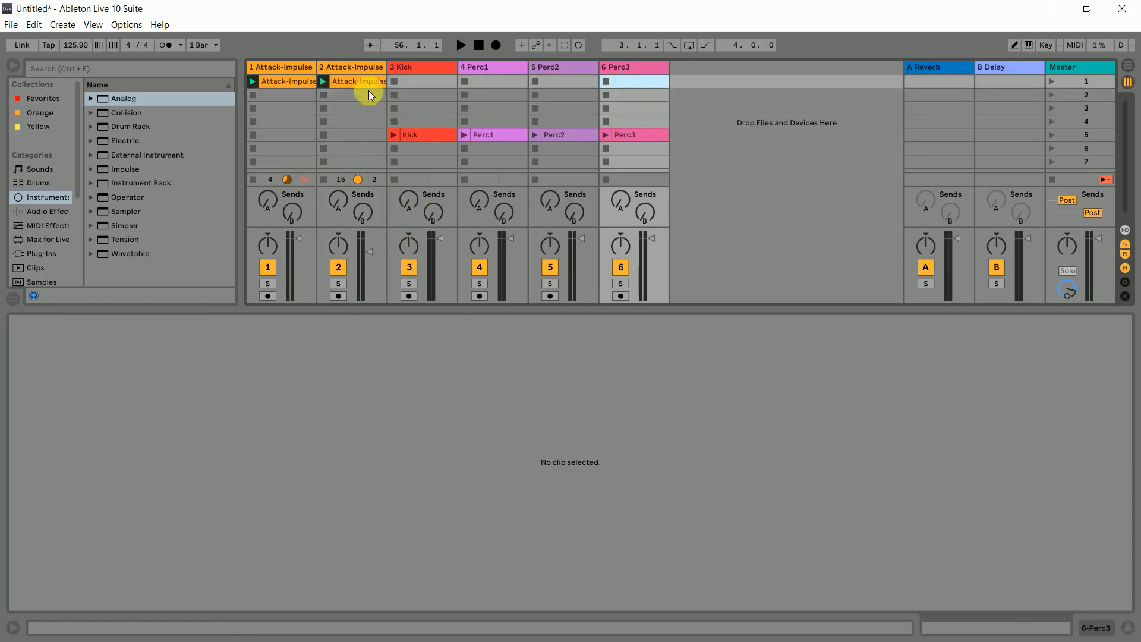
# - Launch scene 1 to play both Attack-Impulse clips together, and stop playback
pyautogui.click(1090, 86)
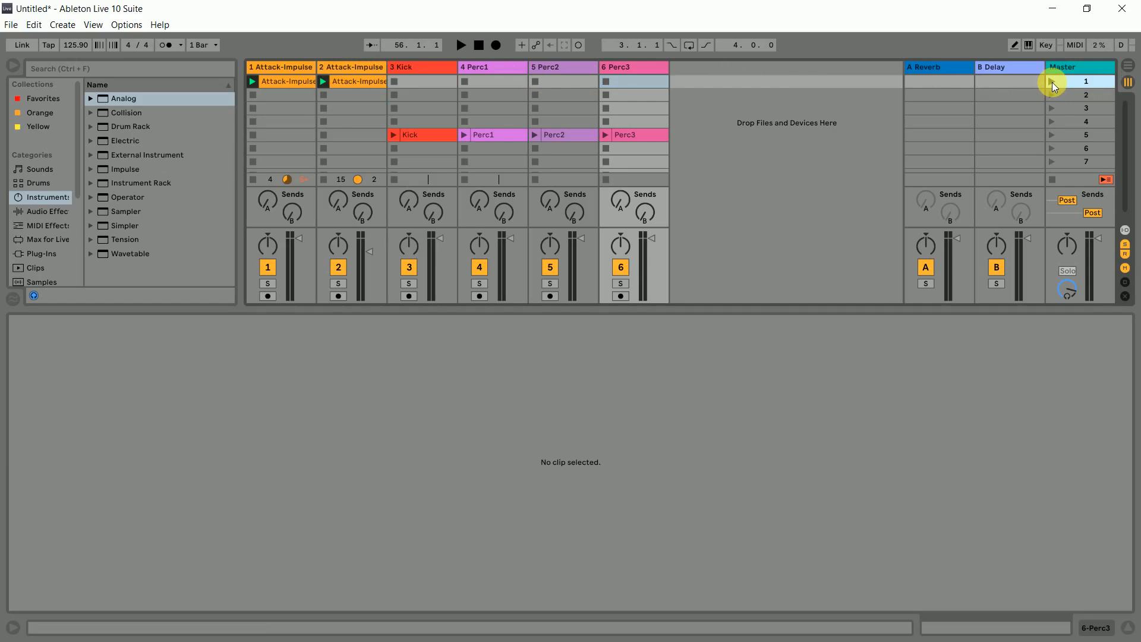
pyautogui.click(1052, 82)
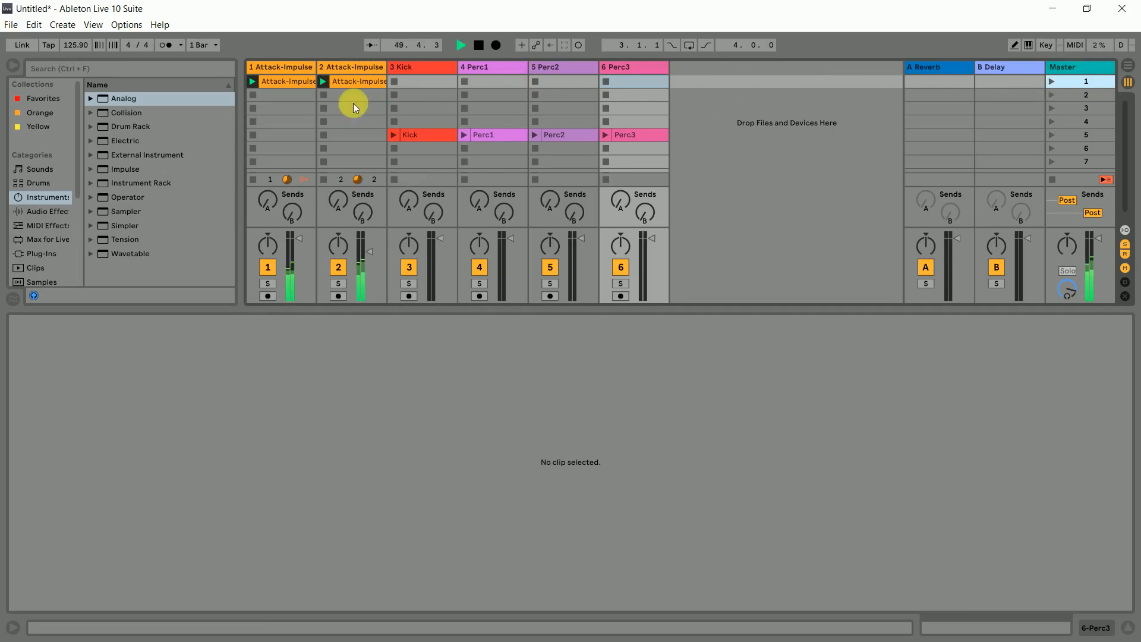
pyautogui.press('space')
# - Stop the two Attack-Impulse tracks from their empty slots and relaunch their clips individually
pyautogui.click(324, 96)
pyautogui.click(253, 94)
pyautogui.click(252, 81)
pyautogui.click(323, 81)
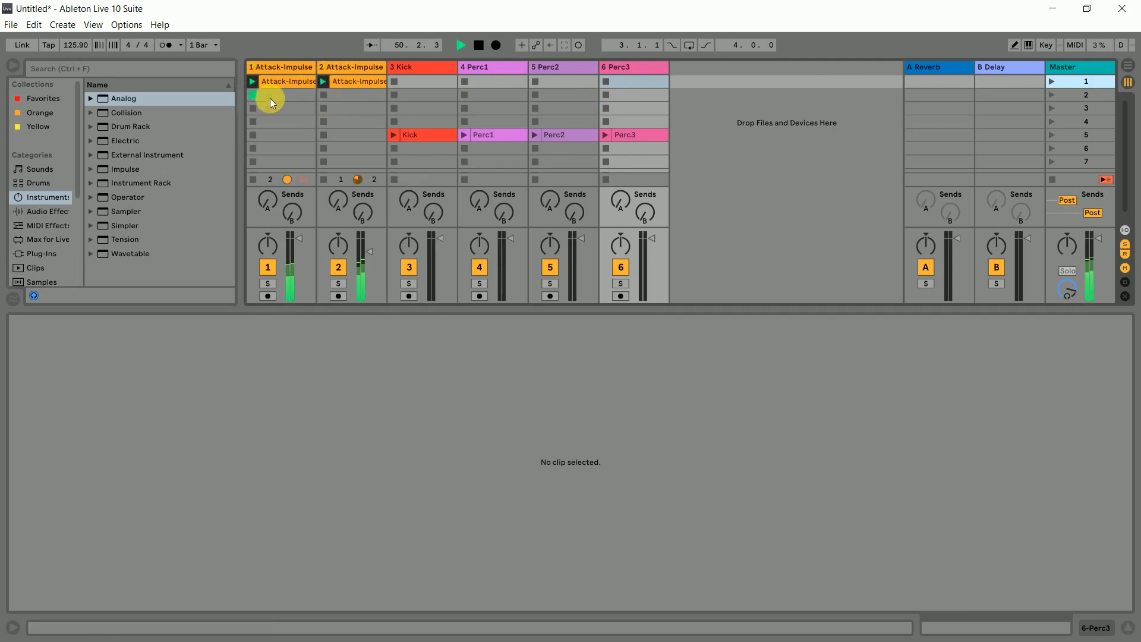
# - Stop both Attack-Impulse clips and raise the second track's volume back to its original level
pyautogui.click(254, 95)
pyautogui.click(323, 96)
pyautogui.moveTo(369, 252); pyautogui.dragTo(369, 239)
pyautogui.click(782, 140)
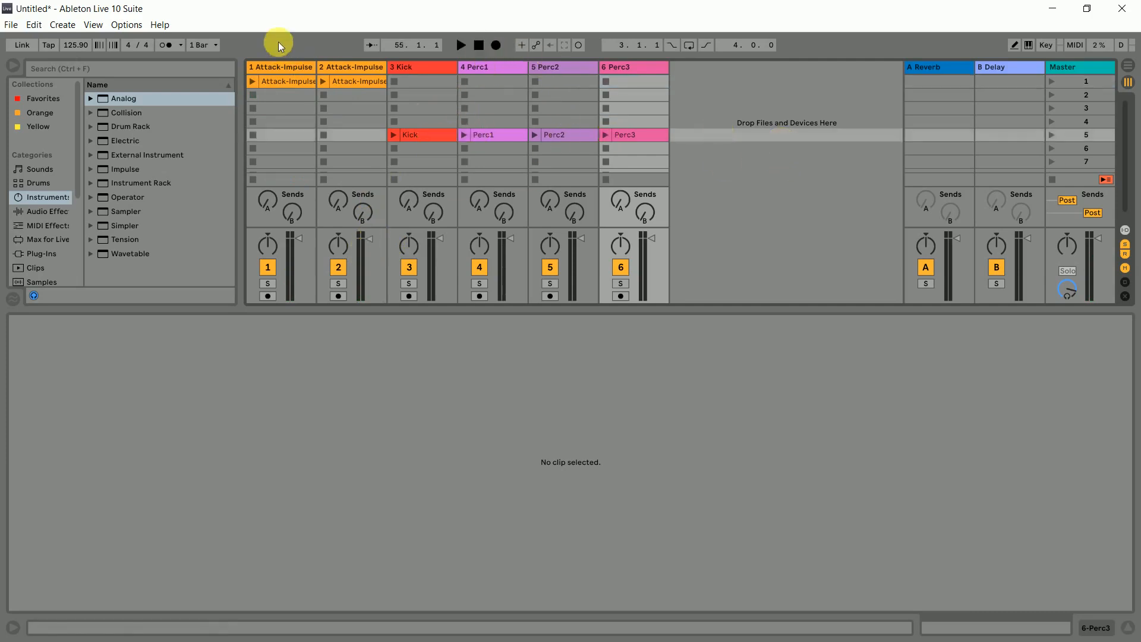
# - Recolour the second track's Attack-Impulse clip green, and compare it with the first track's orange clip
pyautogui.click(357, 80)
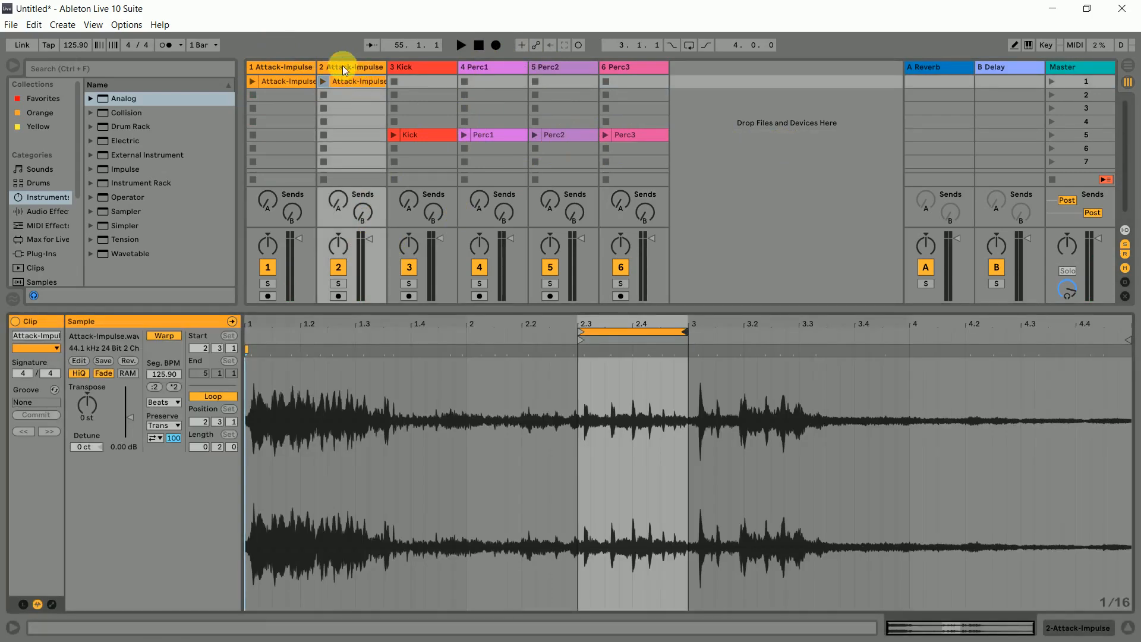
pyautogui.click(299, 68)
pyautogui.click(365, 66)
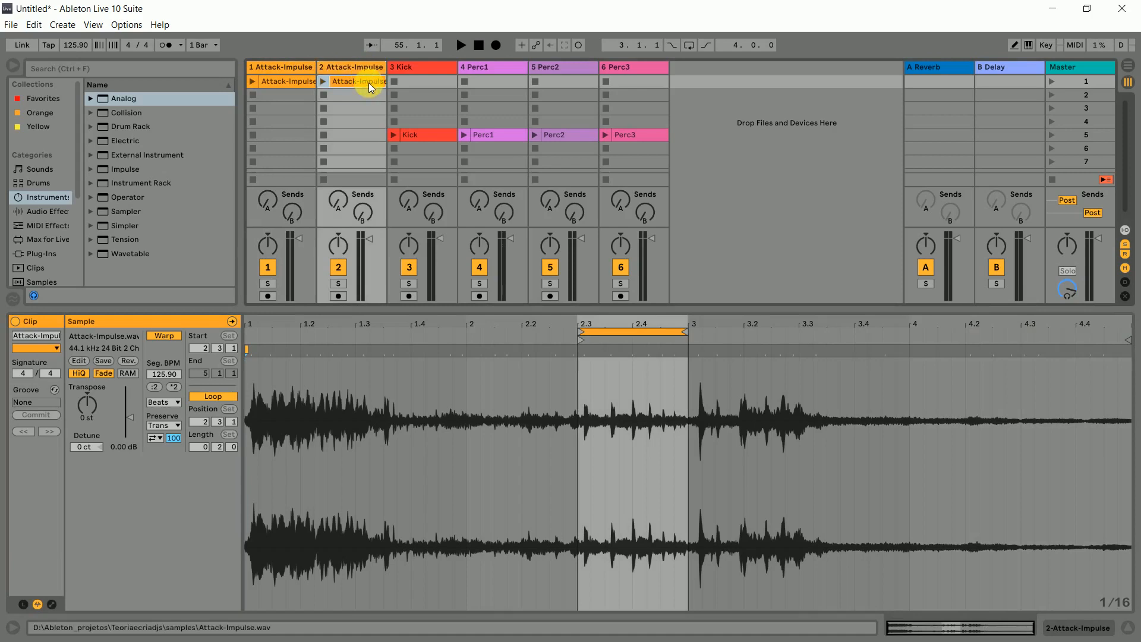
pyautogui.rightClick(369, 85)
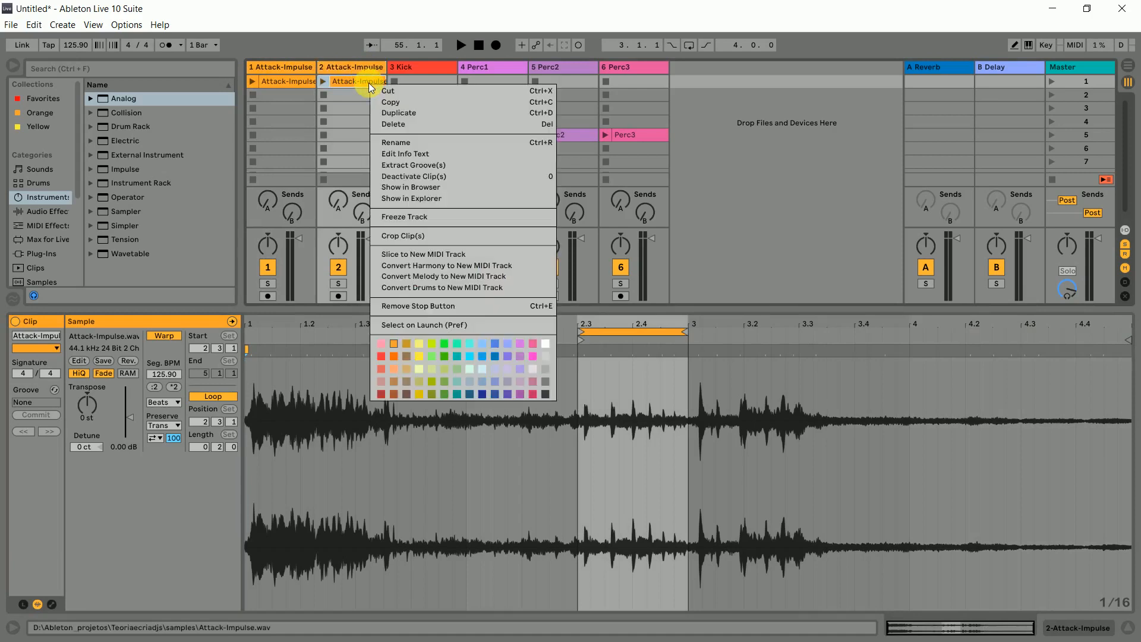
pyautogui.click(448, 345)
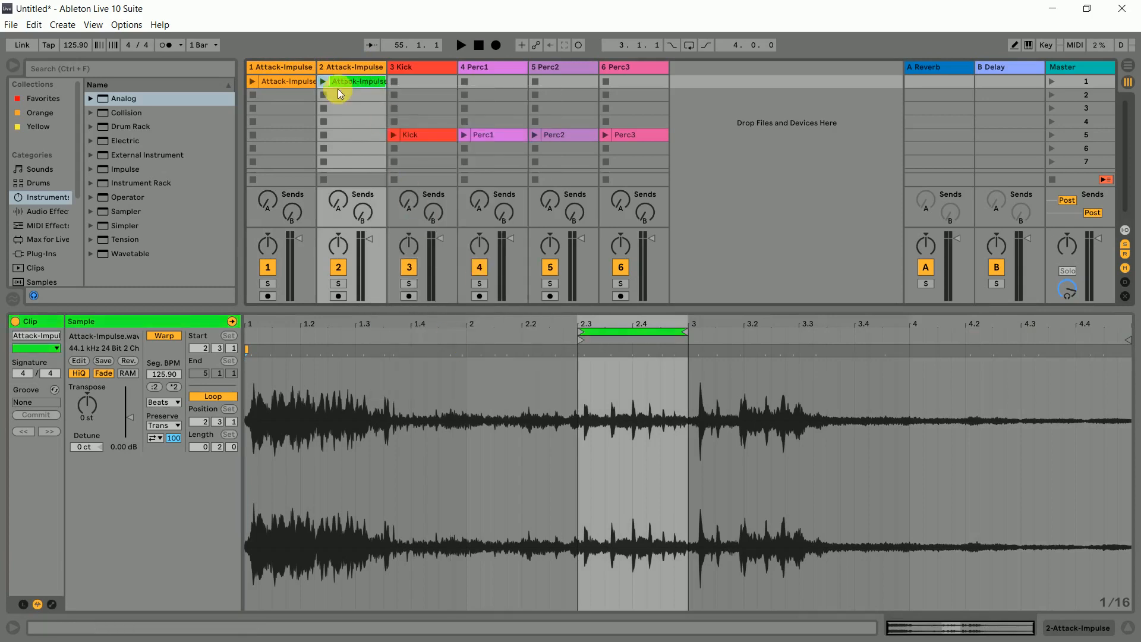
pyautogui.click(303, 80)
pyautogui.click(352, 83)
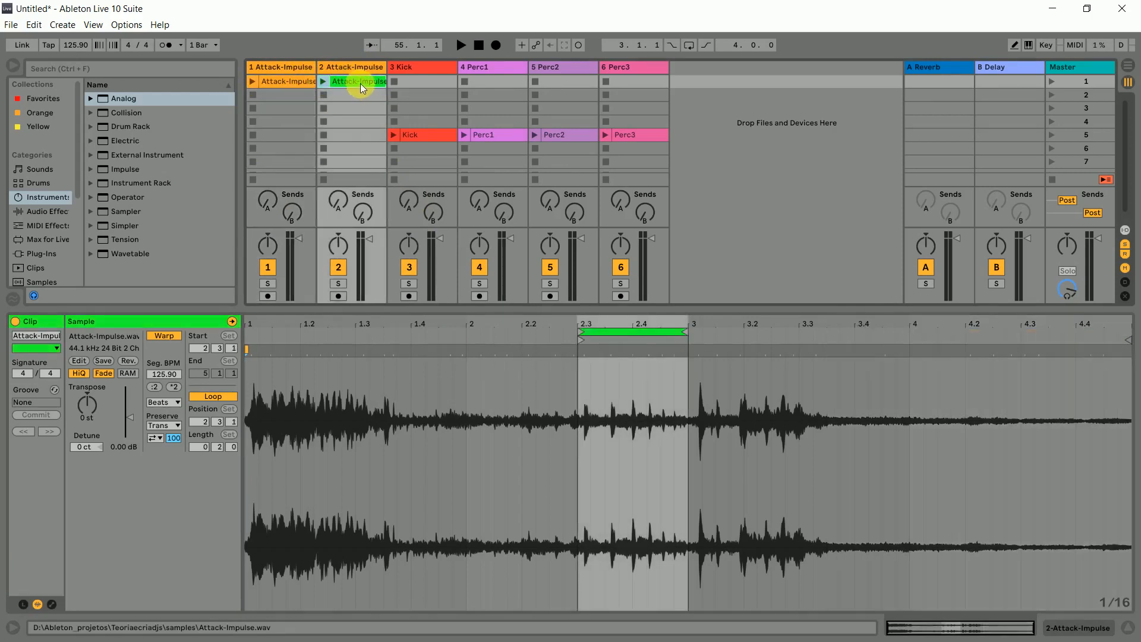
# - Move the green Attack-Impulse clip into the first track's scene 3 slot, and view each clip's loop
pyautogui.moveTo(368, 83); pyautogui.dragTo(283, 105)
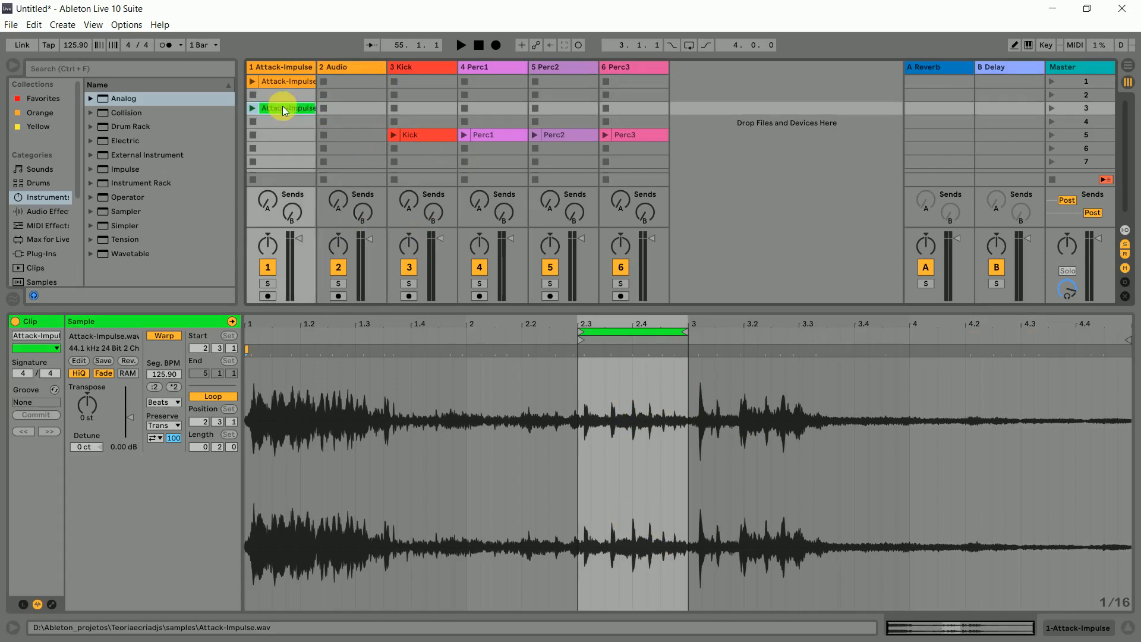
pyautogui.click(251, 75)
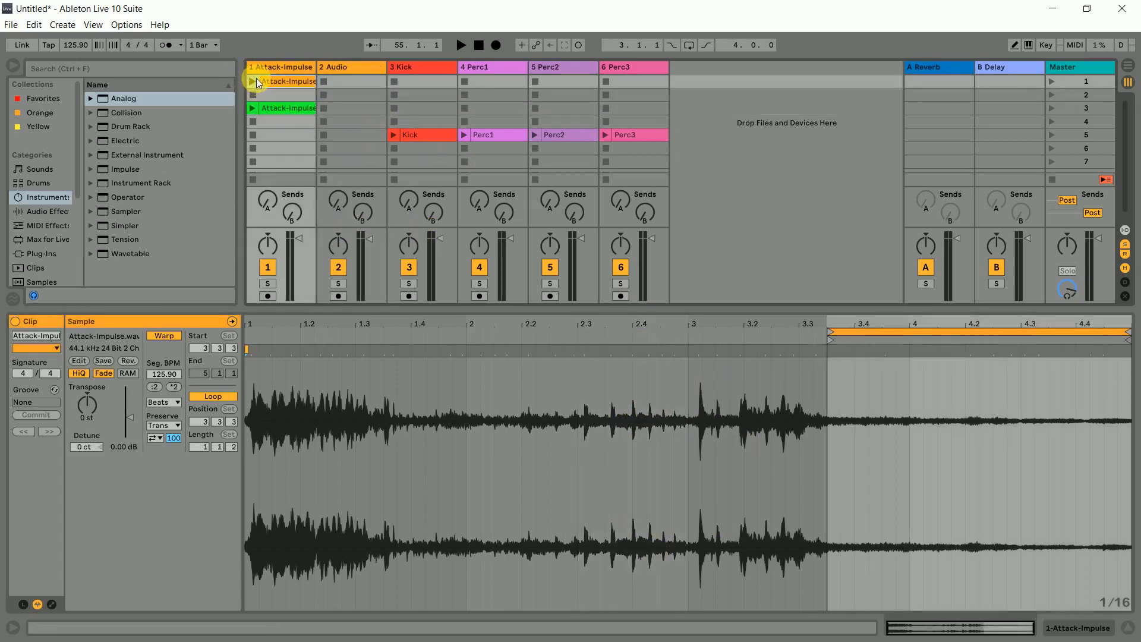
pyautogui.click(284, 107)
pyautogui.click(275, 83)
# - Launch the orange and green clips on the first track alternately to hear them replace each other, and stop playback
pyautogui.click(259, 82)
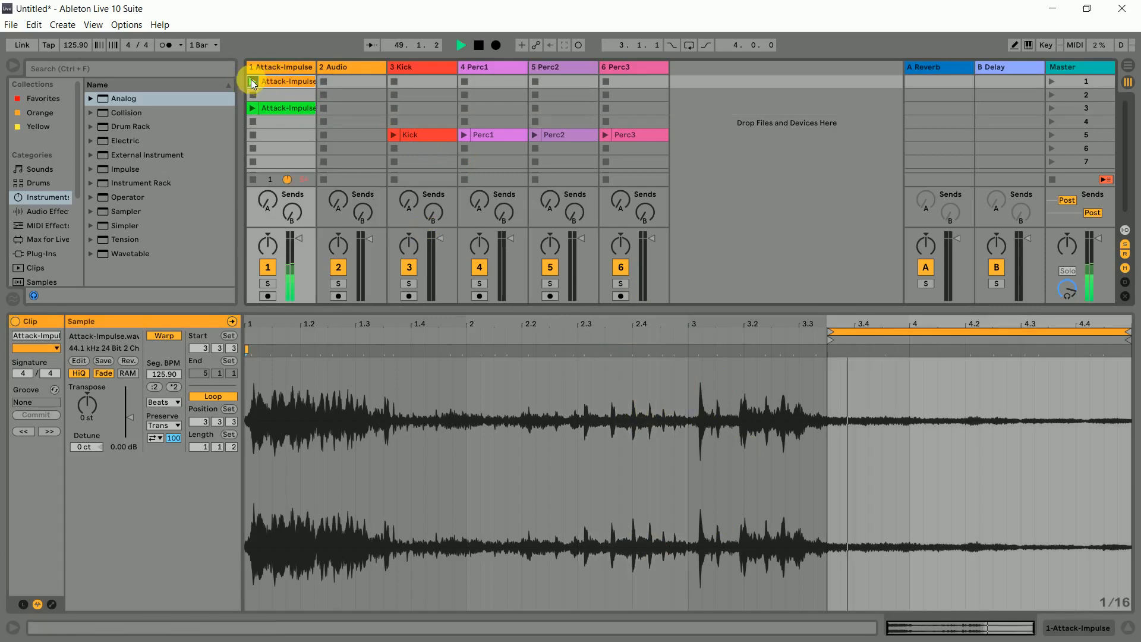
pyautogui.click(260, 108)
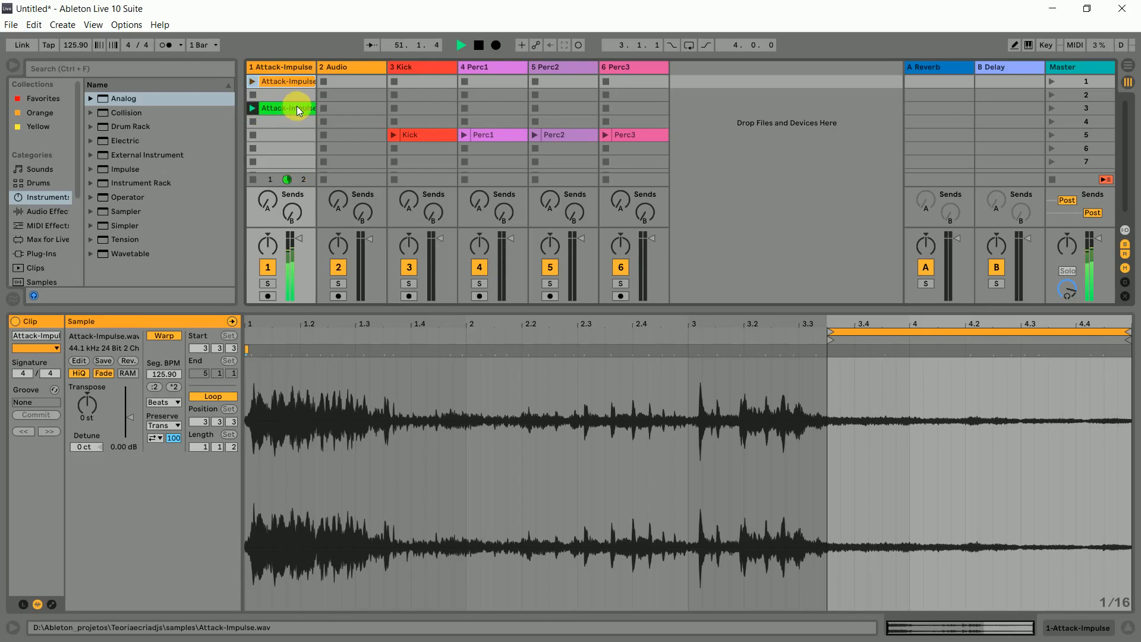
pyautogui.click(297, 107)
pyautogui.click(253, 81)
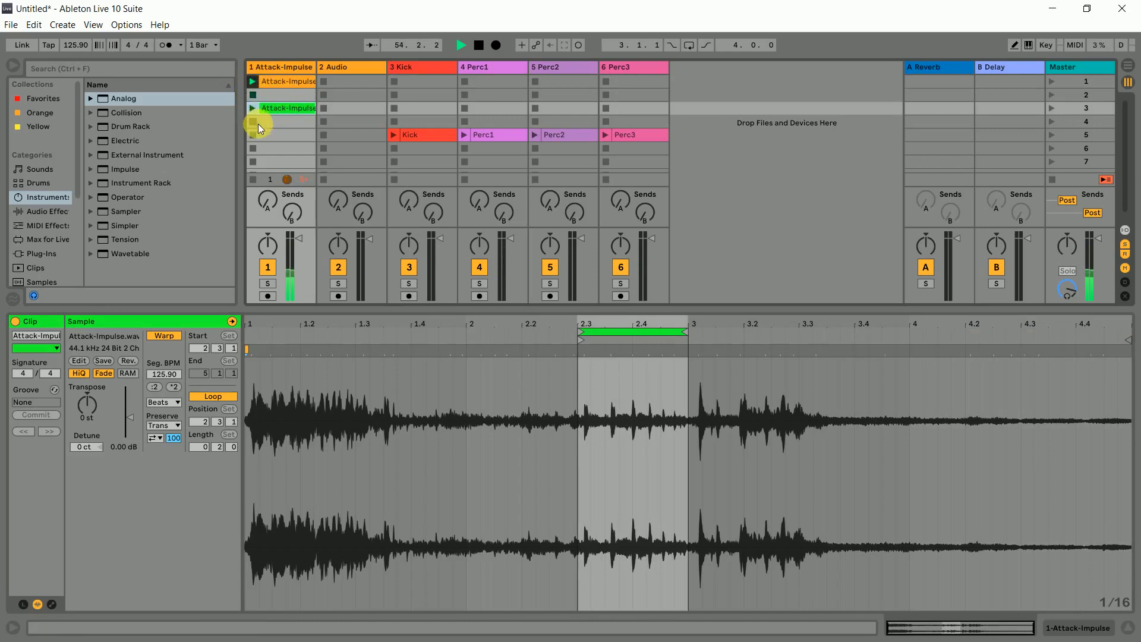
pyautogui.press('space')
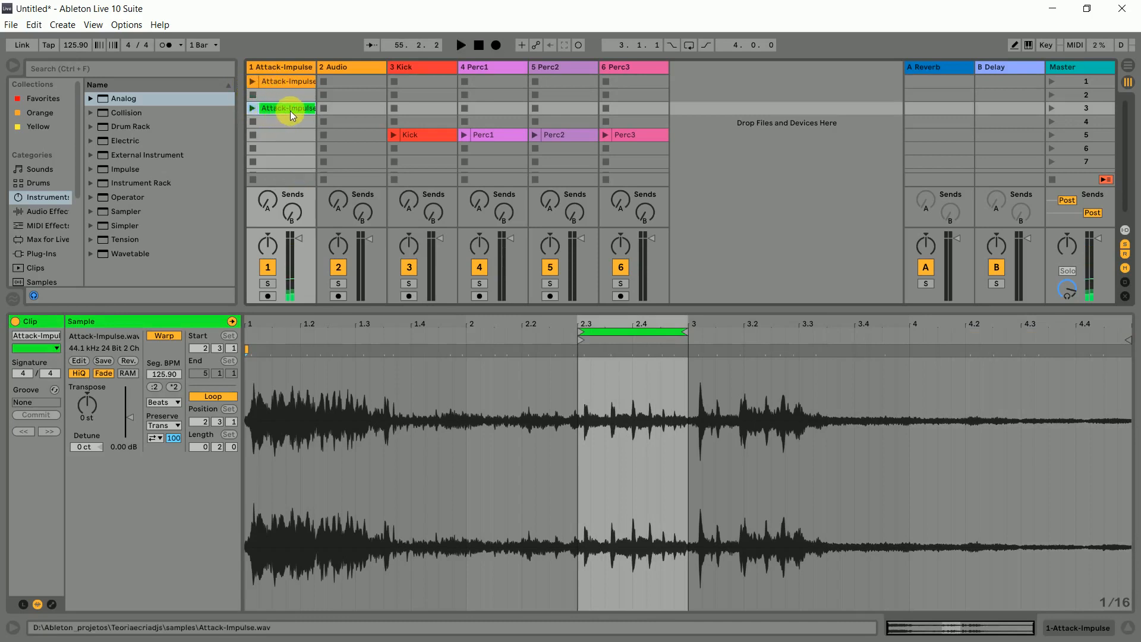
# - Move the green Attack-Impulse clip back to the second track's scene 1 slot, and select that track's content
pyautogui.moveTo(290, 110); pyautogui.dragTo(335, 81)
pyautogui.click(346, 66)
pyautogui.rightClick(347, 64)
pyautogui.click(393, 225)
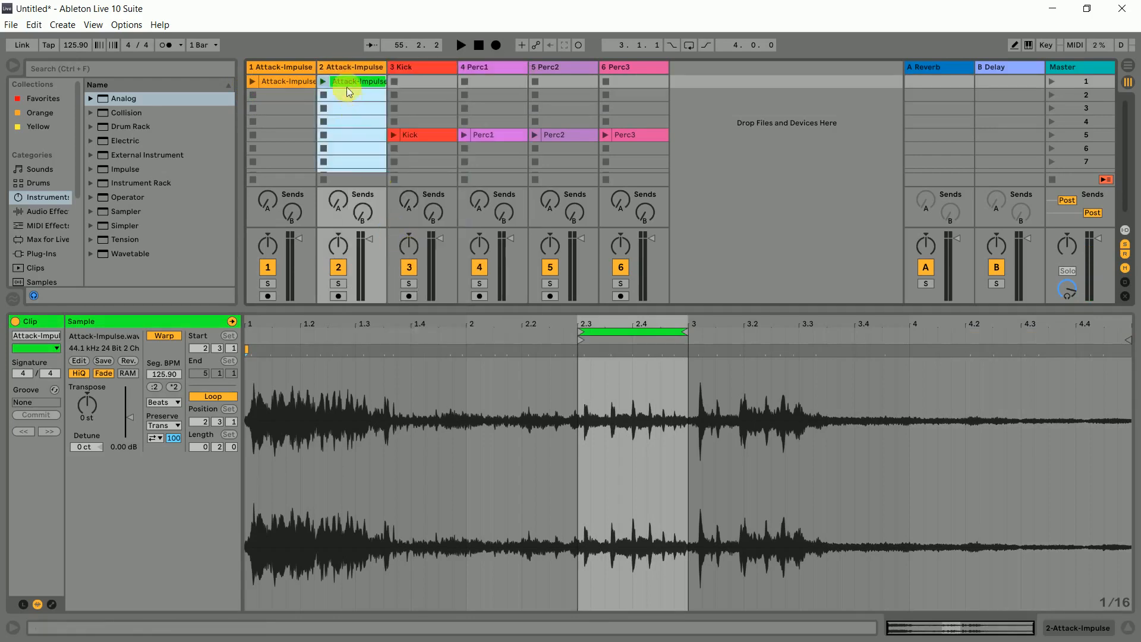
# - Delete the second Attack-Impulse track and undo the deletion
pyautogui.rightClick(354, 63)
pyautogui.click(380, 113)
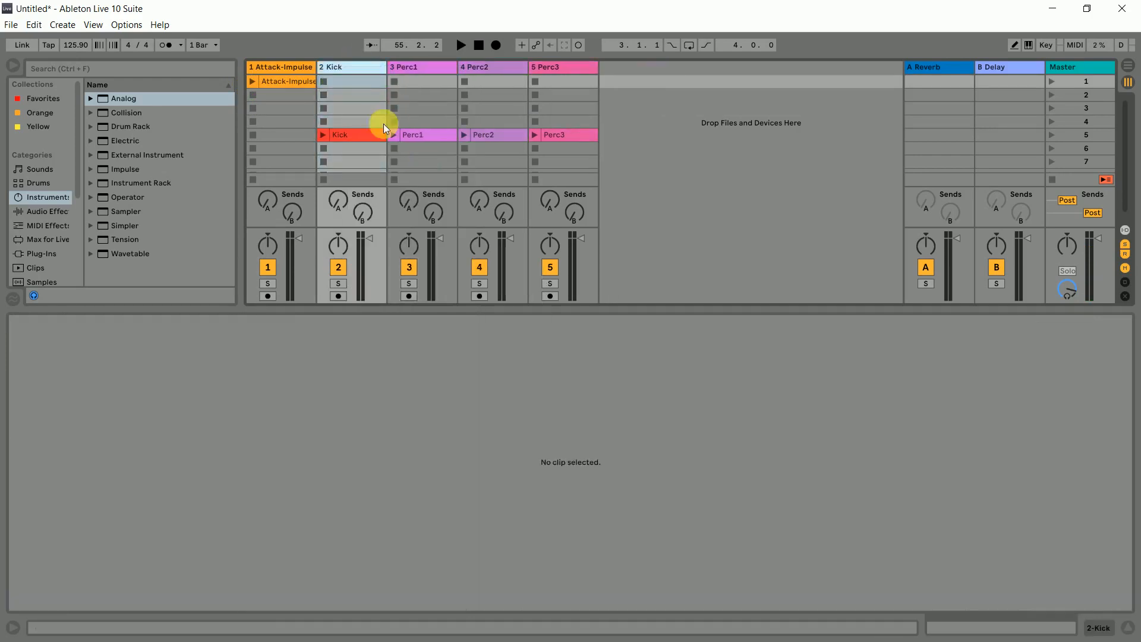
pyautogui.click(343, 95)
pyautogui.hotkey('ctrl', 'z')
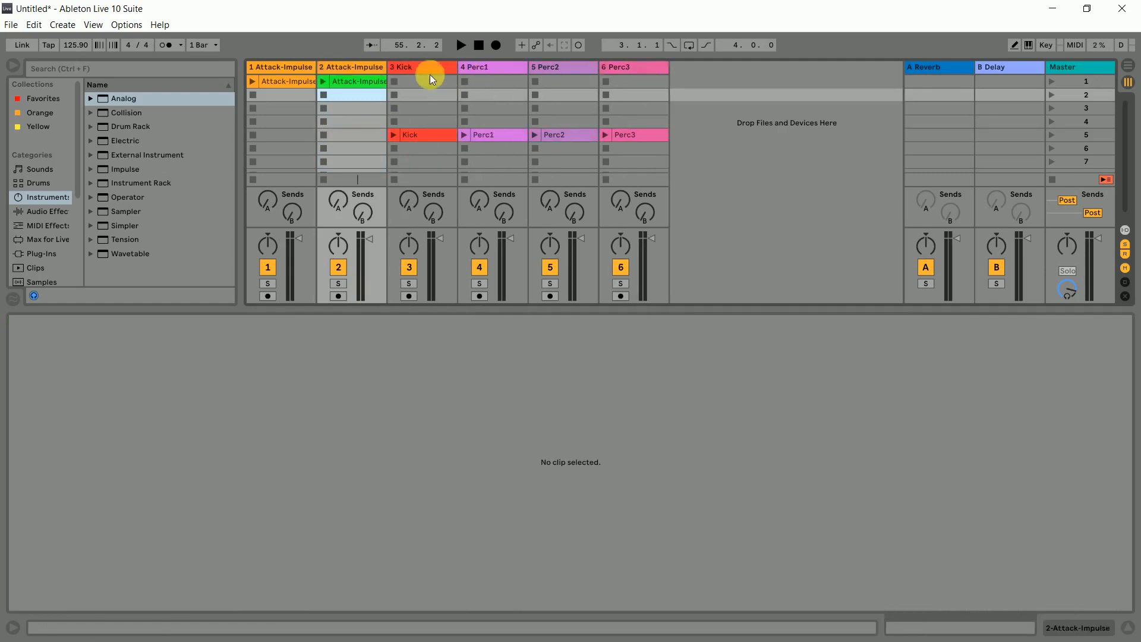
# - Change the second Attack-Impulse track's colour to green to match its clip
pyautogui.rightClick(334, 70)
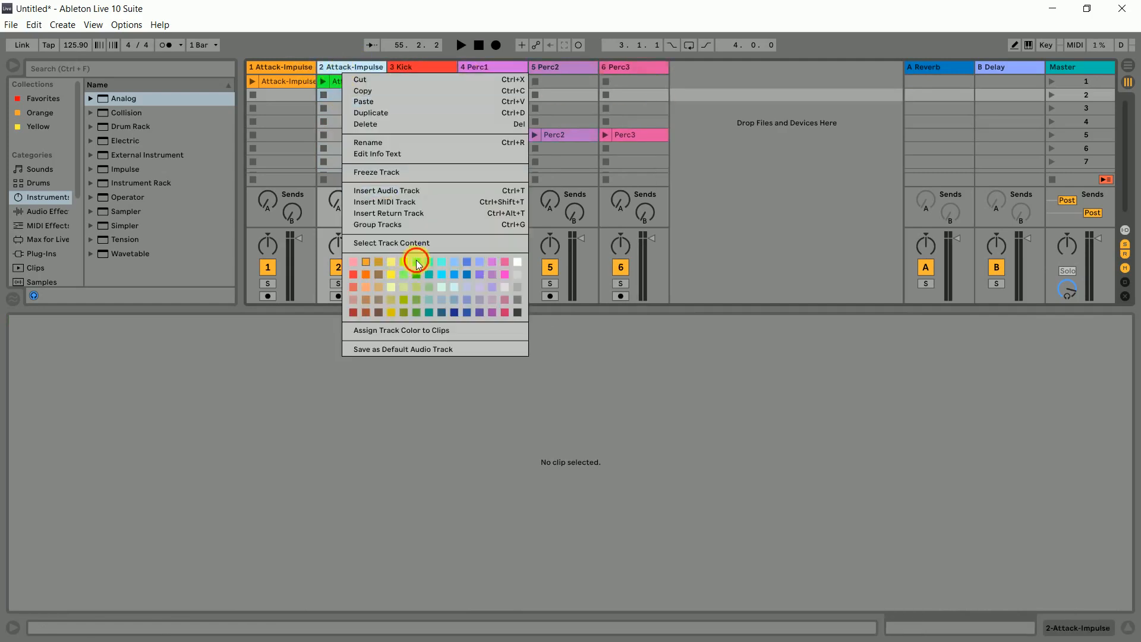
pyautogui.click(416, 259)
pyautogui.click(342, 124)
# - Rename the green second track as Ressonancias, and select its clip
pyautogui.click(347, 67)
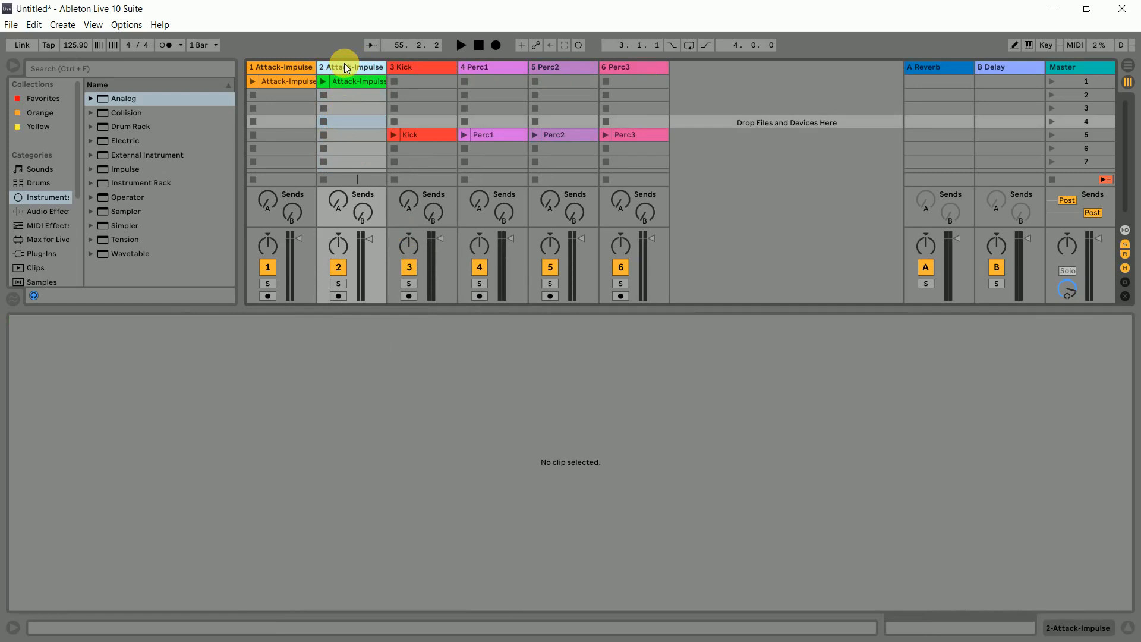
pyautogui.hotkey('ctrl', 'r')
pyautogui.write('Ressonancias')
pyautogui.click(349, 81)
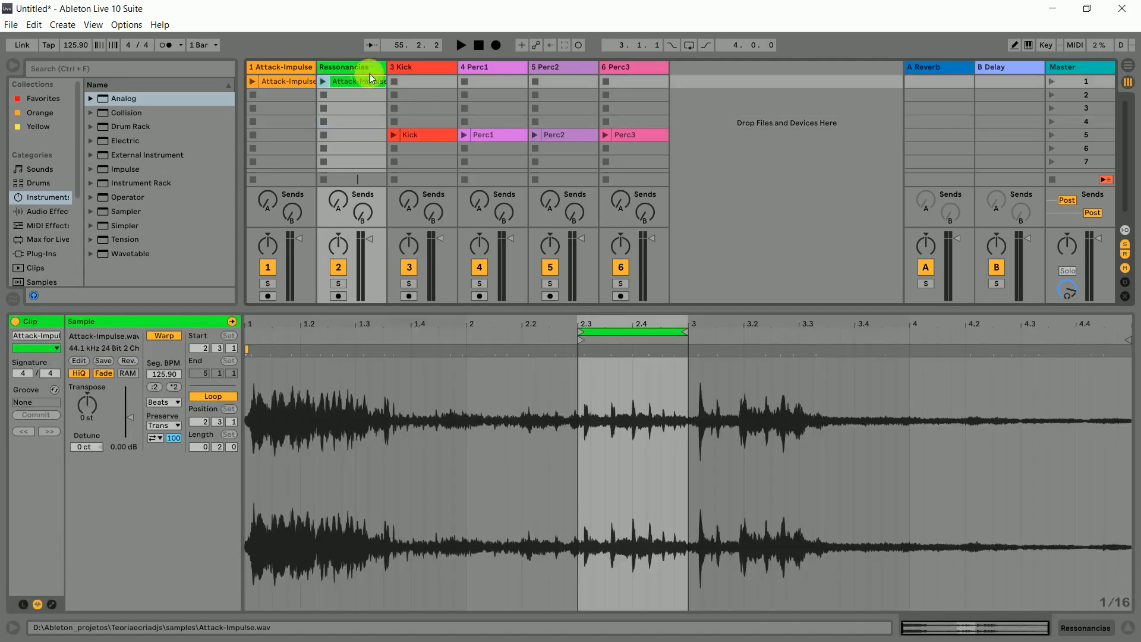
# - Rename the green second track as Ataques
pyautogui.hotkey('ctrl', 'r')
pyautogui.write('A')
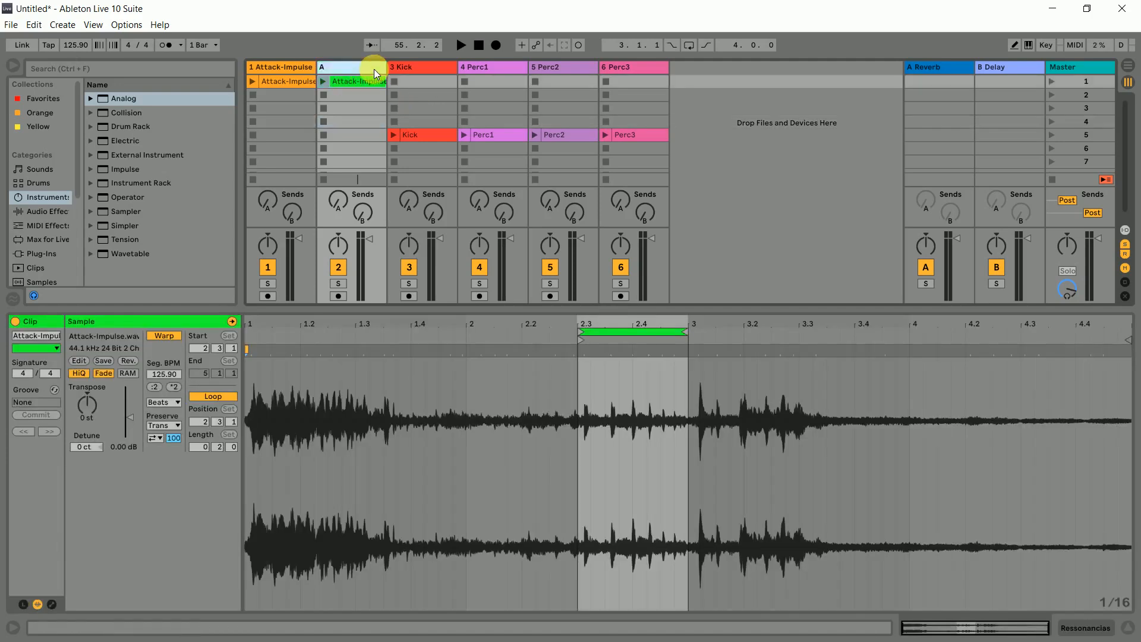
pyautogui.write('tauques')
# - Rename the orange first track as REssonancias, correcting the misspelling, and select its Attack-Impulse clip
pyautogui.click(275, 61)
pyautogui.hotkey('ctrl', 'r')
pyautogui.write('Re')
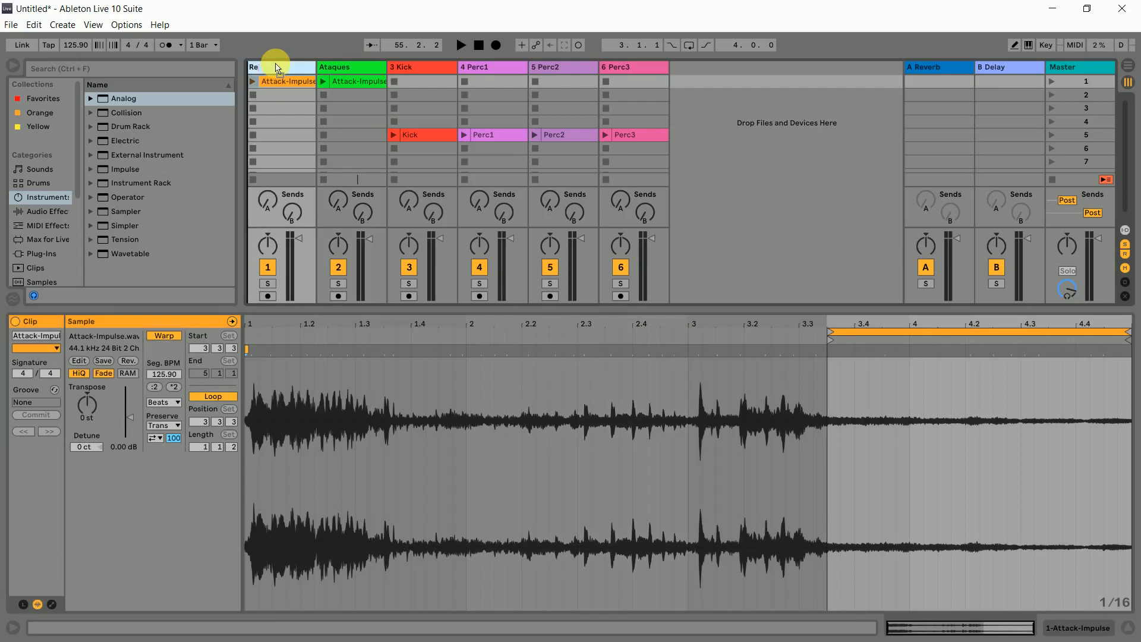
pyautogui.write('ssoanancias')
pyautogui.press('Return')
pyautogui.click(304, 107)
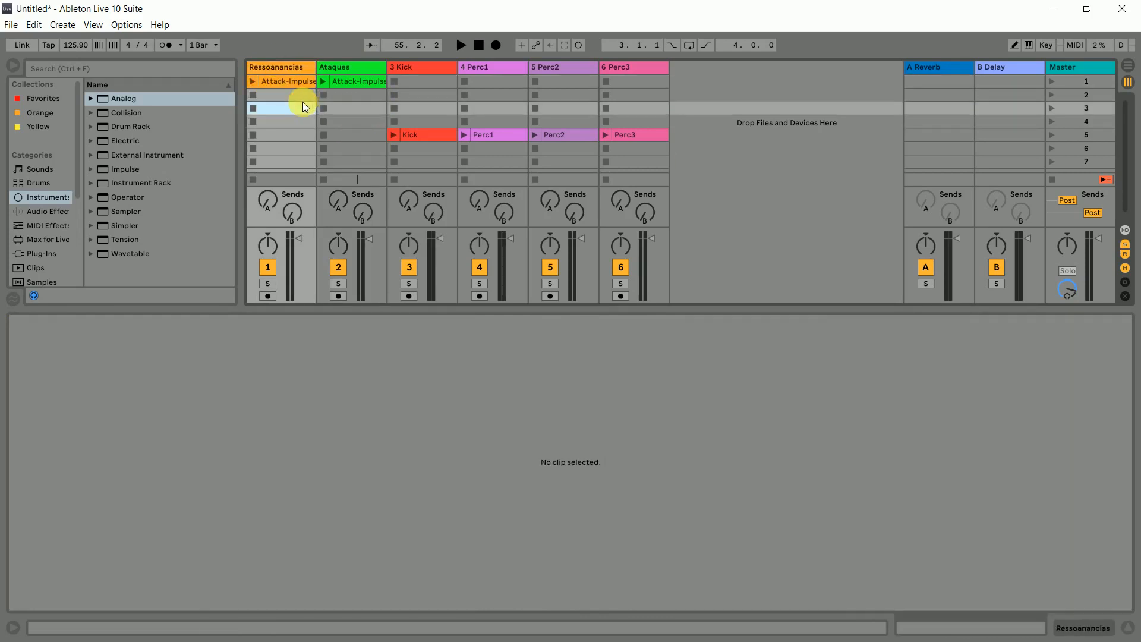
pyautogui.click(269, 69)
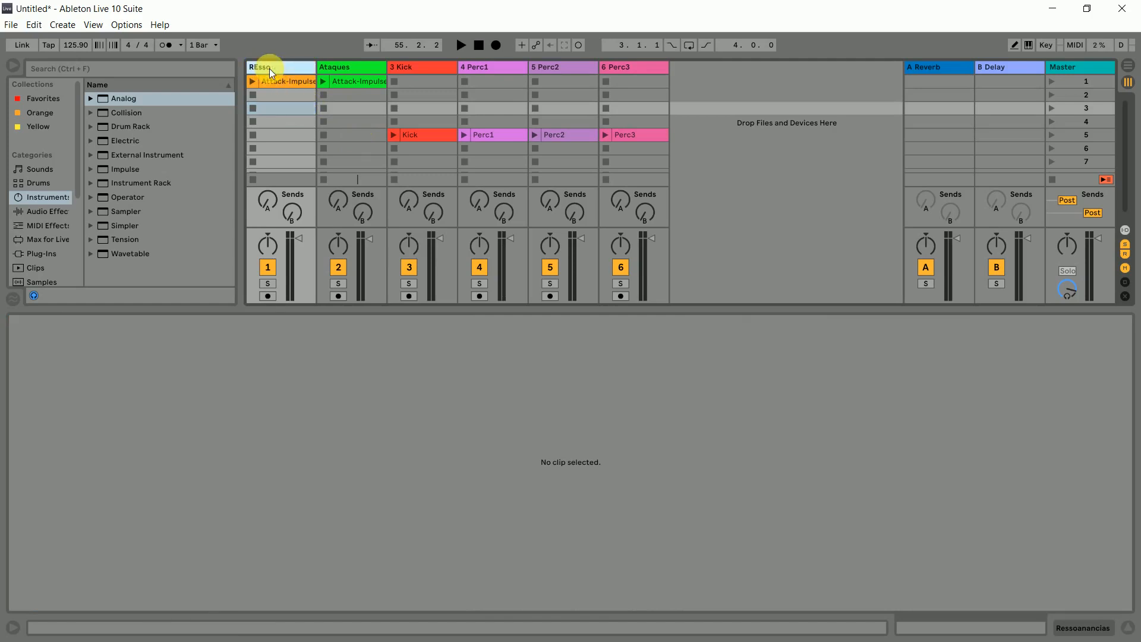
pyautogui.click(280, 107)
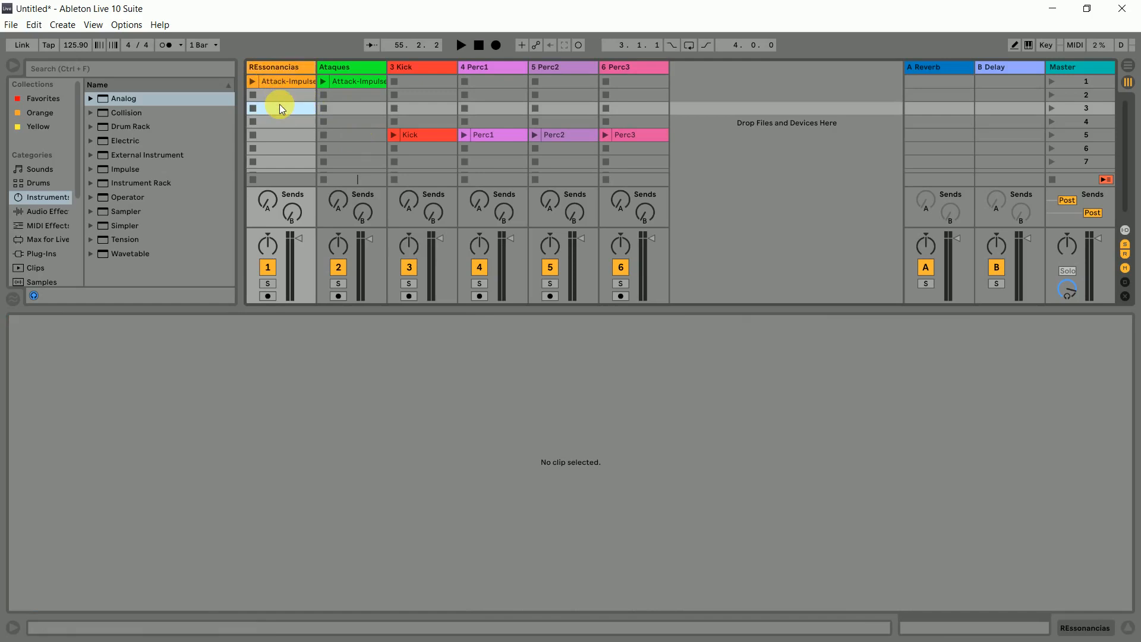
pyautogui.click(297, 79)
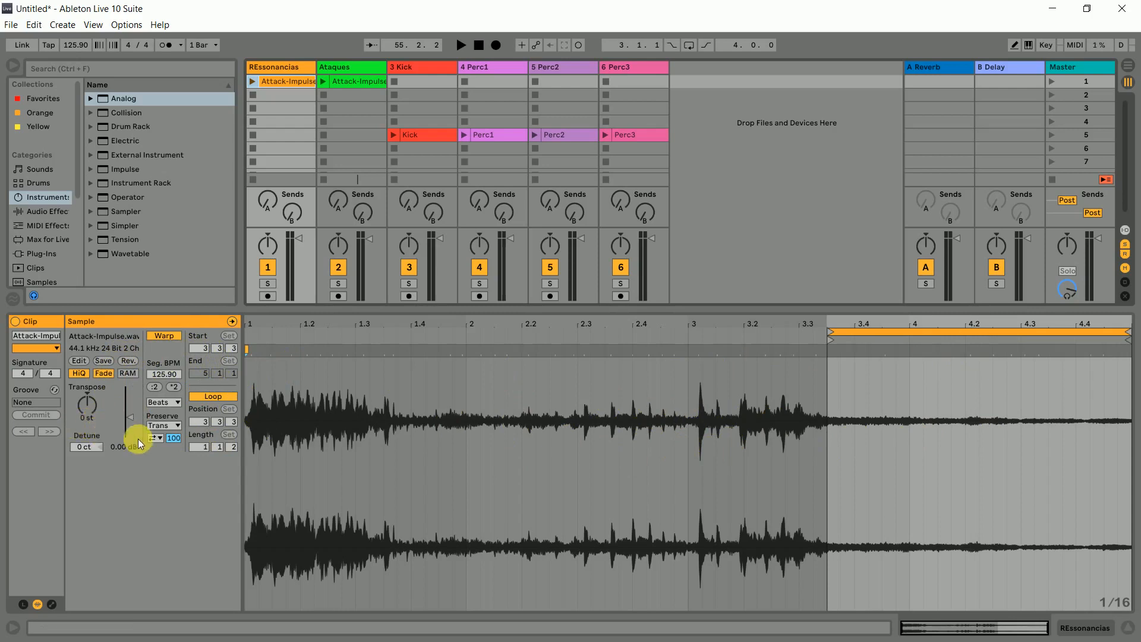
# - Try out the Transpose control on the orange REssonancias clip and return it to 0 st
pyautogui.click(89, 408)
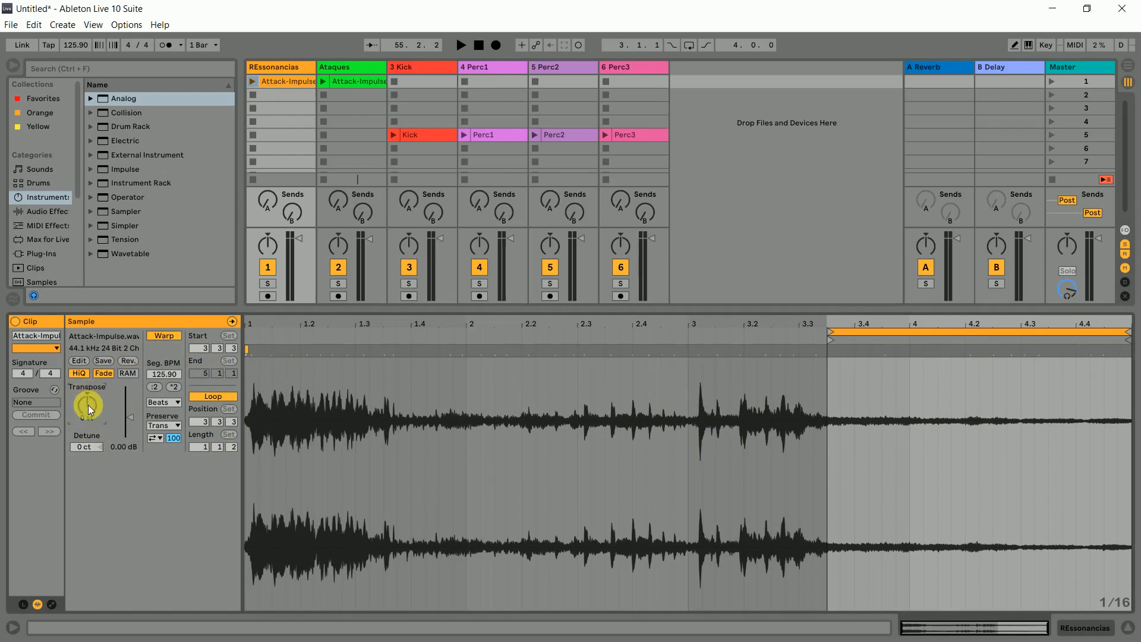
pyautogui.rightClick(87, 406)
pyautogui.click(91, 487)
pyautogui.moveTo(86, 405); pyautogui.dragTo(88, 382)
pyautogui.moveTo(85, 405)
pyautogui.mouseDown()
pyautogui.moveTo(91, 426)
pyautogui.moveTo(86, 405)
pyautogui.mouseUp()
pyautogui.click(347, 79)
pyautogui.click(304, 82)
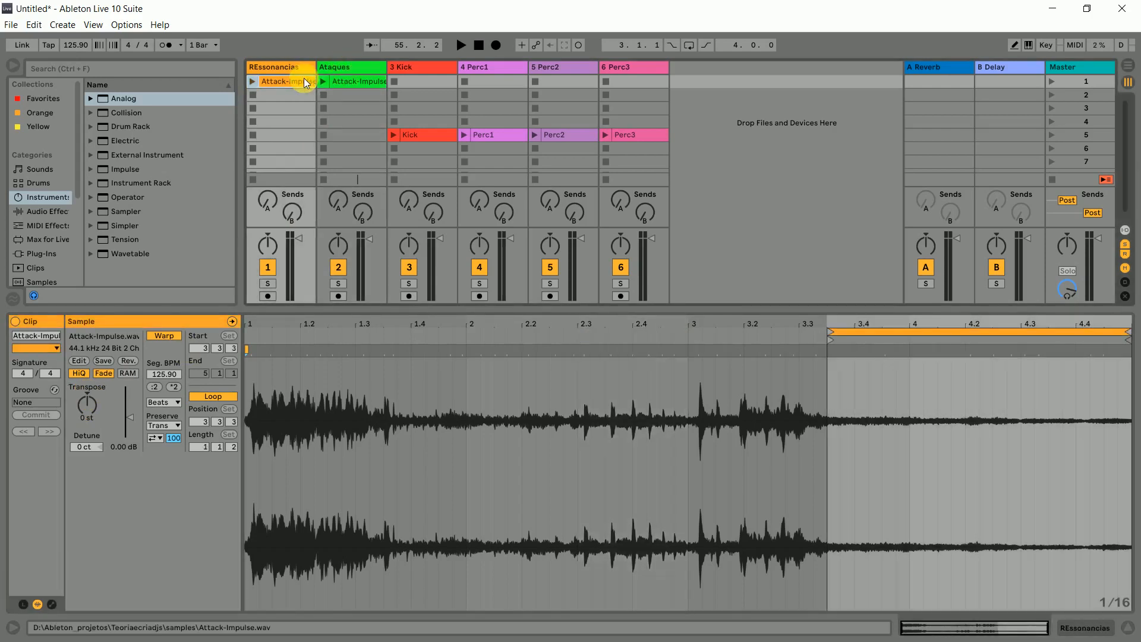
# - Duplicate the orange REssonancias track twice, including its Attack-Impulse clip
pyautogui.click(304, 67)
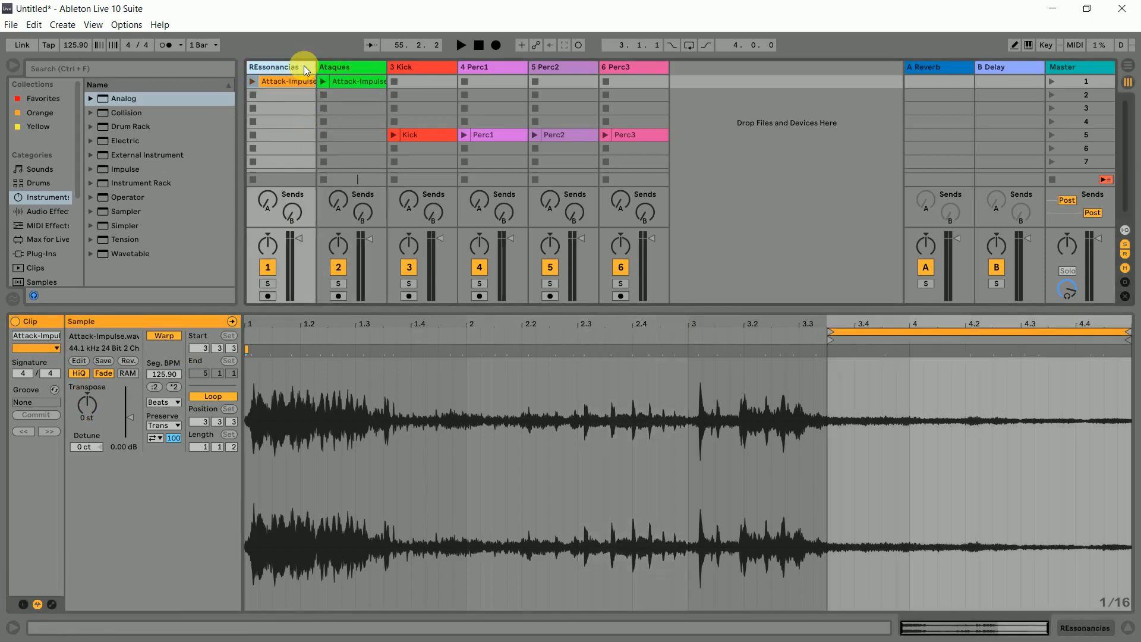
pyautogui.hotkey('ctrl', 'd')
pyautogui.hotkey('ctrl', 'd')
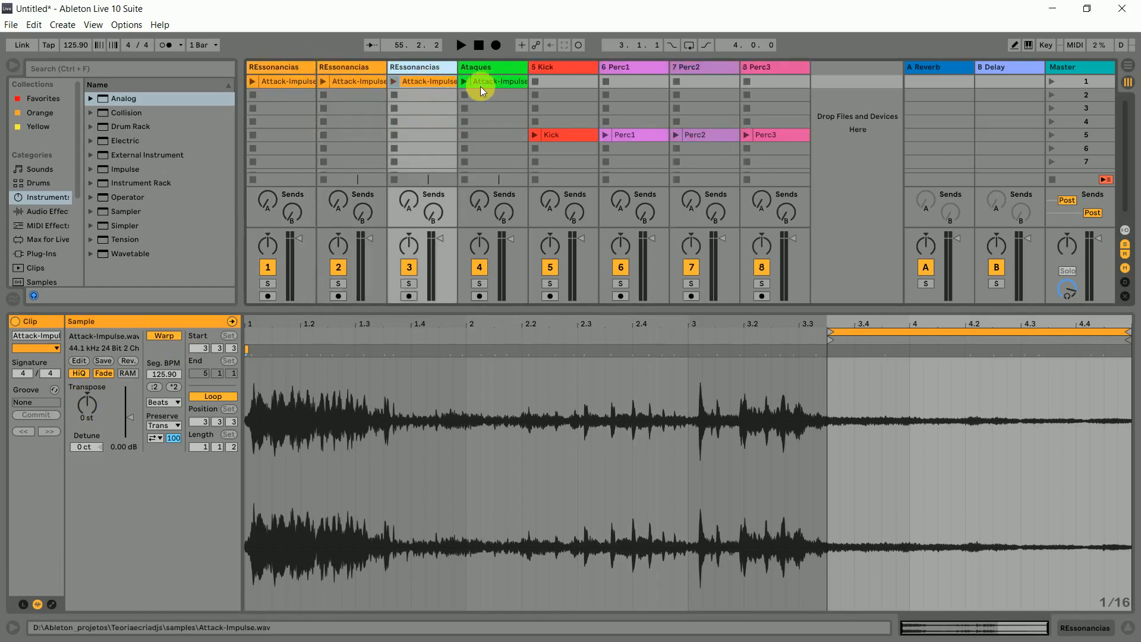
# - Solo the three REssonancias tracks and audition them together by launching scene 1
pyautogui.click(408, 284)
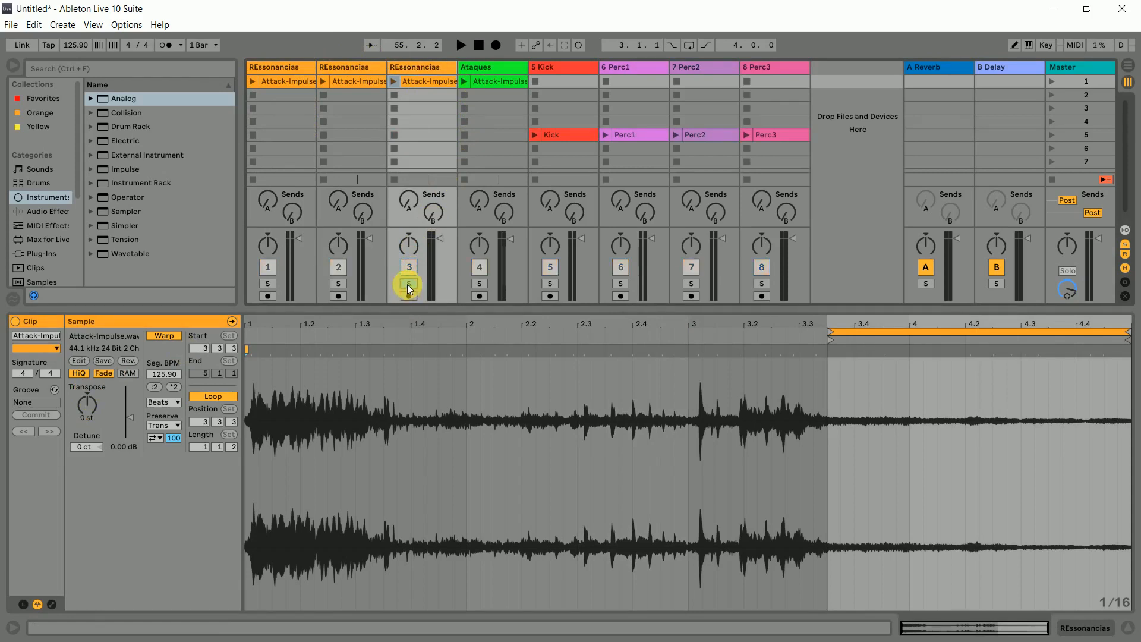
pyautogui.click(340, 284)
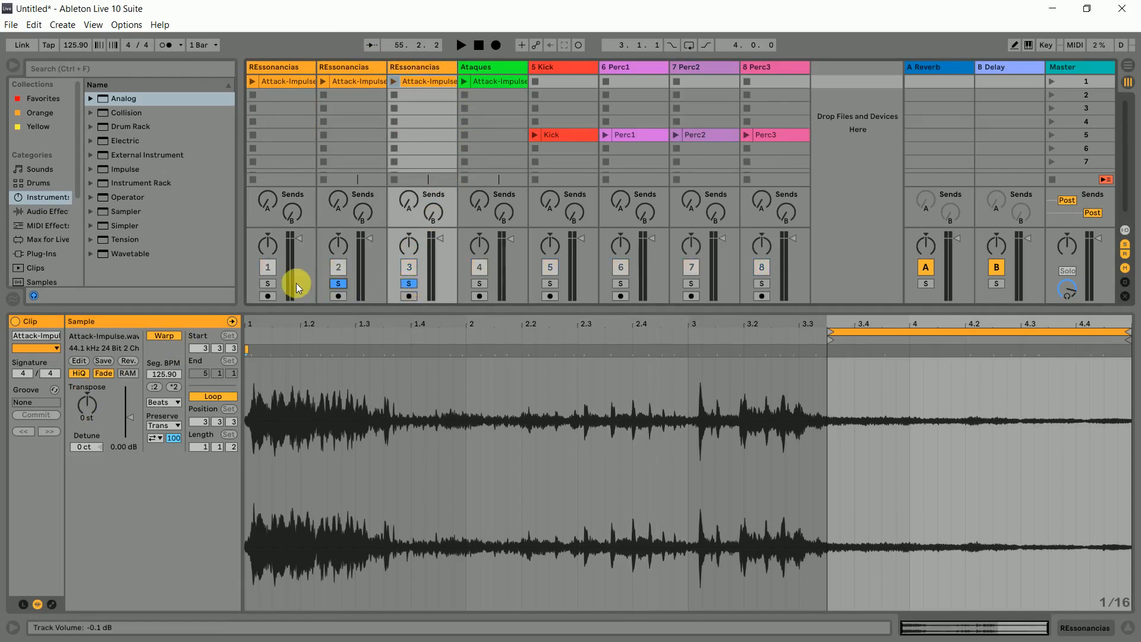
pyautogui.click(269, 283)
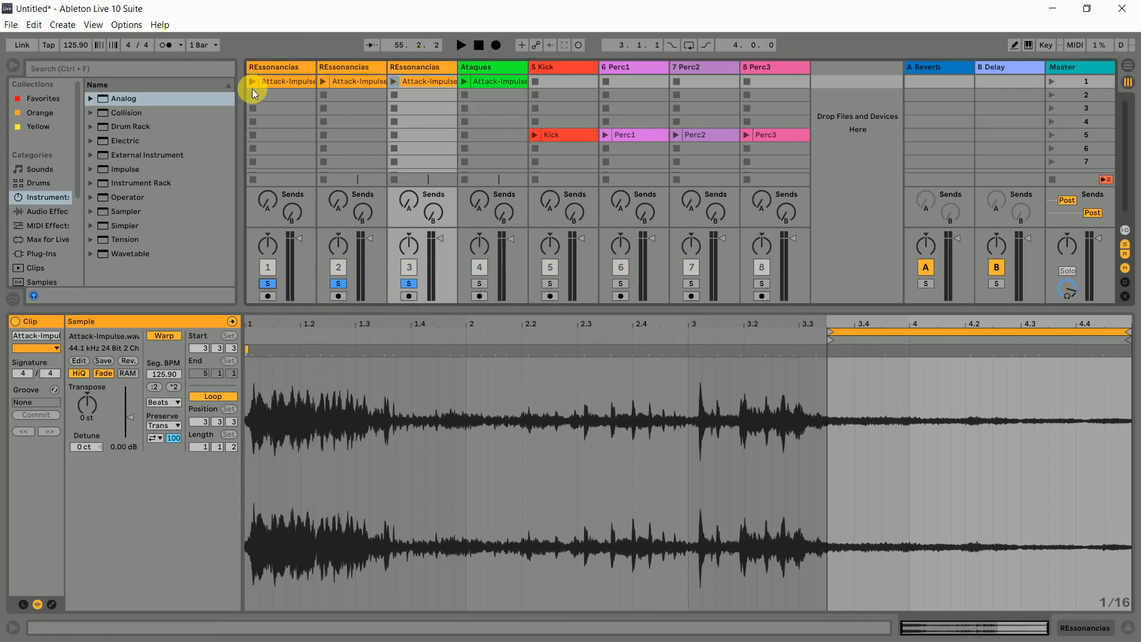
pyautogui.click(280, 65)
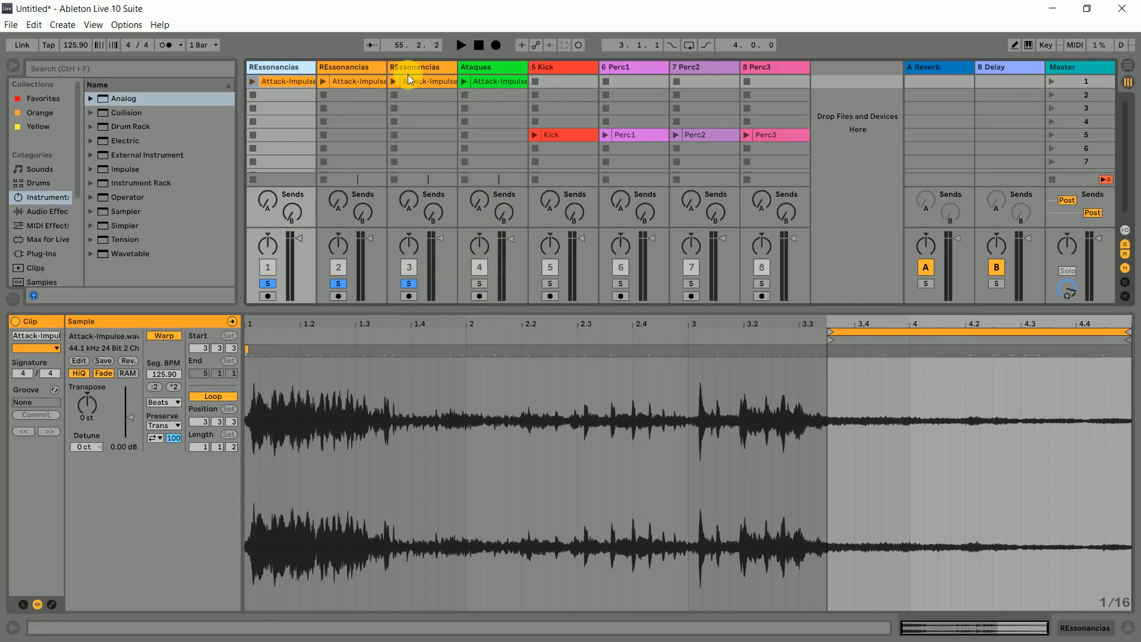
pyautogui.click(1053, 82)
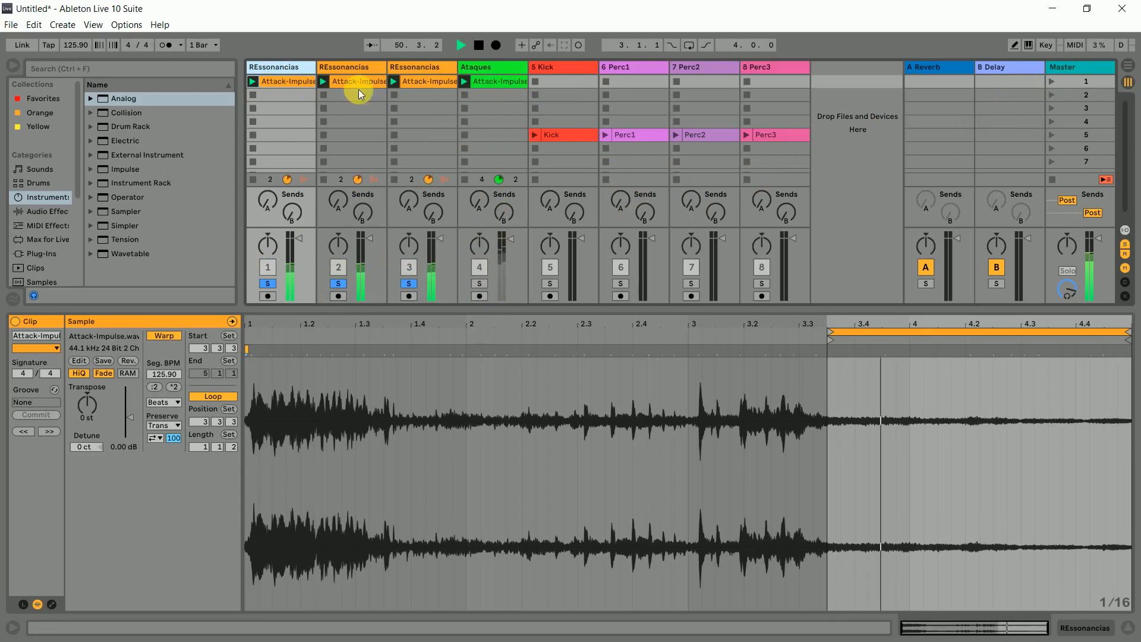
pyautogui.press('space')
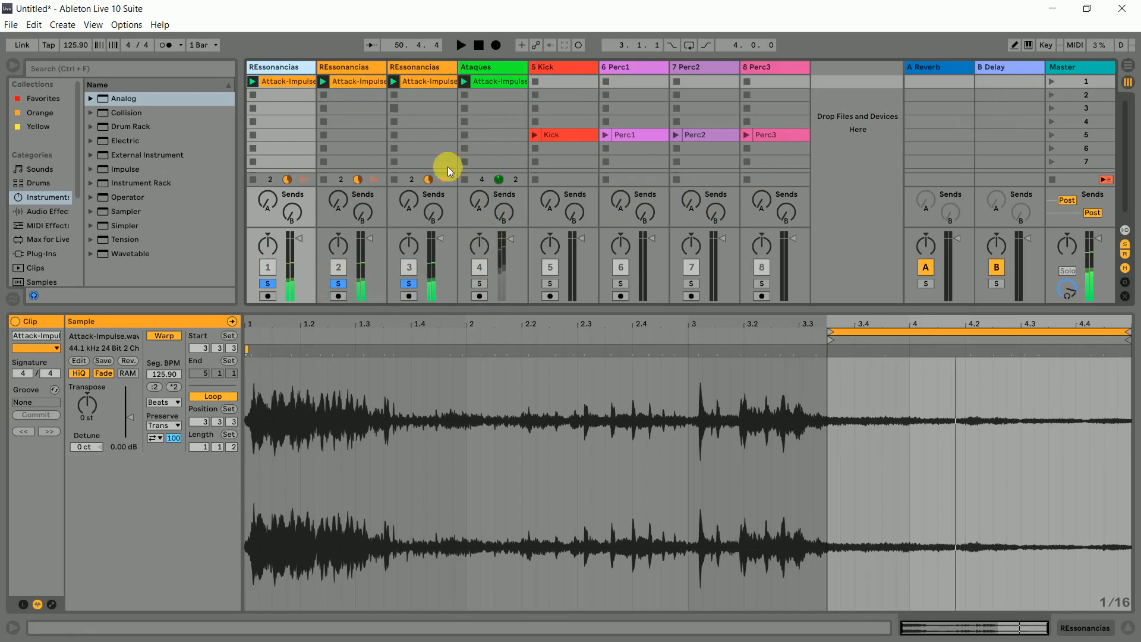
# - Transpose the Attack-Impulse clip on the second REssonancias track to -7 st
pyautogui.click(355, 85)
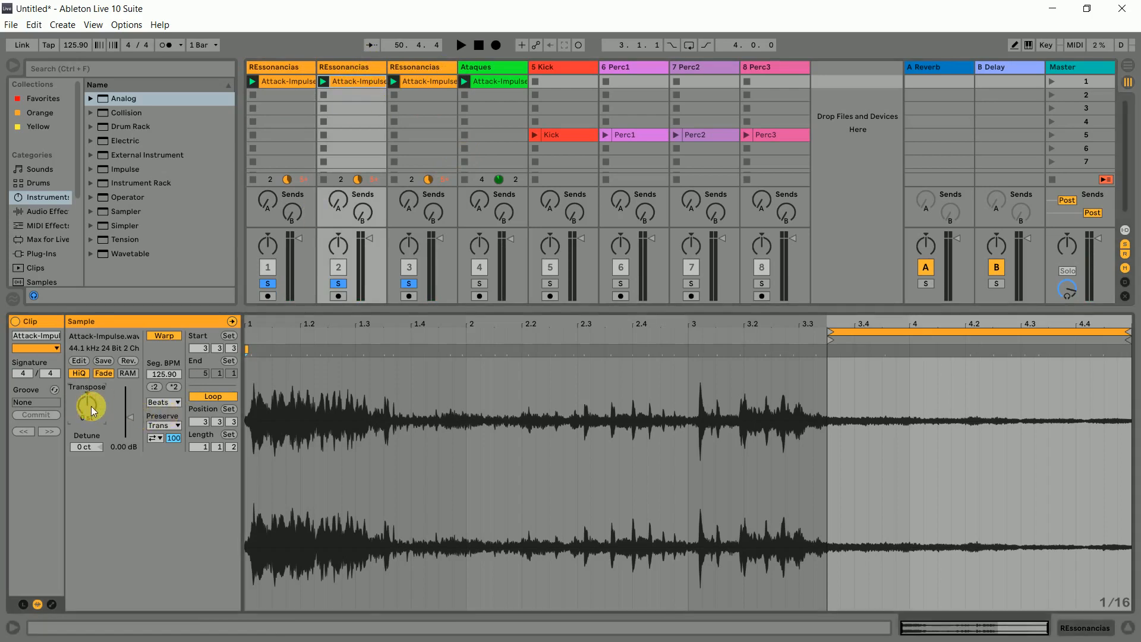
pyautogui.write('-7')
pyautogui.press('Return')
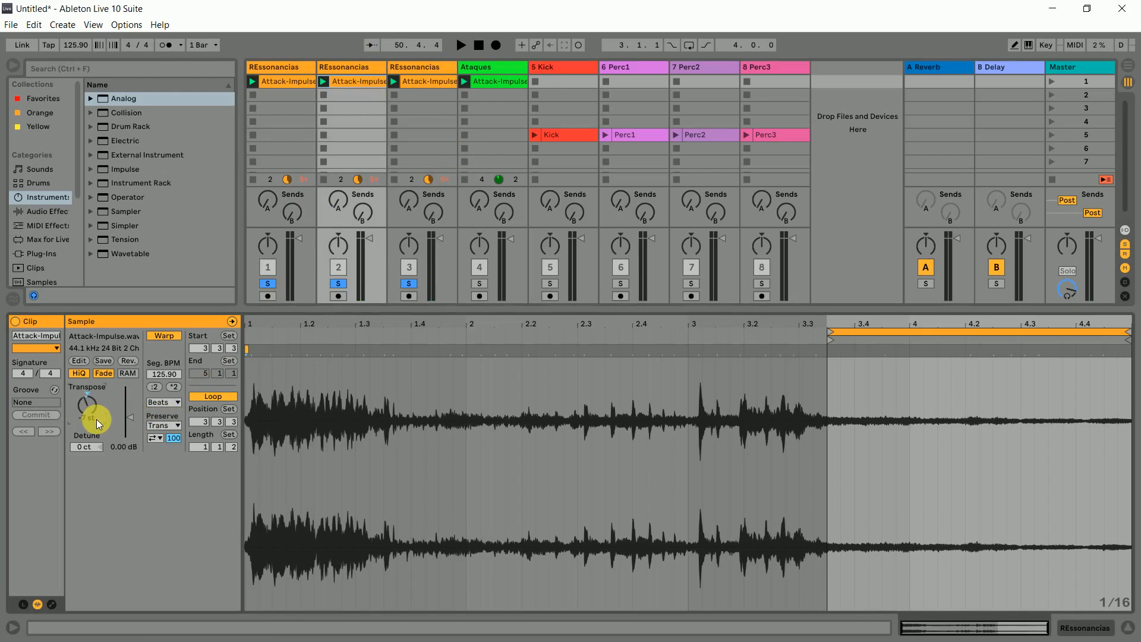
# - Transpose the Attack-Impulse clip on the third REssonancias track, trying -3 and settling on 3 st
pyautogui.click(427, 84)
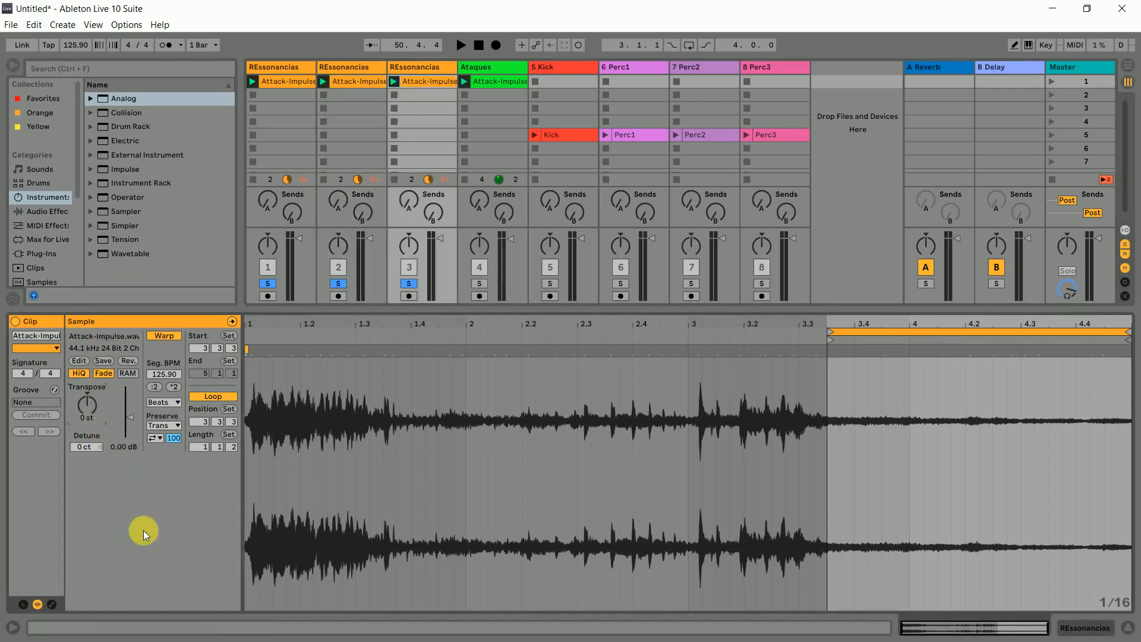
pyautogui.write('-3')
pyautogui.press('Return')
pyautogui.write('3')
pyautogui.press('Return')
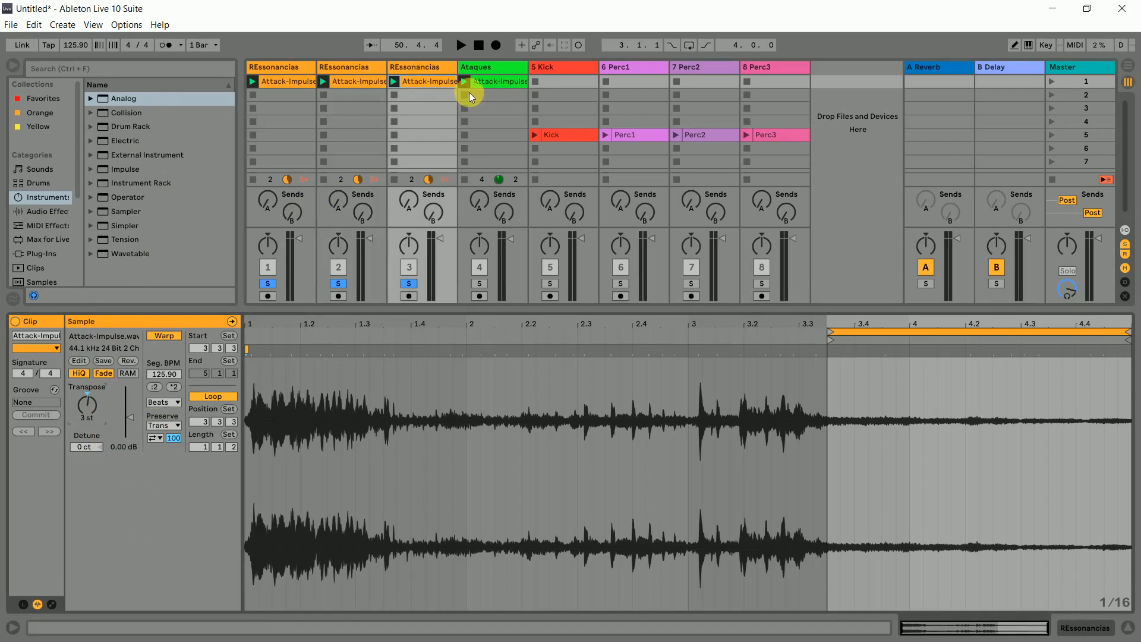
# - Play the three soloed REssonancias clips together at their new pitches, and stop the Ataques clip
pyautogui.click(537, 136)
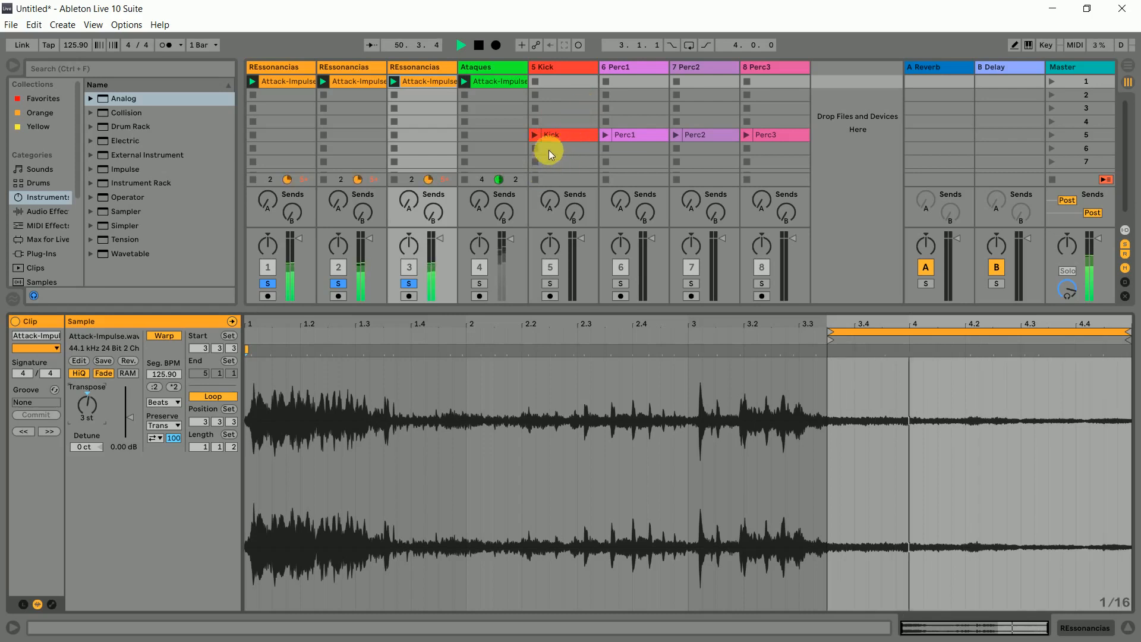
pyautogui.press('space')
pyautogui.click(464, 97)
# - Solo the three REssonancias tracks one at a time to compare their pitches, and turn solo off again
pyautogui.click(409, 284)
pyautogui.click(410, 285)
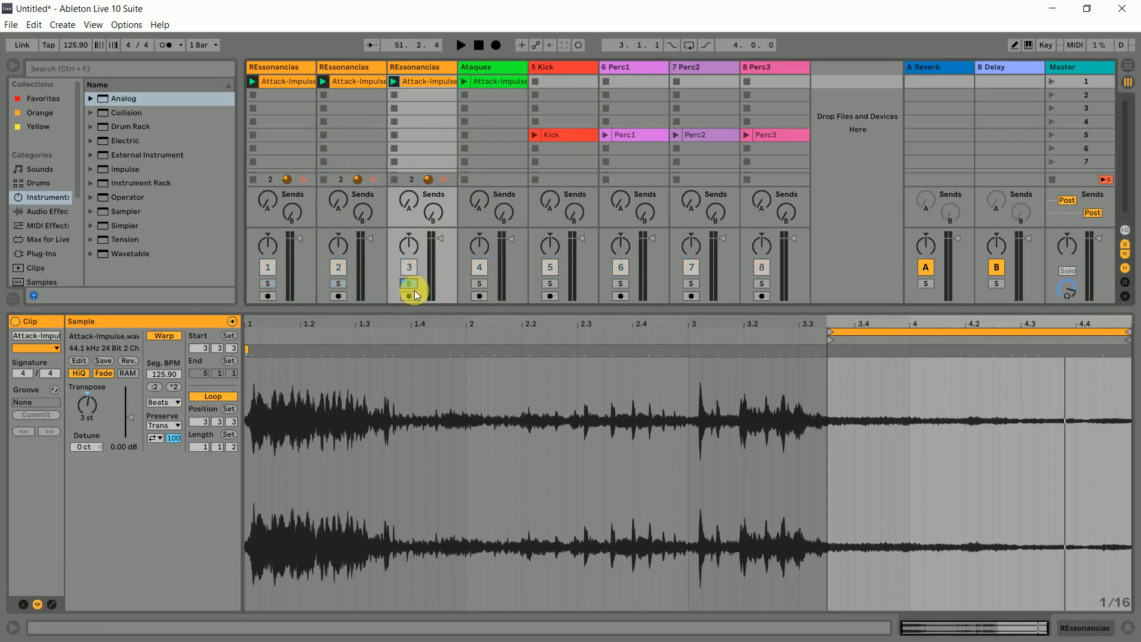
pyautogui.click(341, 284)
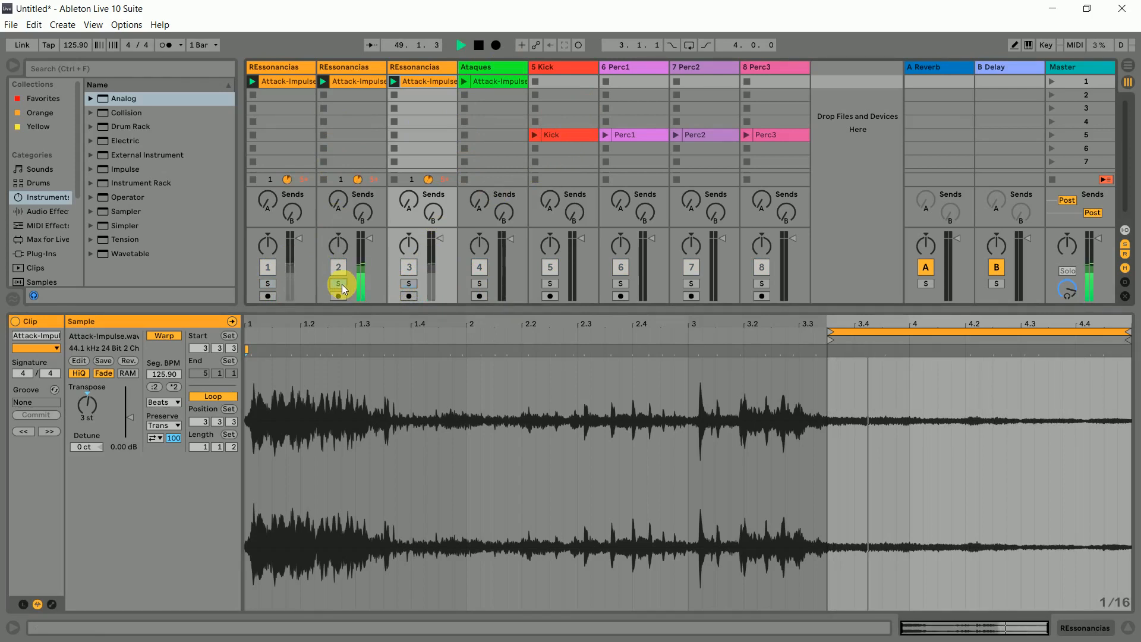
pyautogui.click(340, 283)
pyautogui.press('space')
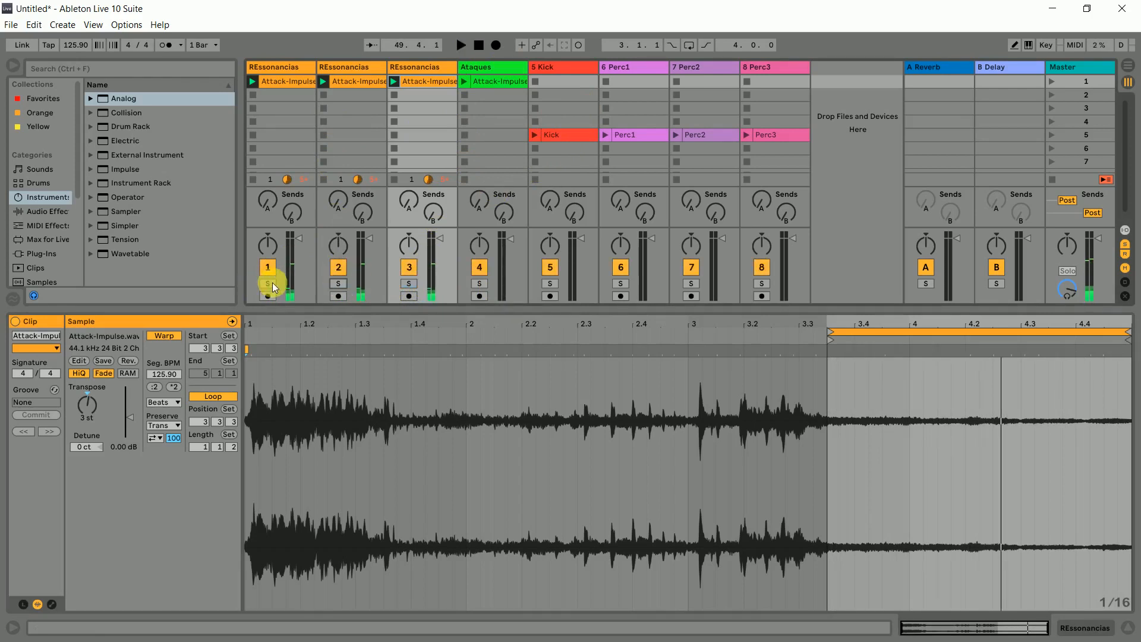
pyautogui.click(269, 283)
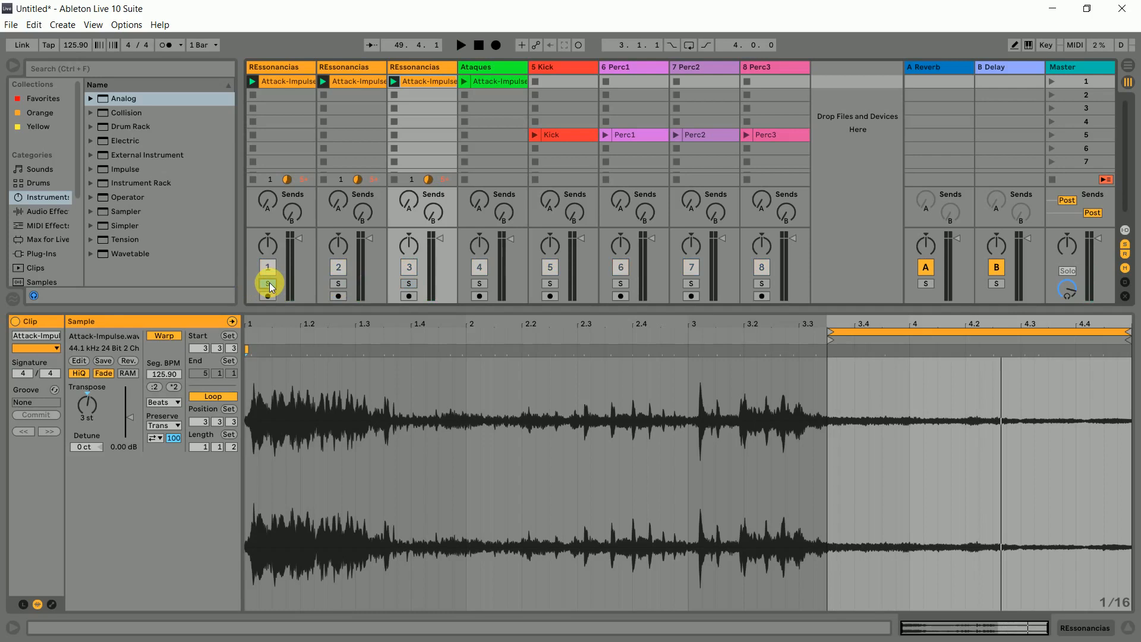
pyautogui.press('space')
pyautogui.click(338, 283)
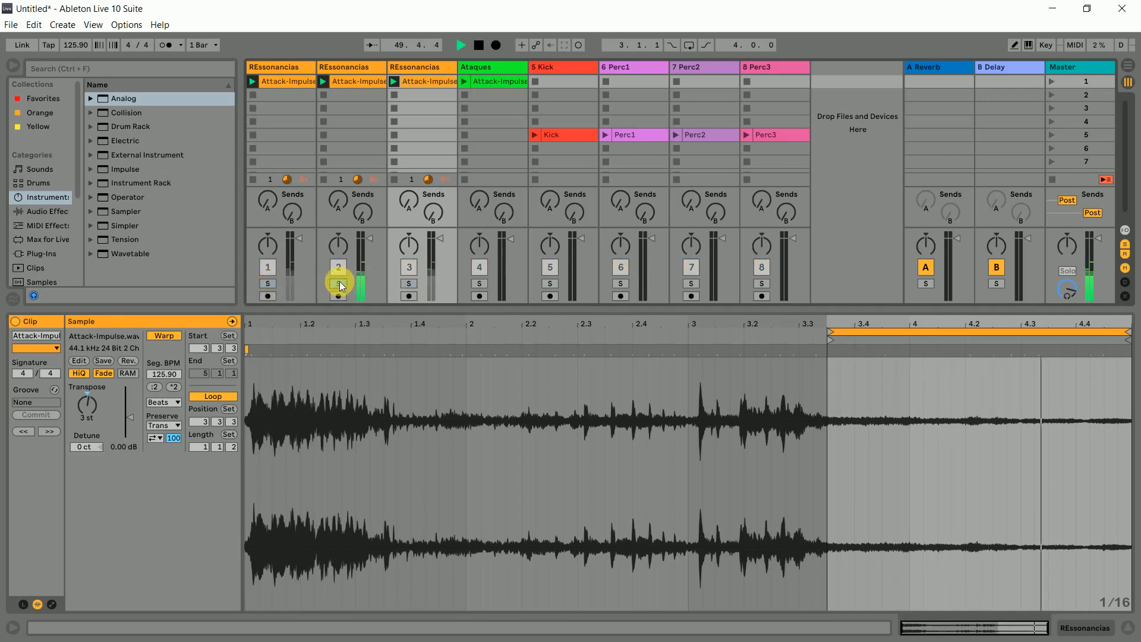
pyautogui.click(409, 284)
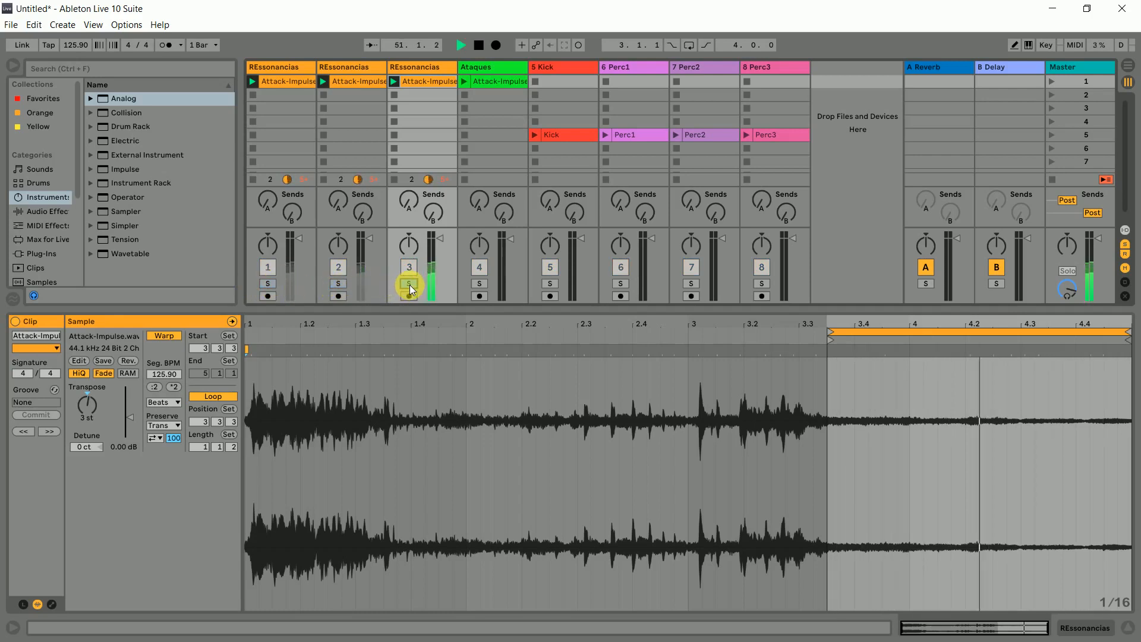
pyautogui.press('space')
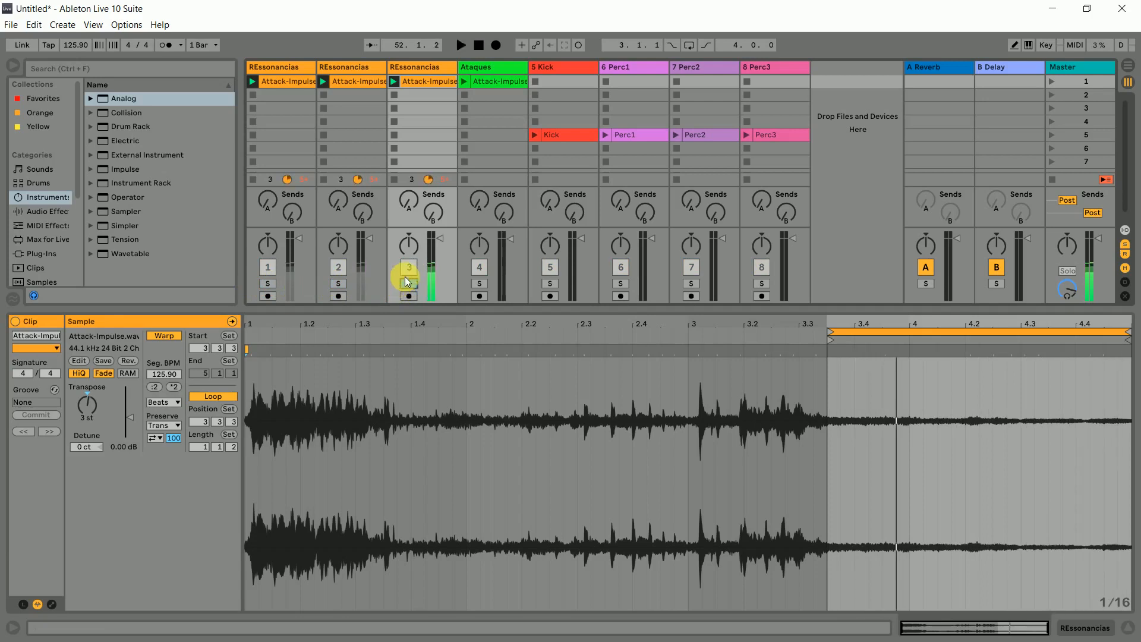
pyautogui.click(409, 283)
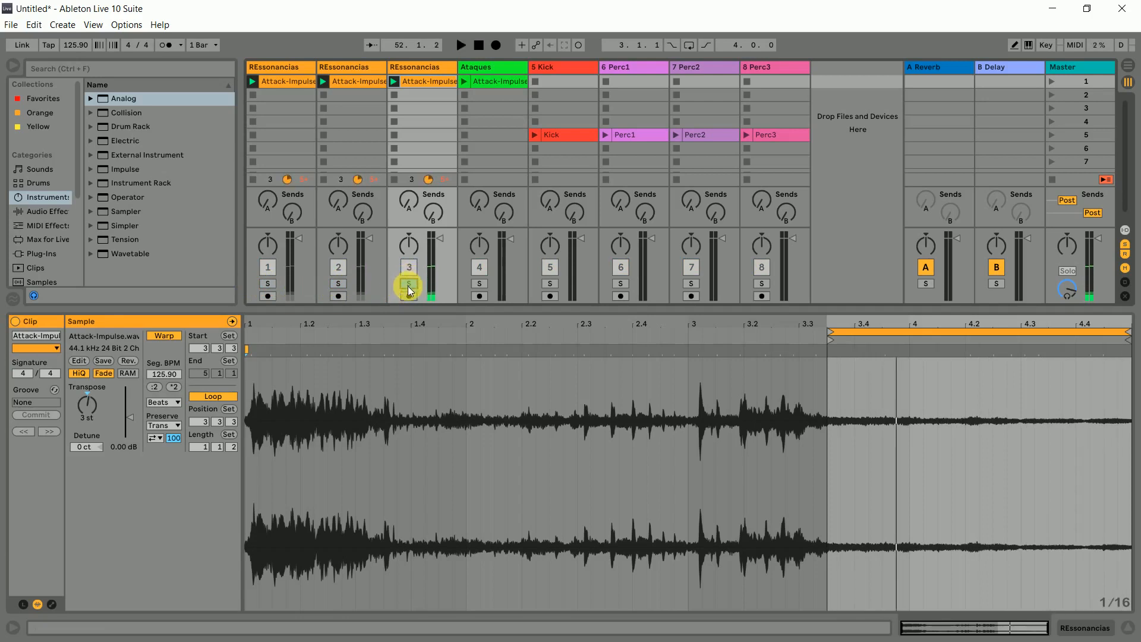
# - Rename the third REssonancias track, transposed to 3 st, as Agudo
pyautogui.click(420, 69)
pyautogui.hotkey('ctrl', 'r')
pyautogui.write('Agudo')
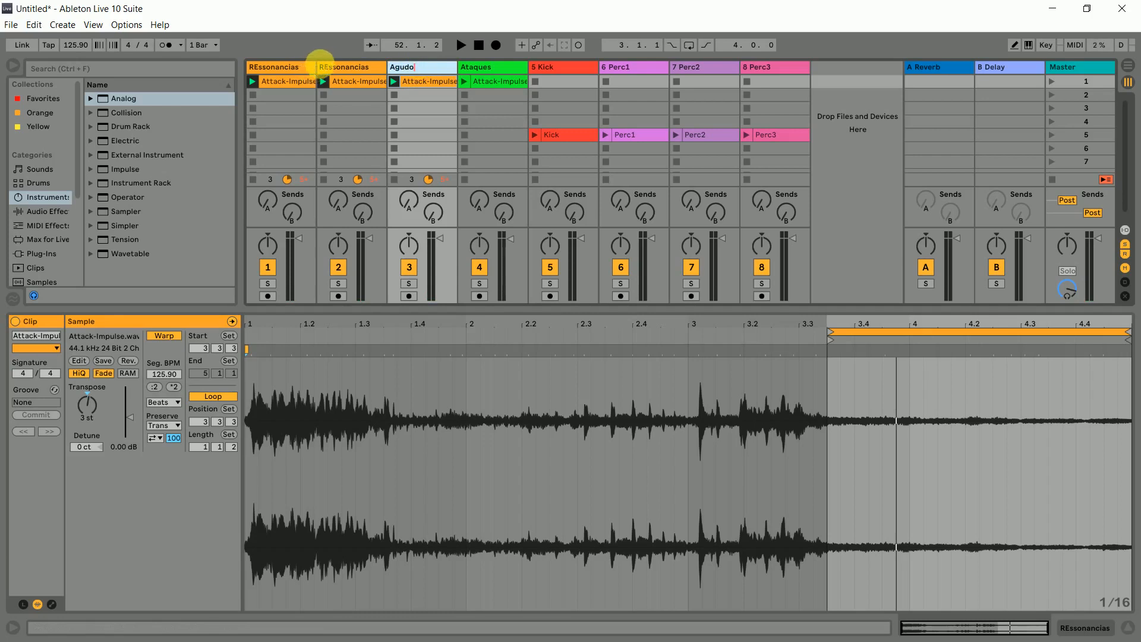
# - Rename the second REssonancias track, transposed to -7 st, as Grave
pyautogui.click(332, 70)
pyautogui.hotkey('ctrl', 'r')
pyautogui.write('Grav')
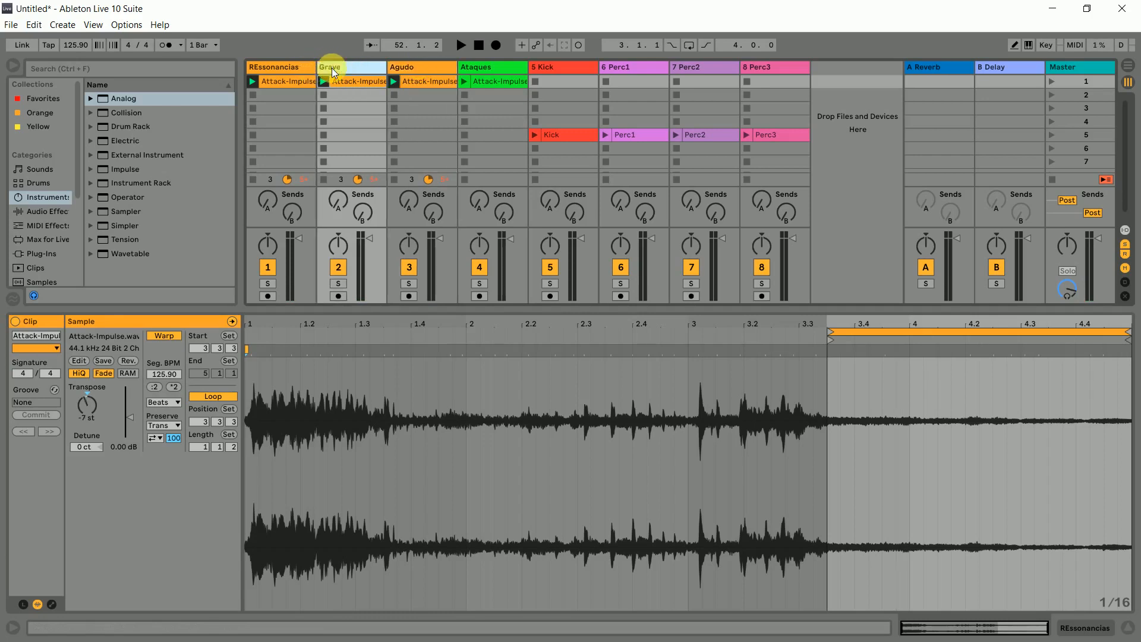
pyautogui.write('e')
# - Rename the remaining REssonancias track as Medio and move the Grave track ahead of it
pyautogui.click(298, 66)
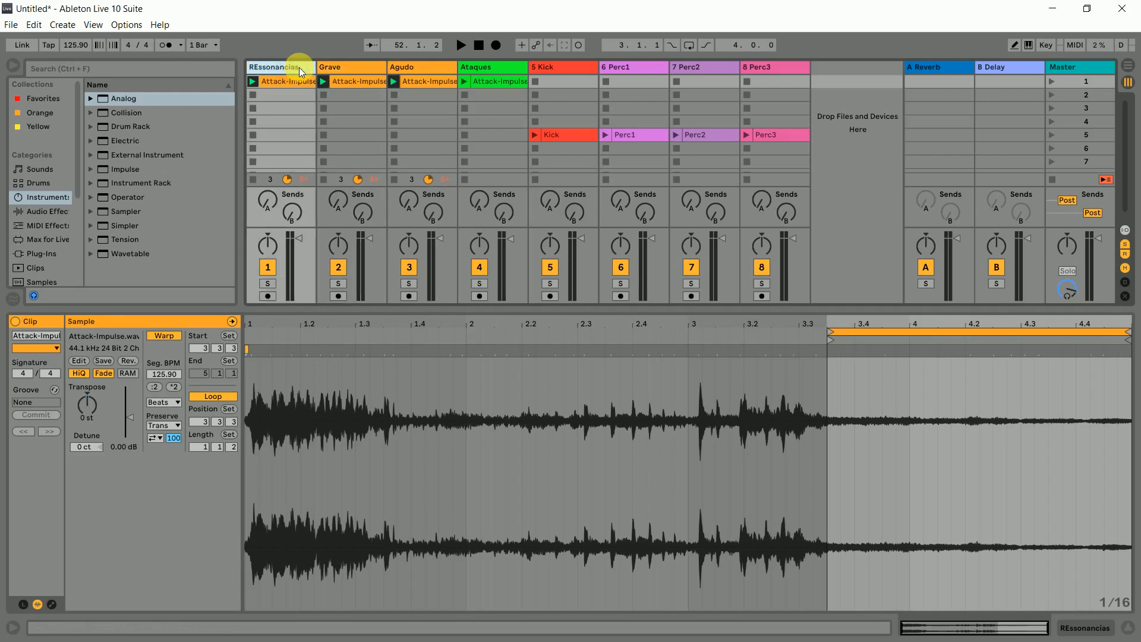
pyautogui.hotkey('ctrl', 'r')
pyautogui.write('Medio')
pyautogui.click(297, 125)
pyautogui.click(290, 66)
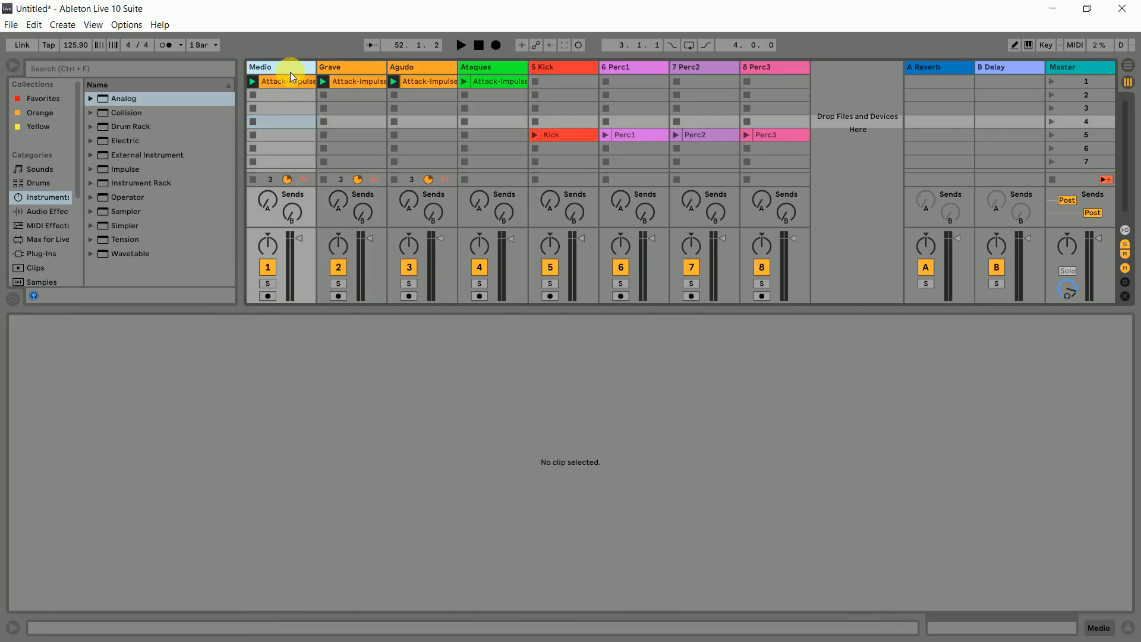
pyautogui.moveTo(370, 67); pyautogui.dragTo(263, 70)
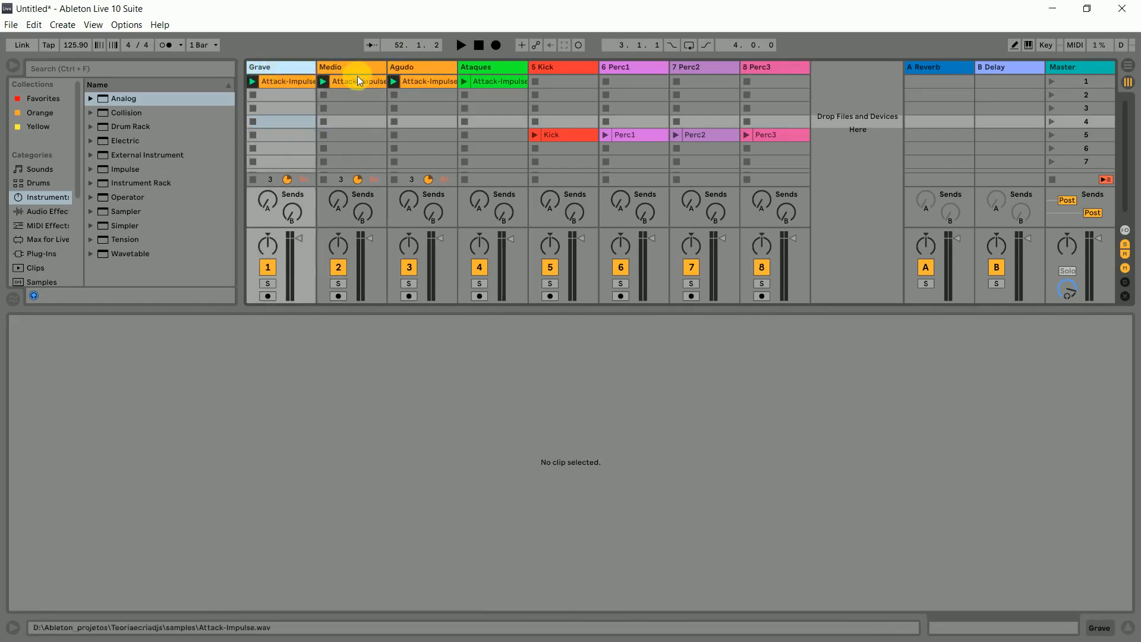
# - Group the Grave, Medio and Agudo tracks and name the group Ressonancias
pyautogui.click(410, 66)
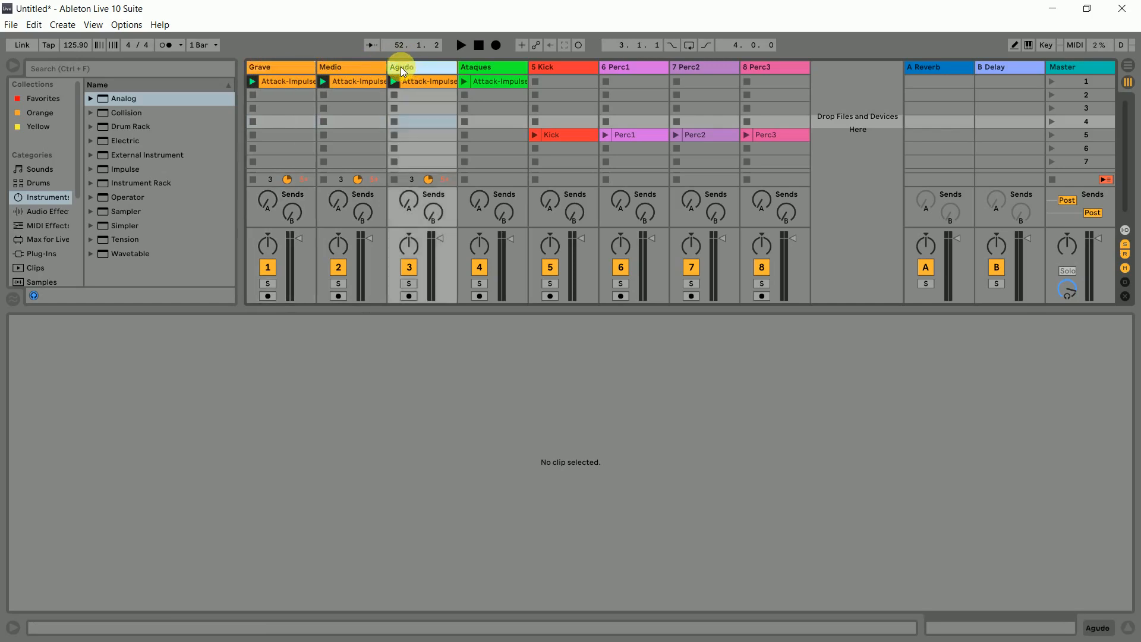
pyautogui.click(308, 65)
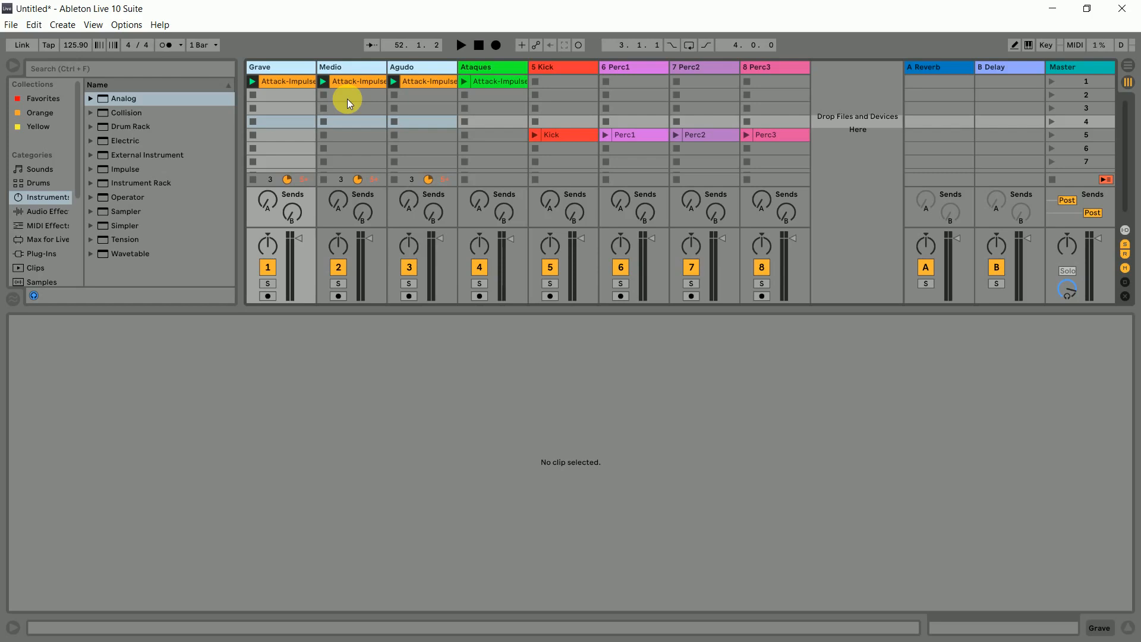
pyautogui.hotkey('ctrl', 'g')
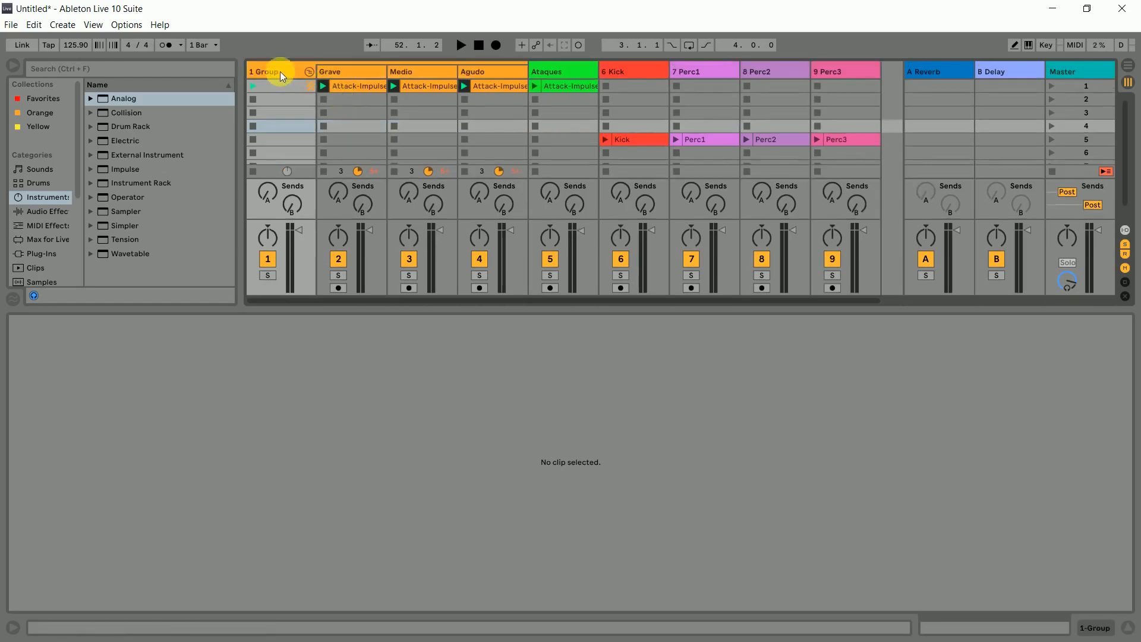
pyautogui.hotkey('ctrl', 'r')
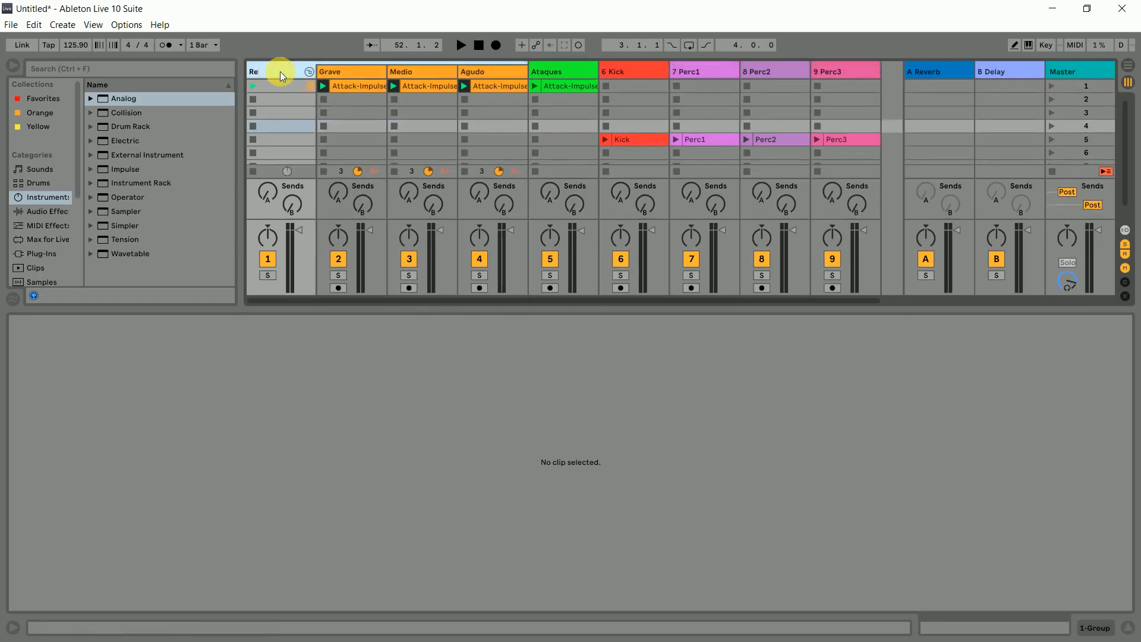
pyautogui.write('Ressonancias')
pyautogui.press('Return')
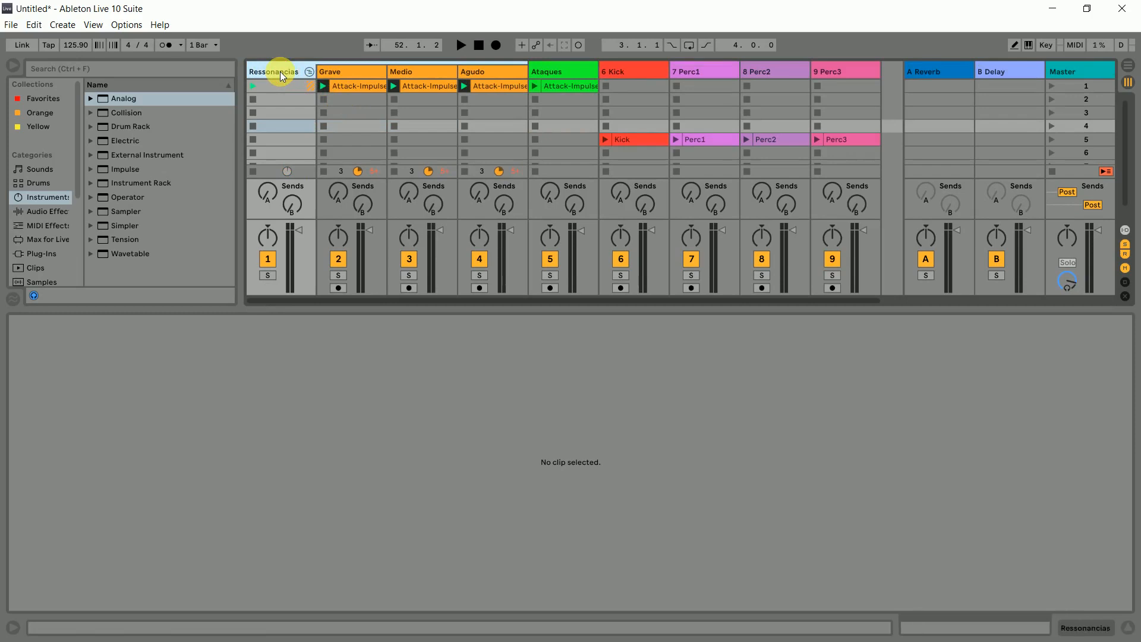
# - Play the Ressonancias group while folding and unfolding it, and stop its clips and playback
pyautogui.click(309, 71)
pyautogui.press('space')
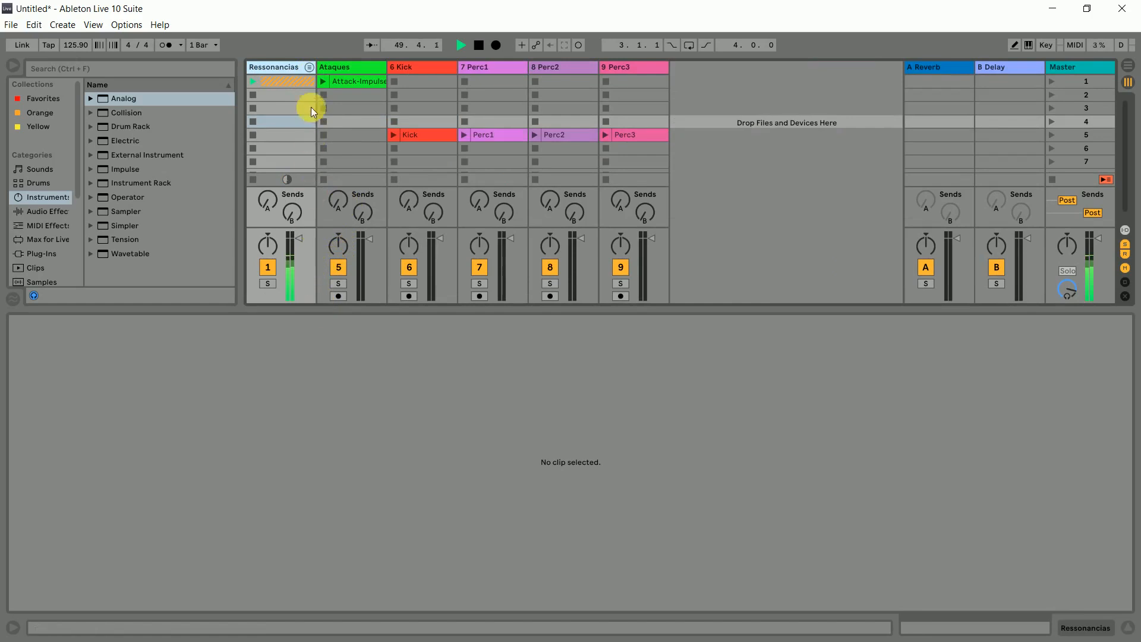
pyautogui.click(310, 68)
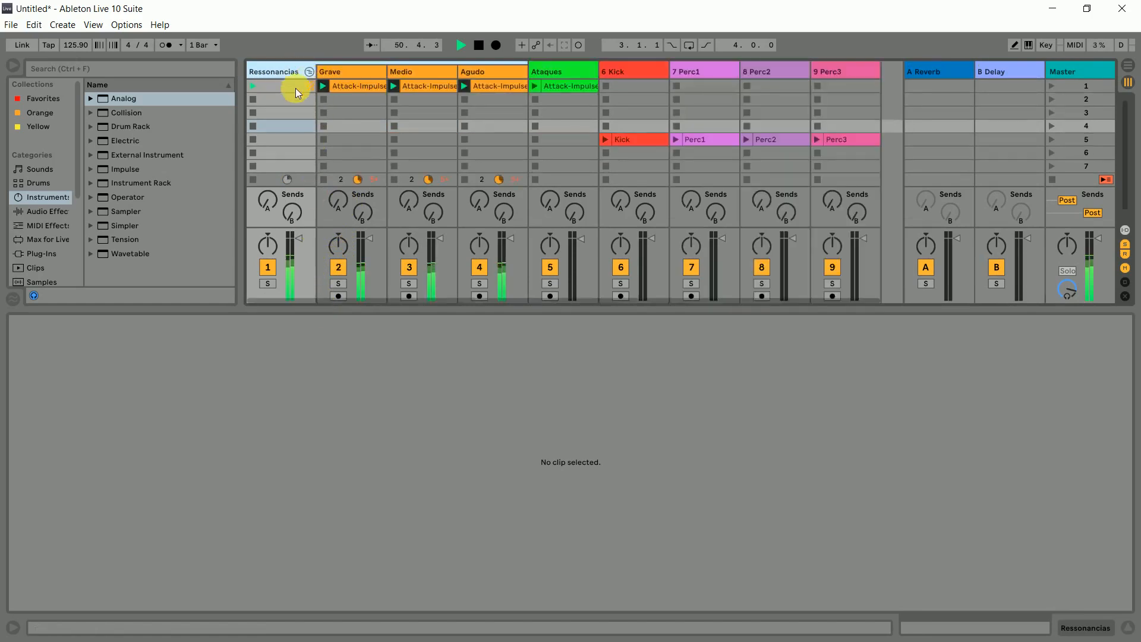
pyautogui.click(249, 108)
pyautogui.press('space')
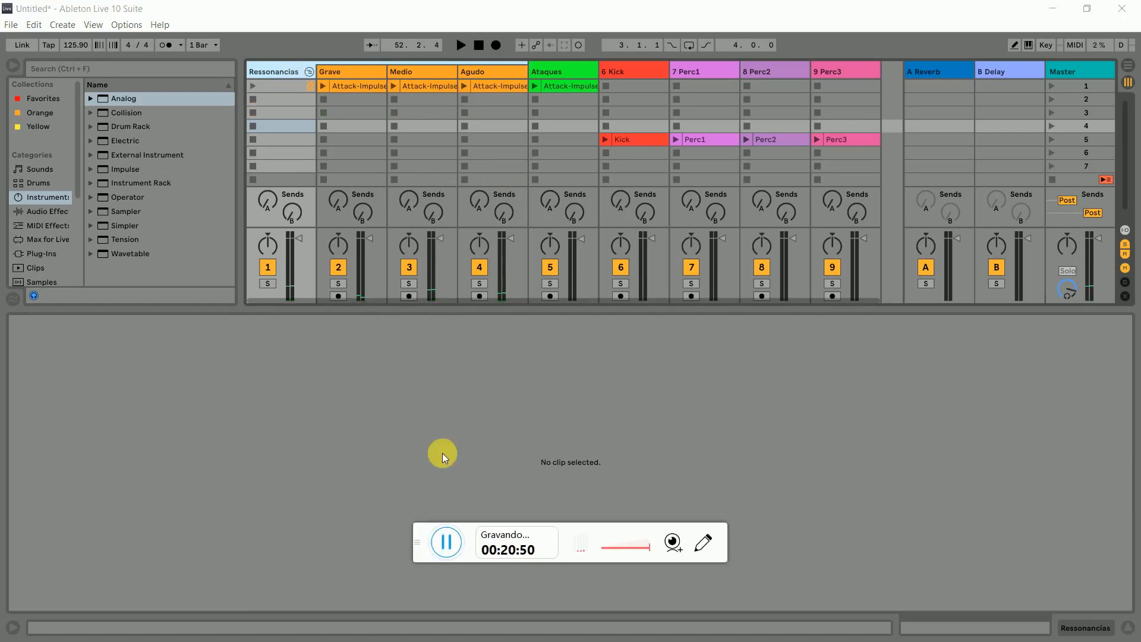